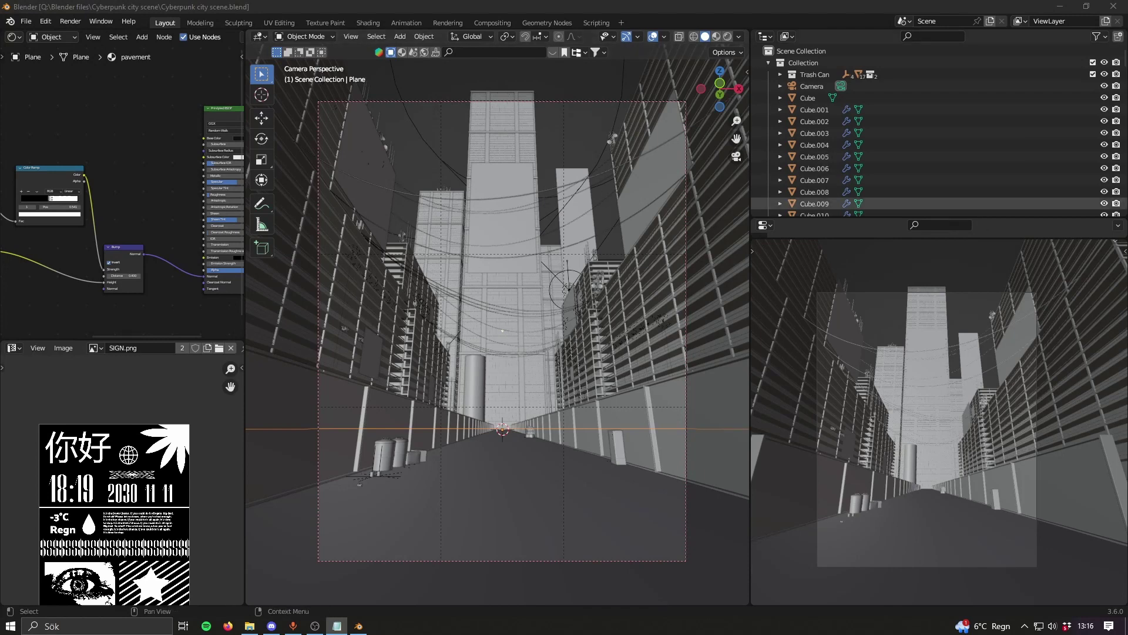
Step: Inspect the city scene's buildings and signs and the standalone tower outside the city, saving the file along the way
{"action": "left_click", "coordinate": [737, 157]}
{"action": "left_click", "coordinate": [733, 99]}
{"action": "middle_click_drag", "start_coordinate": [495, 333], "coordinate": [613, 331], "text": "shift"}
{"action": "scroll", "coordinate": [612, 331], "scroll_direction": "up", "scroll_amount": 3}
{"action": "scroll", "coordinate": [612, 332], "scroll_direction": "up", "scroll_amount": 3}
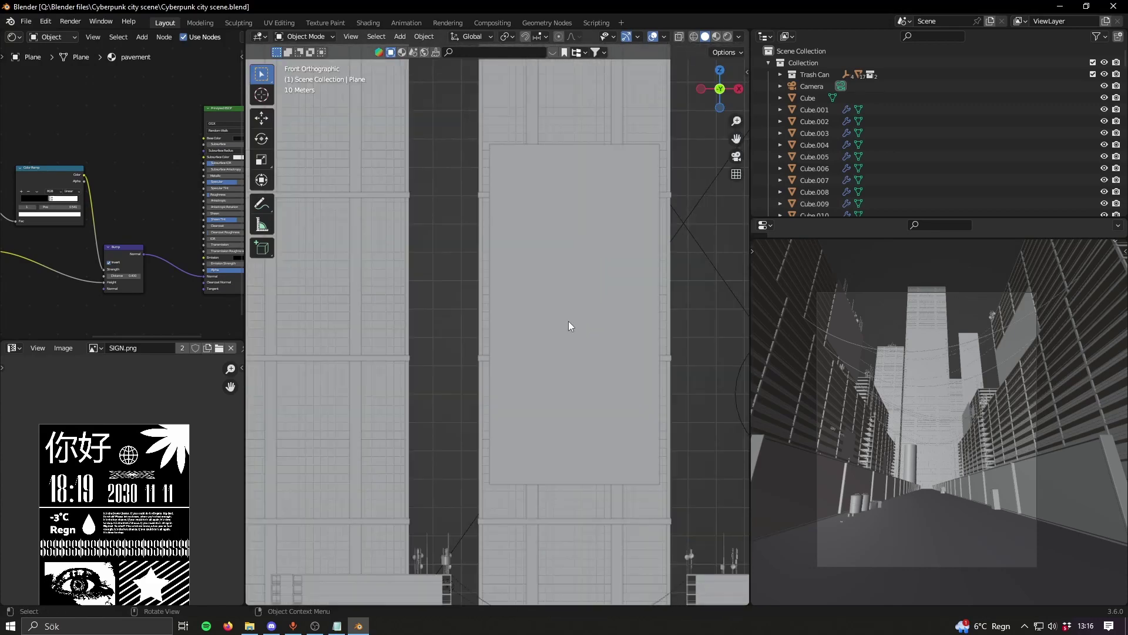
{"action": "left_click", "coordinate": [569, 321]}
{"action": "scroll", "coordinate": [513, 325], "scroll_direction": "down", "scroll_amount": 3}
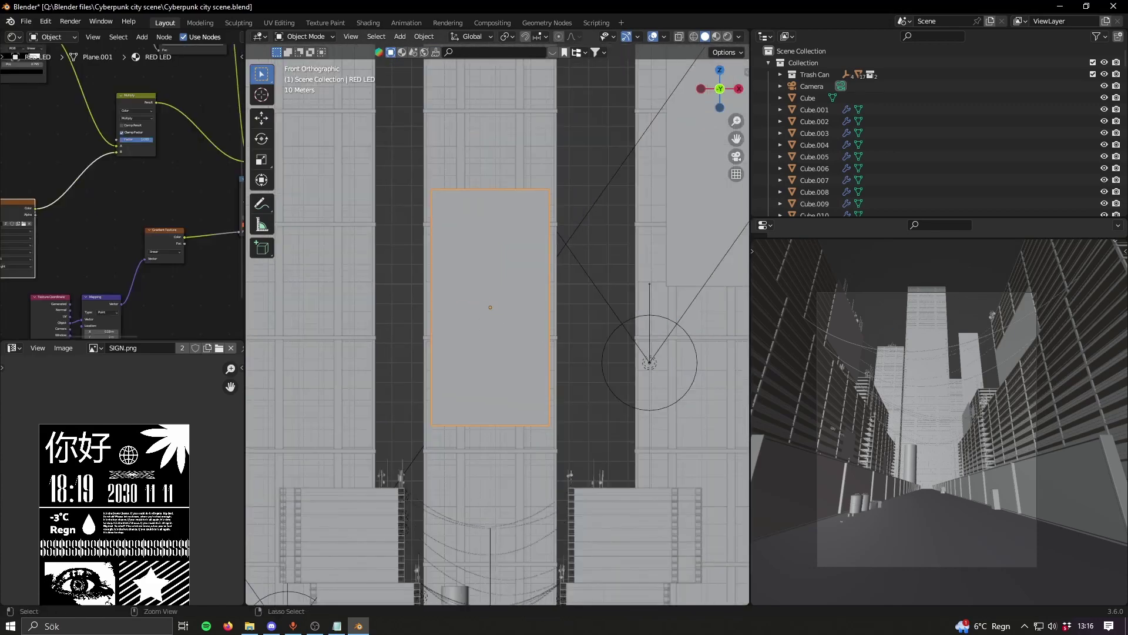
{"action": "key", "text": "ctrl+s"}
{"action": "middle_click_drag", "start_coordinate": [514, 325], "coordinate": [447, 288]}
{"action": "left_click", "coordinate": [521, 284]}
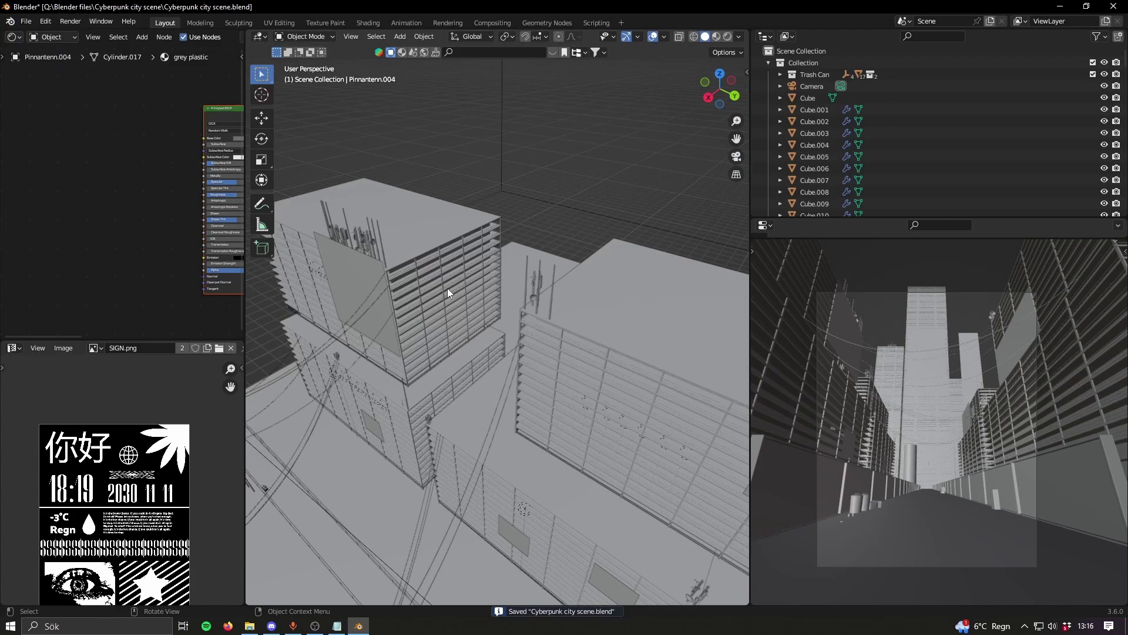
{"action": "middle_click_drag", "start_coordinate": [363, 242], "coordinate": [319, 266]}
{"action": "key", "text": "ctrl+s"}
{"action": "scroll", "coordinate": [547, 424], "scroll_direction": "down", "scroll_amount": 10}
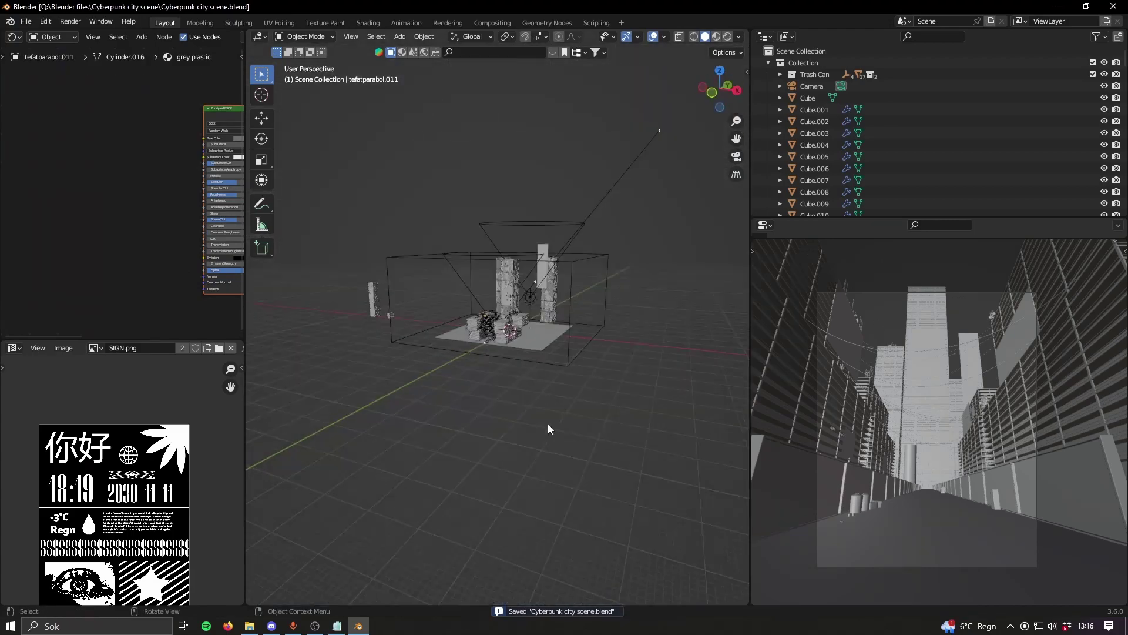
{"action": "scroll", "coordinate": [619, 502], "scroll_direction": "up", "scroll_amount": 4}
{"action": "middle_click_drag", "start_coordinate": [547, 424], "coordinate": [665, 387], "text": "shift"}
{"action": "scroll", "coordinate": [665, 387], "scroll_direction": "up", "scroll_amount": 4}
{"action": "left_click", "coordinate": [365, 391]}
{"action": "middle_click_drag", "start_coordinate": [364, 394], "coordinate": [479, 409], "text": "shift"}
{"action": "scroll", "coordinate": [480, 410], "scroll_direction": "up", "scroll_amount": 9}
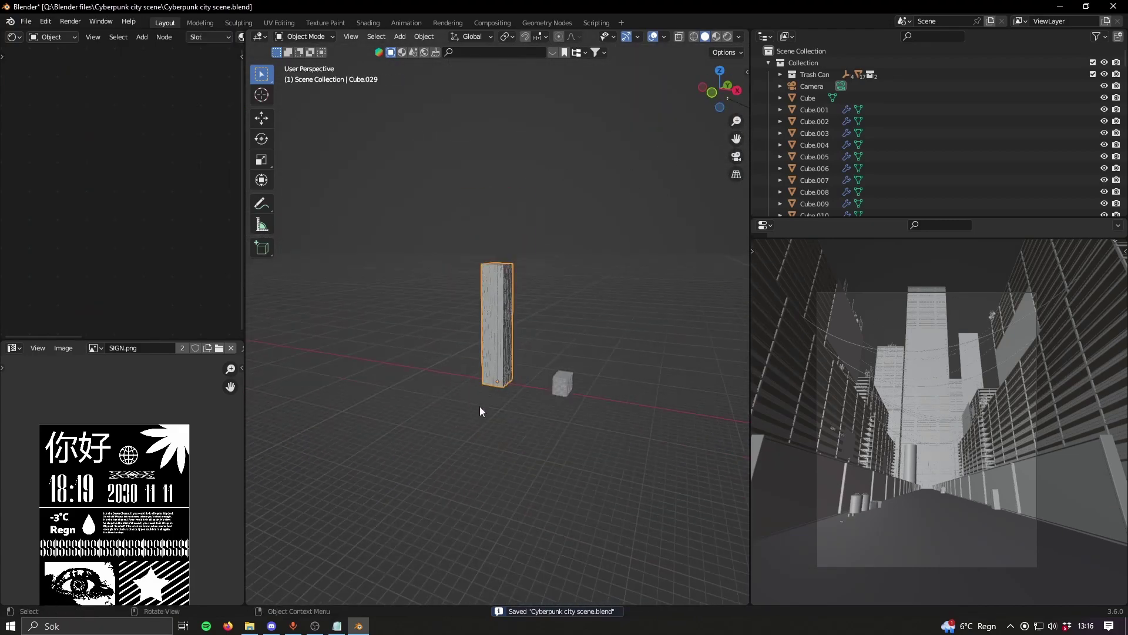
{"action": "scroll", "coordinate": [477, 410], "scroll_direction": "down", "scroll_amount": 6}
Step: Add a cube and move it along the X axis to about -962.84 m, away from the standalone tower
{"action": "key", "text": "shift+a"}
{"action": "key", "text": "Escape"}
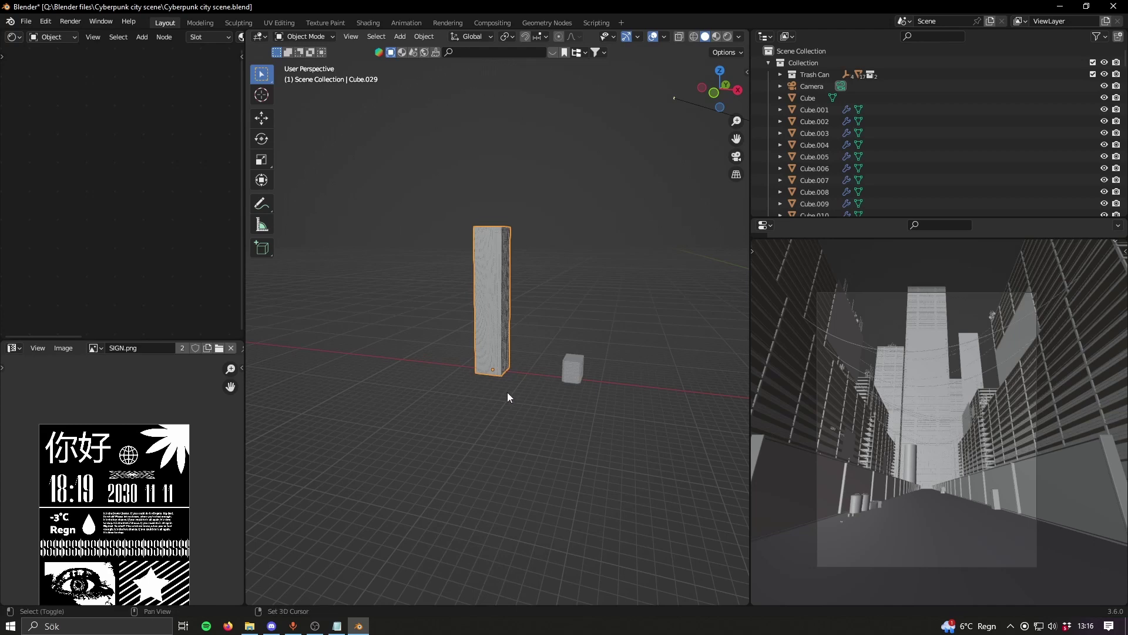
{"action": "key", "text": "shift+a"}
{"action": "mouse_move", "coordinate": [474, 372]}
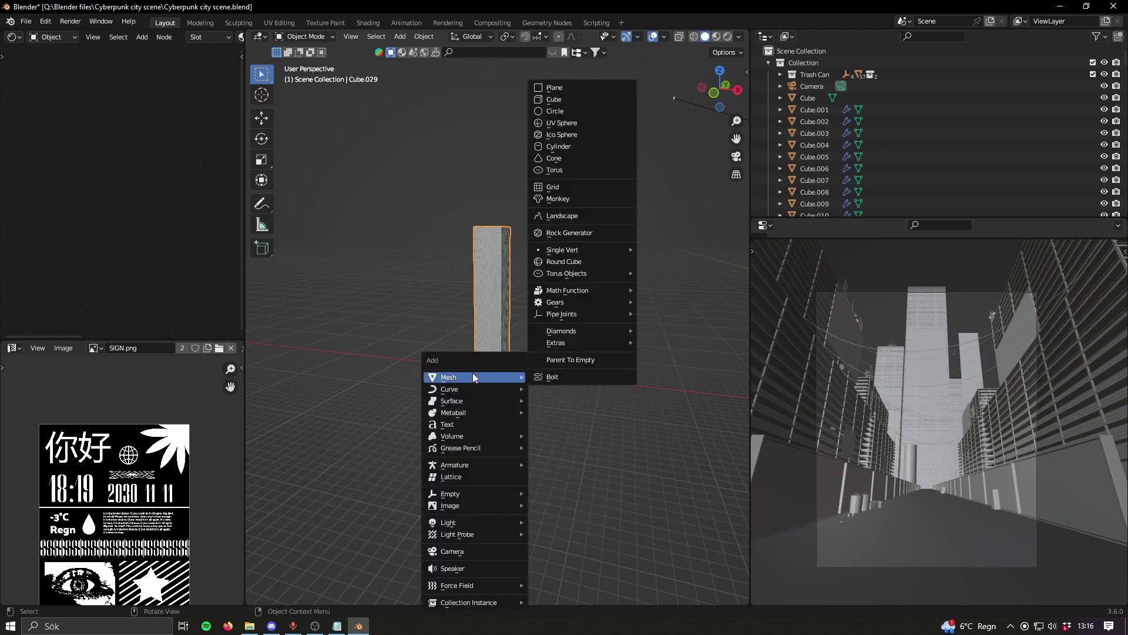
{"action": "left_click", "coordinate": [575, 99]}
{"action": "key", "text": "g"}
{"action": "key", "text": "x"}
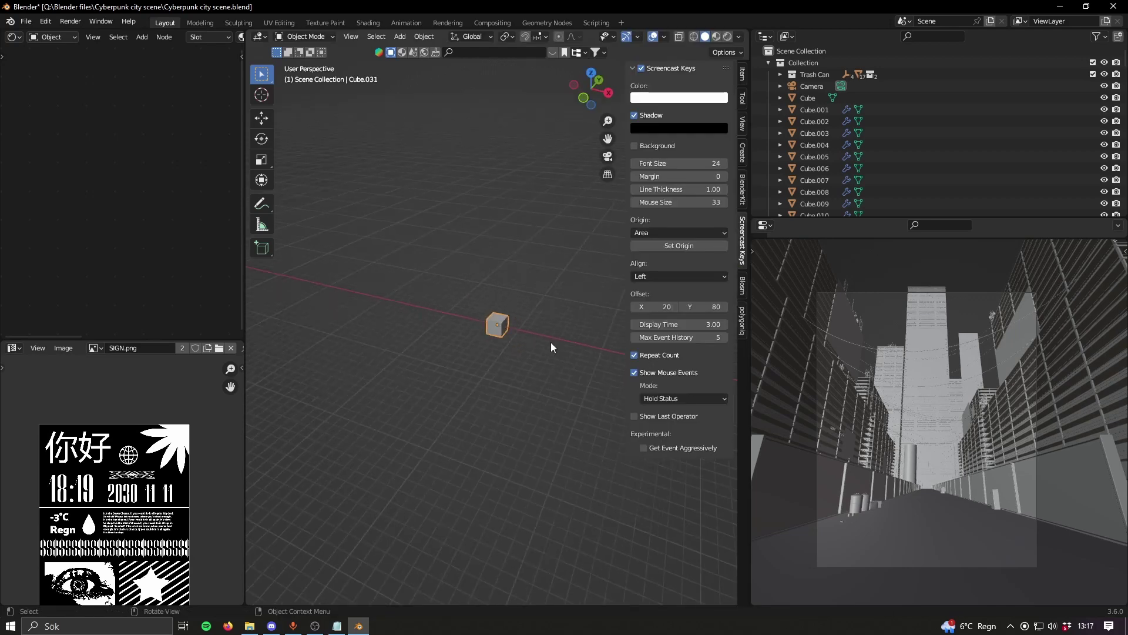
Step: Scale the new cube by about 24.35 in X and Y only, keeping its height, to form a flat square slab
{"action": "key", "text": "n"}
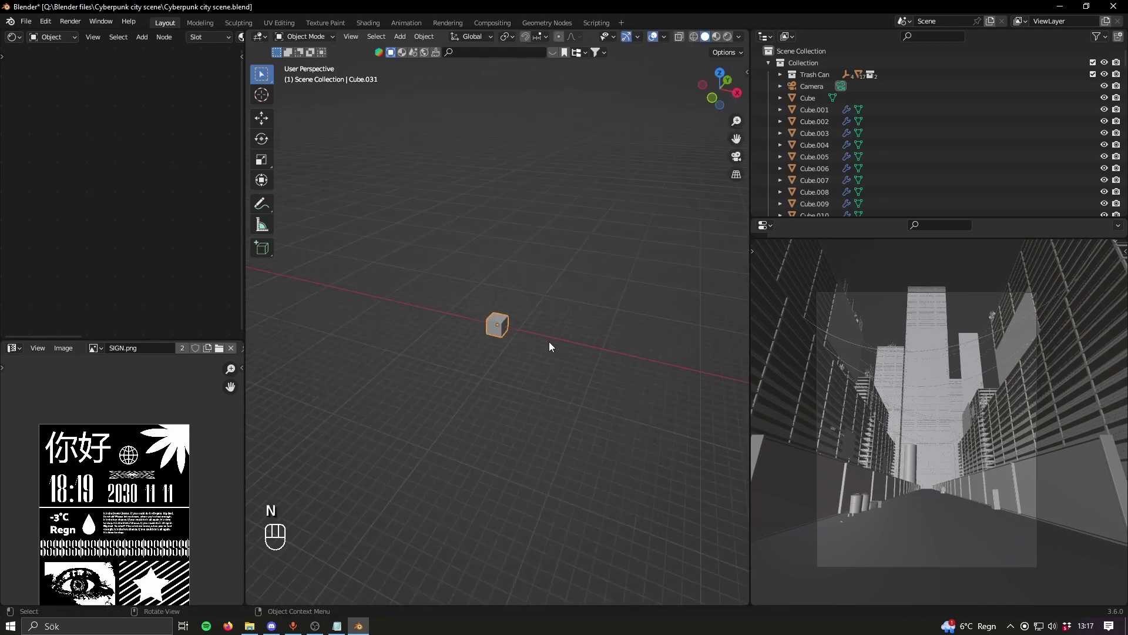
{"action": "key", "text": "s"}
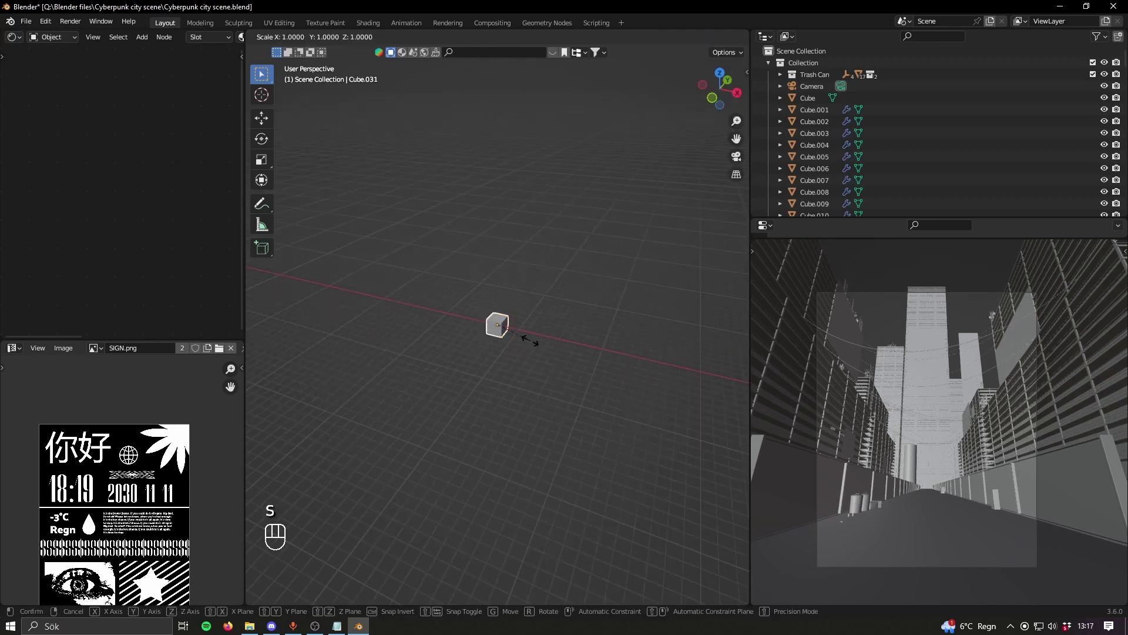
{"action": "key", "text": "shift+z"}
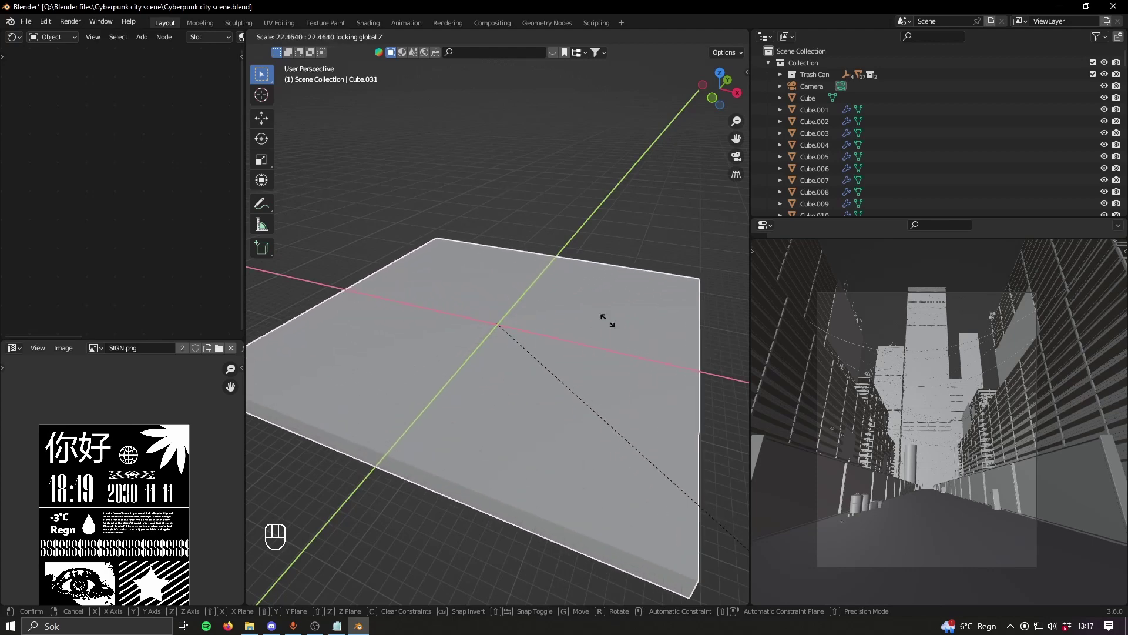
{"action": "left_click", "coordinate": [616, 322]}
{"action": "middle_click_drag", "start_coordinate": [646, 348], "coordinate": [574, 273]}
Step: Set the slab's Z dimension to 3 m and apply its scale
{"action": "key", "text": "n"}
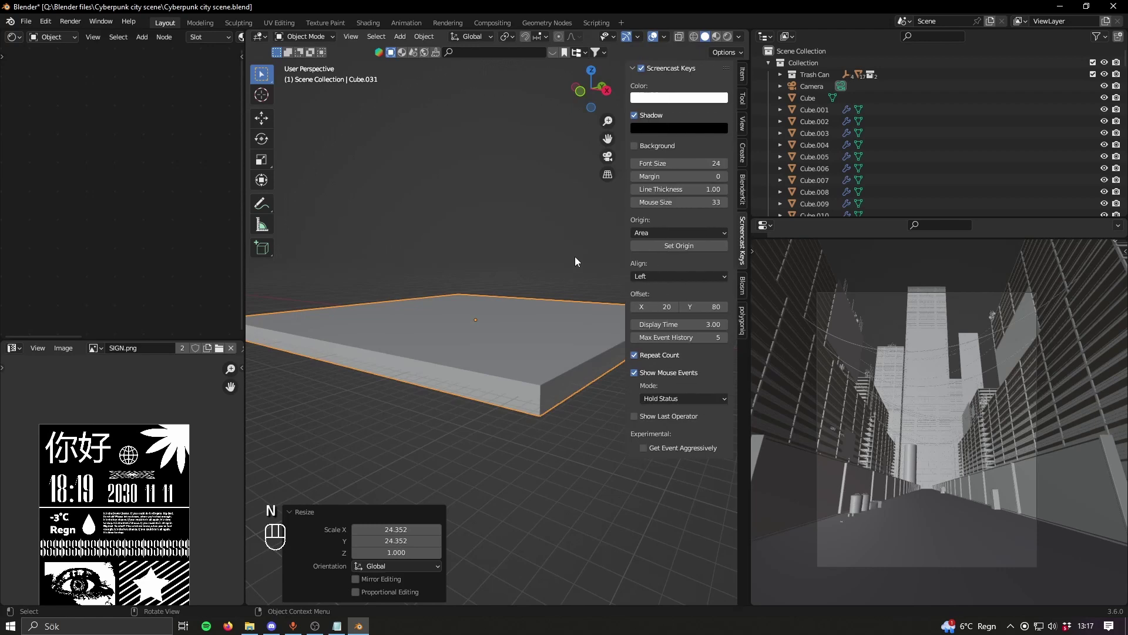
{"action": "left_click", "coordinate": [742, 72]}
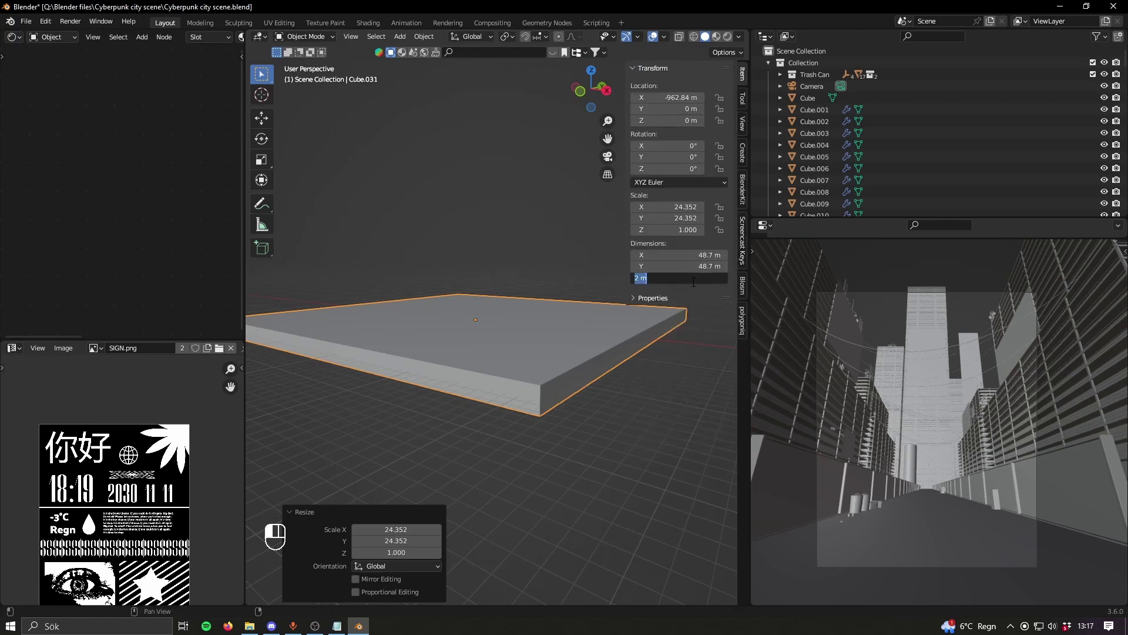
{"action": "type", "text": "3"}
{"action": "key", "text": "Return"}
{"action": "key", "text": "ctrl+a"}
{"action": "left_click", "coordinate": [454, 365]}
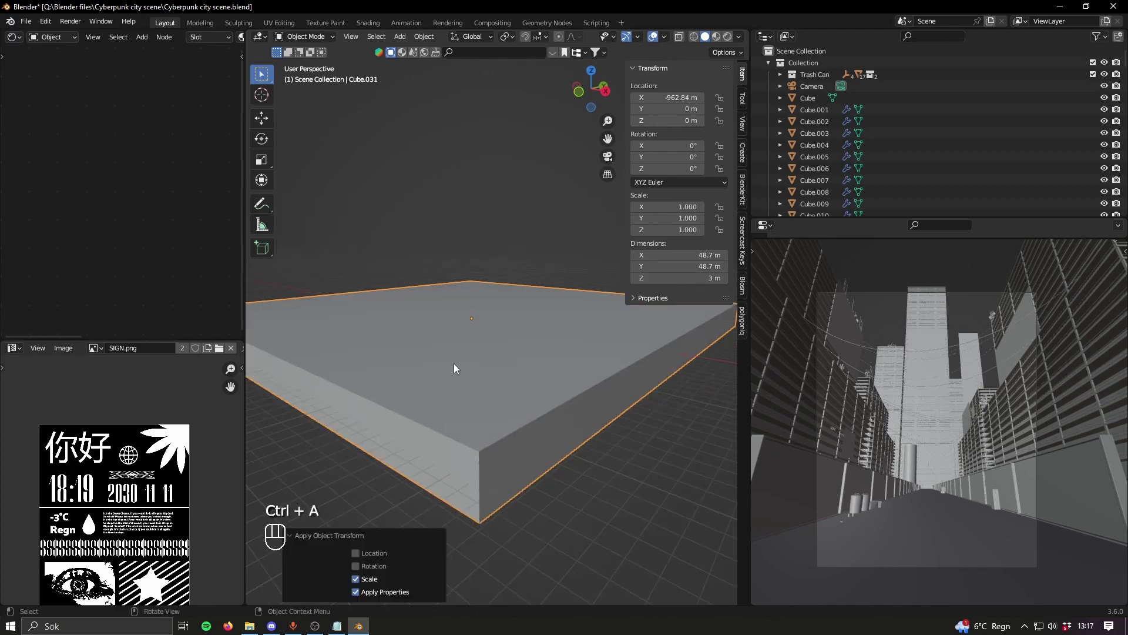
Step: Add 24 evenly spaced, unslid loop cuts across the slab's width in Edit Mode
{"action": "key", "text": "Tab"}
{"action": "middle_click_drag", "start_coordinate": [454, 363], "coordinate": [504, 365]}
{"action": "key", "text": "ctrl+r"}
{"action": "scroll", "coordinate": [503, 363], "scroll_direction": "up", "scroll_amount": 14}
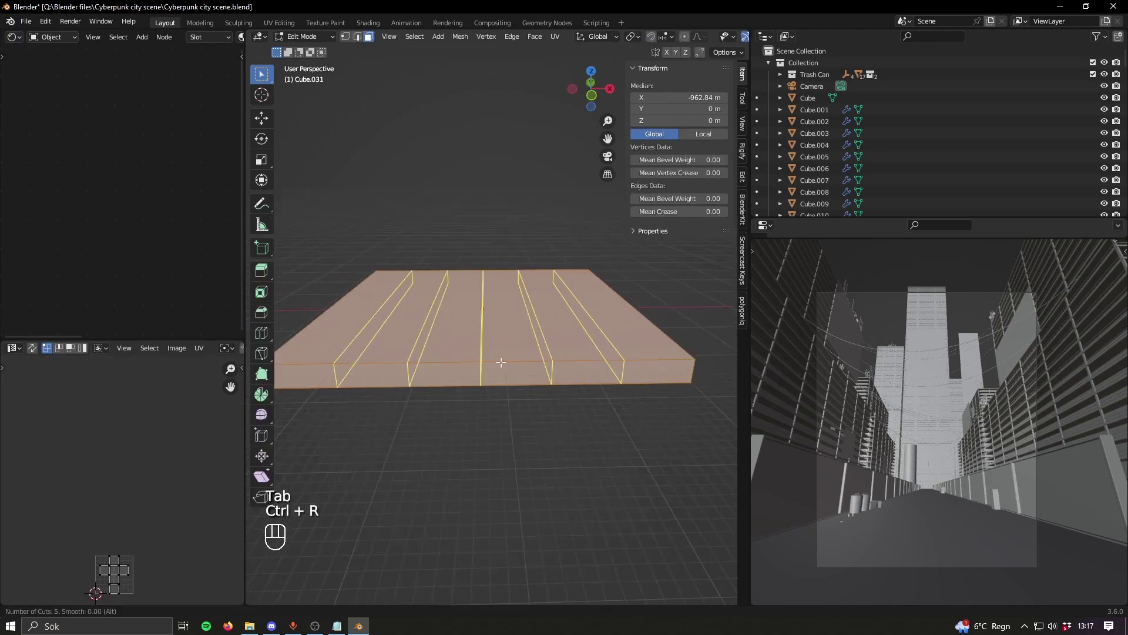
{"action": "scroll", "coordinate": [501, 363], "scroll_direction": "up", "scroll_amount": 6}
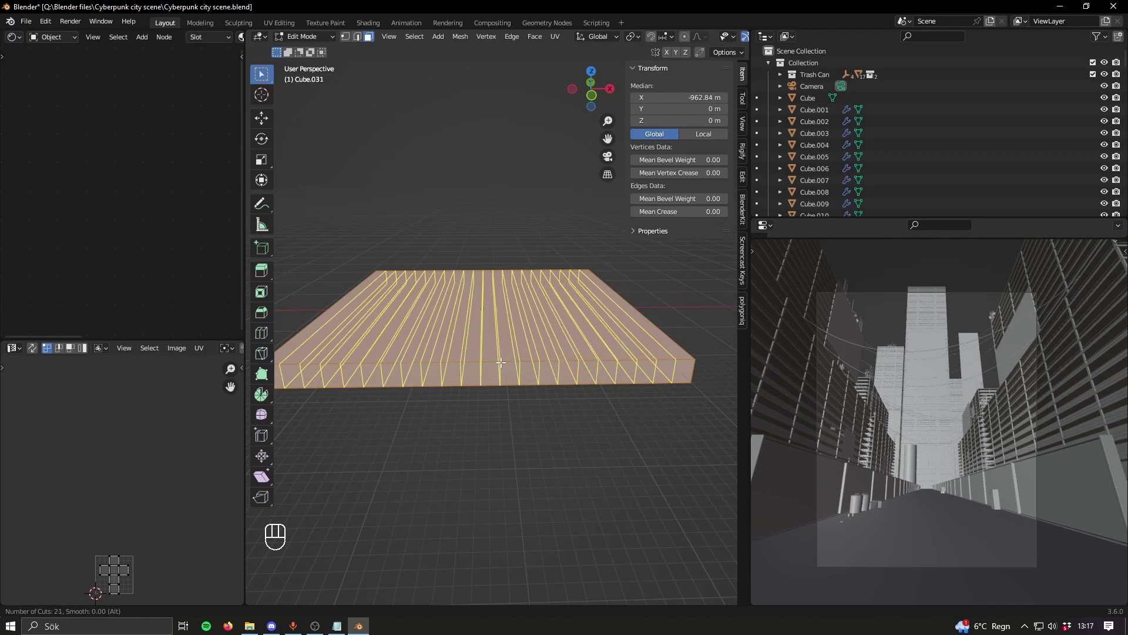
{"action": "scroll", "coordinate": [501, 363], "scroll_direction": "up", "scroll_amount": 2}
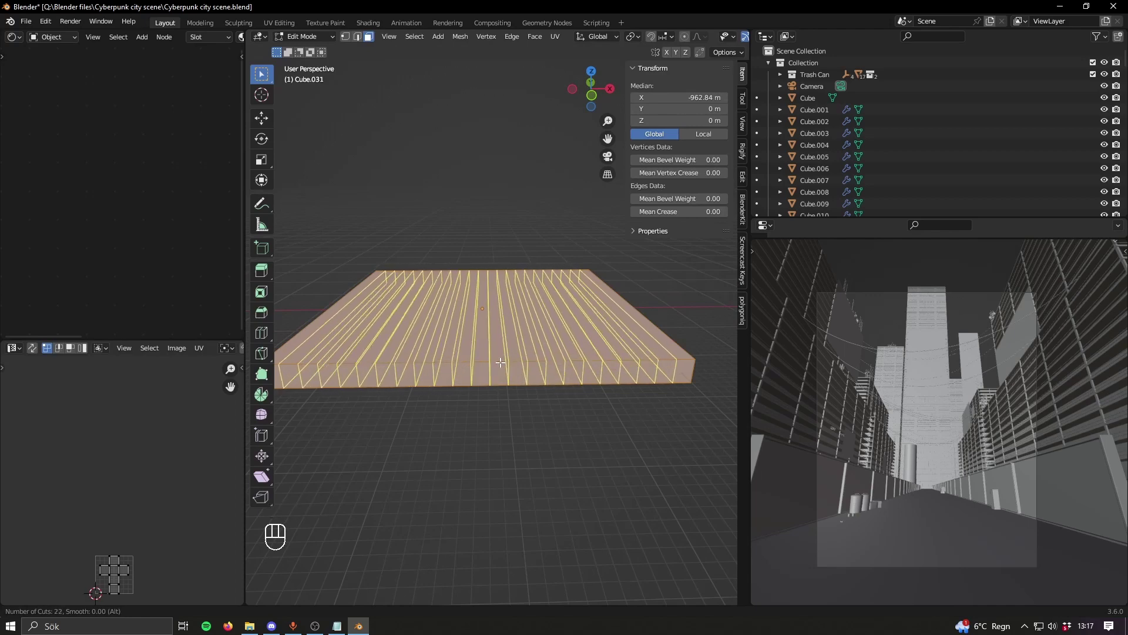
{"action": "scroll", "coordinate": [501, 362], "scroll_direction": "up", "scroll_amount": 1}
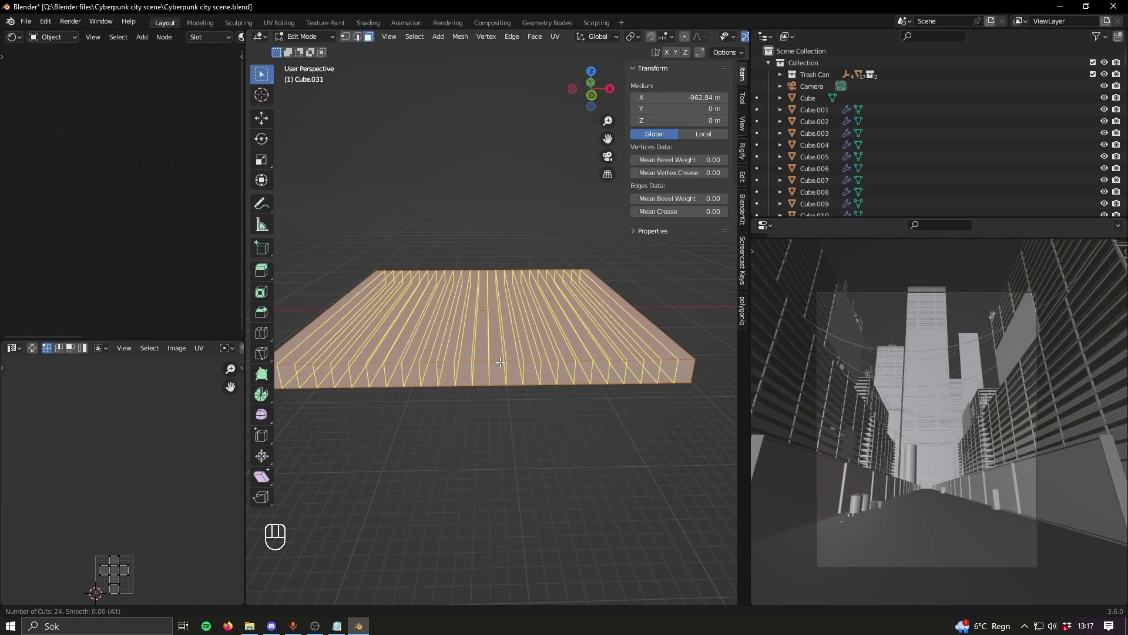
{"action": "left_click", "coordinate": [501, 363]}
{"action": "right_click", "coordinate": [500, 362]}
Step: Add 24 evenly spaced, unslid loop cuts perpendicular to the first set so the slab forms a square grid
{"action": "middle_click_drag", "start_coordinate": [640, 347], "coordinate": [522, 368]}
{"action": "key", "text": "ctrl+r"}
{"action": "scroll", "coordinate": [450, 382], "scroll_direction": "up", "scroll_amount": 2}
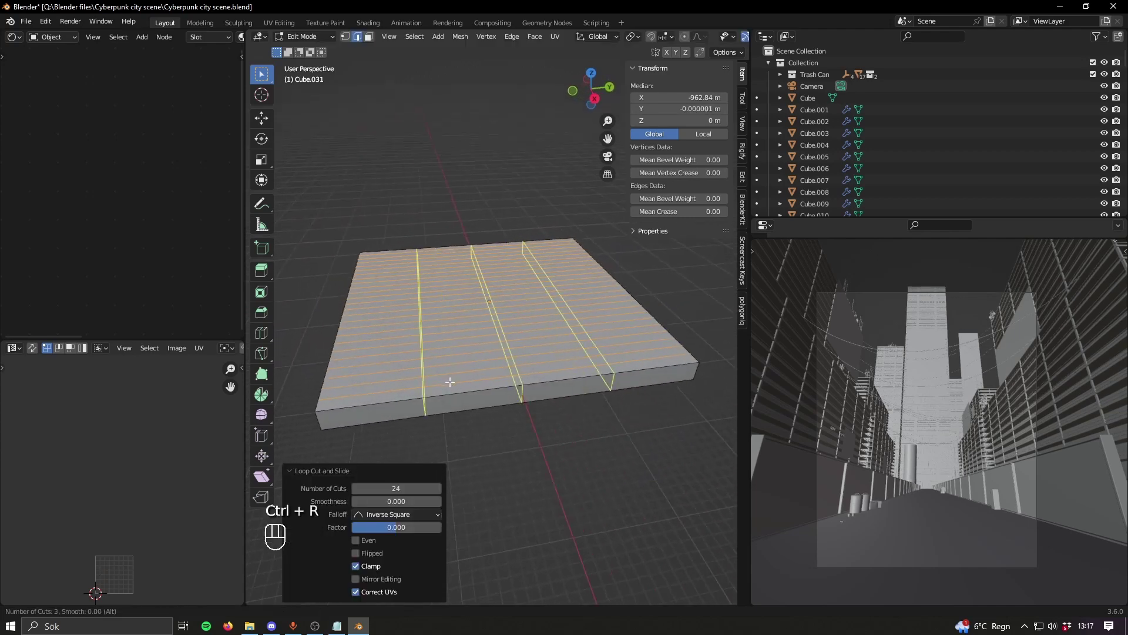
{"action": "scroll", "coordinate": [450, 382], "scroll_direction": "up", "scroll_amount": 20}
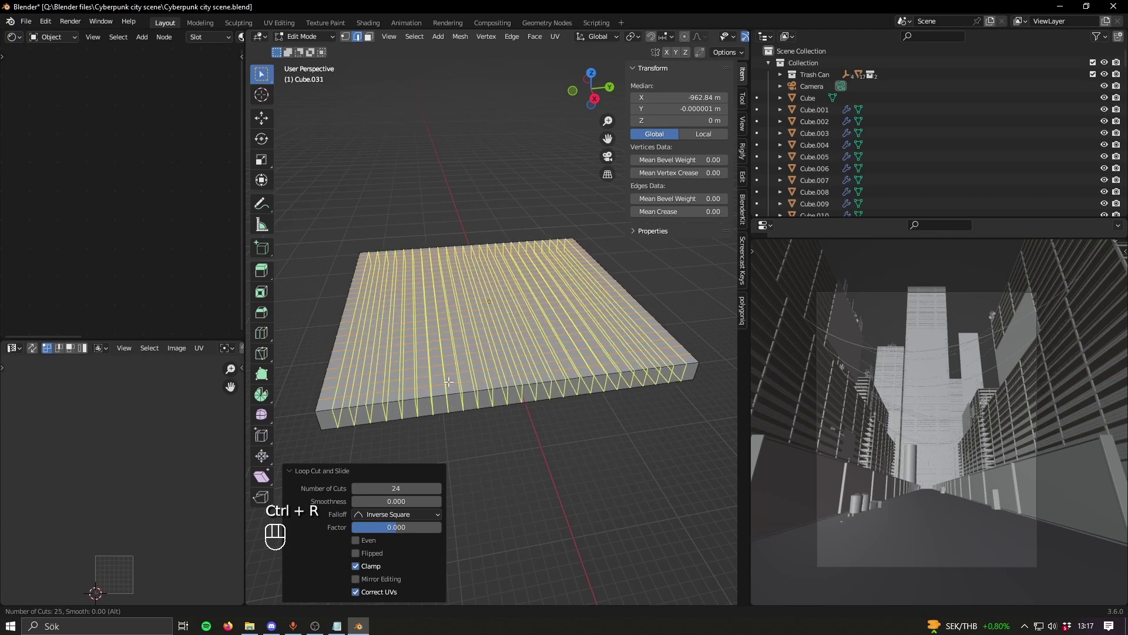
{"action": "scroll", "coordinate": [449, 382], "scroll_direction": "down", "scroll_amount": 1}
{"action": "left_click", "coordinate": [449, 382]}
{"action": "right_click", "coordinate": [448, 382]}
Step: Save the file and select the full ring of faces running around the slab's four vertical sides
{"action": "middle_click_drag", "start_coordinate": [531, 354], "coordinate": [613, 312]}
{"action": "middle_click_drag", "start_coordinate": [613, 312], "coordinate": [665, 312], "text": "shift"}
{"action": "key", "text": "ctrl+s"}
{"action": "scroll", "coordinate": [550, 310], "scroll_direction": "up", "scroll_amount": 4}
{"action": "key", "text": "3"}
{"action": "left_click", "coordinate": [500, 340], "text": "alt"}
{"action": "scroll", "coordinate": [523, 342], "scroll_direction": "down", "scroll_amount": 4}
{"action": "scroll", "coordinate": [553, 351], "scroll_direction": "up", "scroll_amount": 3}
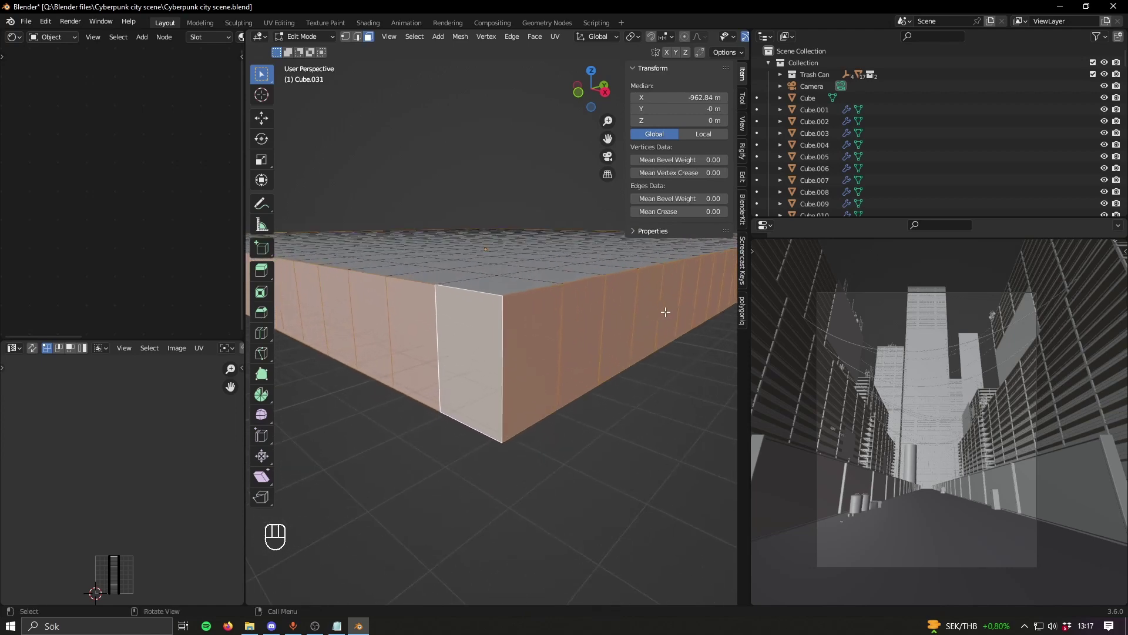
Step: Inset the selected side faces individually with a thickness of about 0.11 m to create window frames
{"action": "key", "text": "i"}
{"action": "key", "text": "i"}
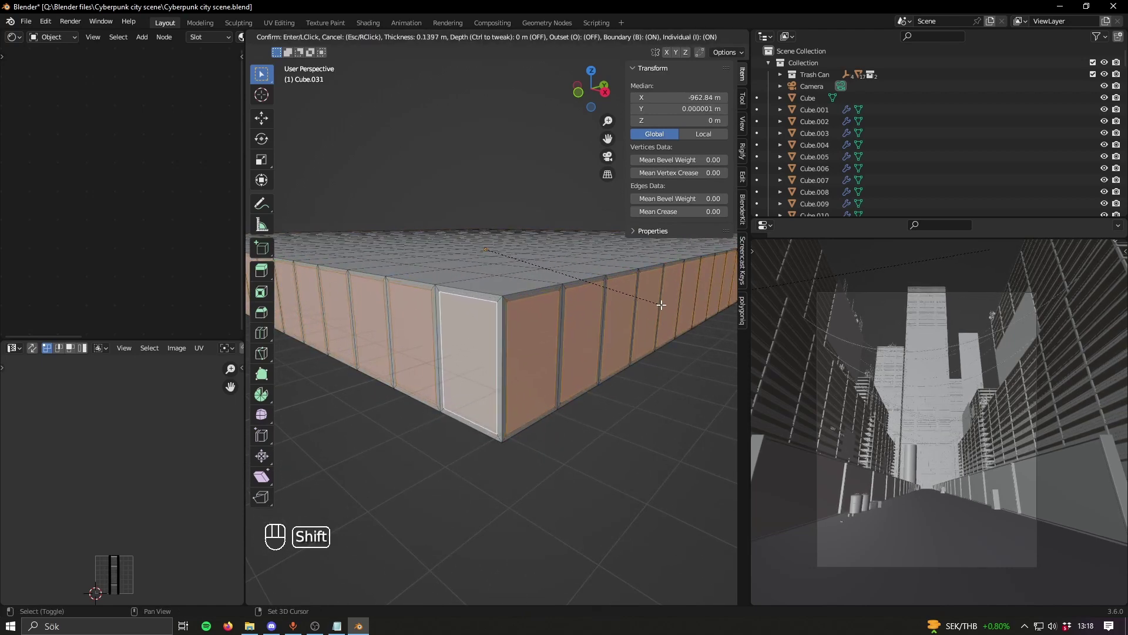
{"action": "left_click", "coordinate": [656, 310]}
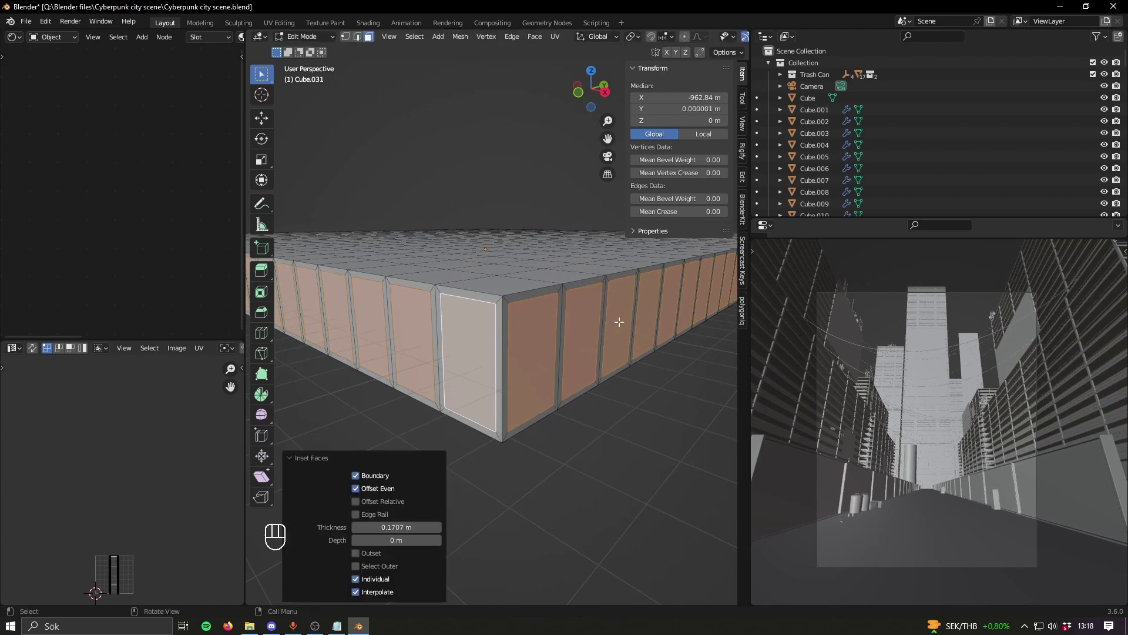
{"action": "key", "text": "alt+e"}
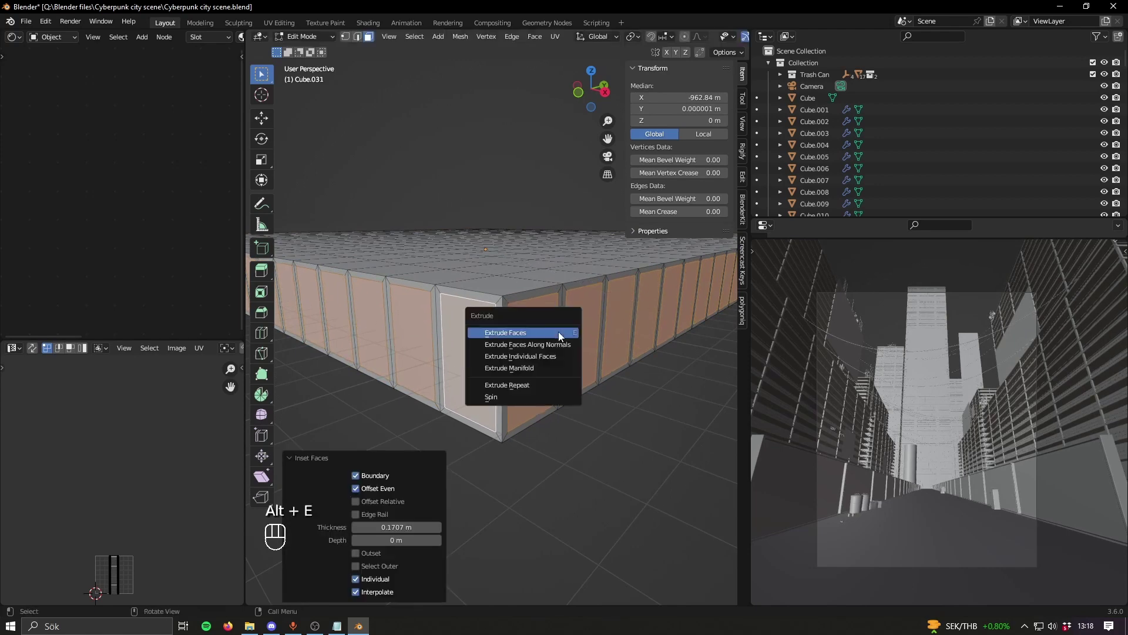
Step: Extrude the inset window faces inward along their normals with an offset of about -0.148 m
{"action": "key", "text": "alt+r"}
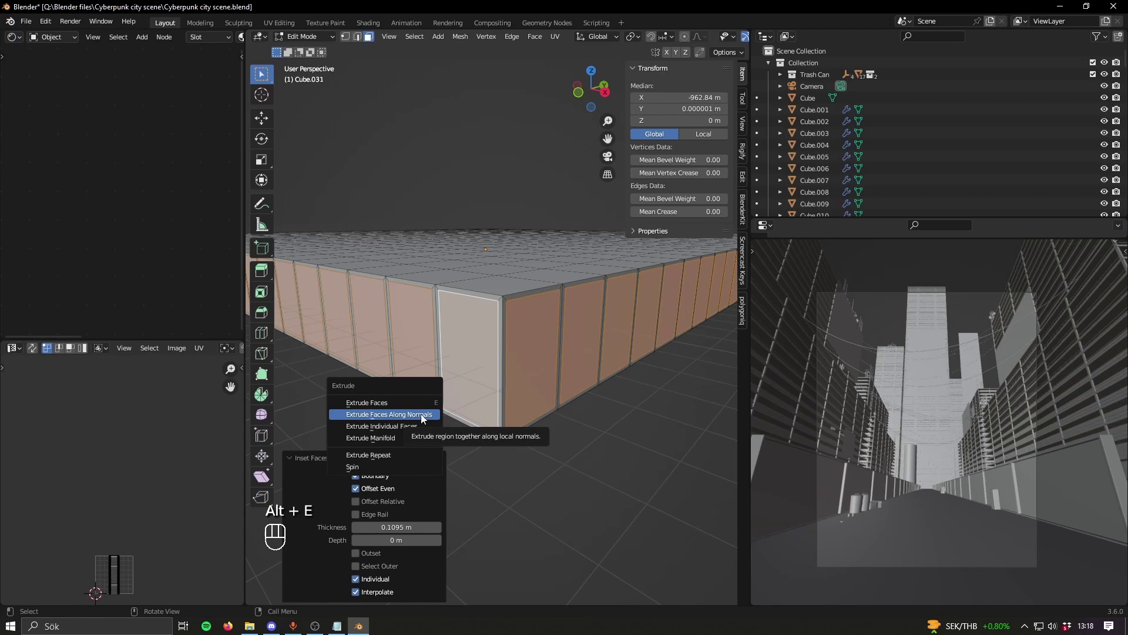
{"action": "left_click", "coordinate": [422, 416]}
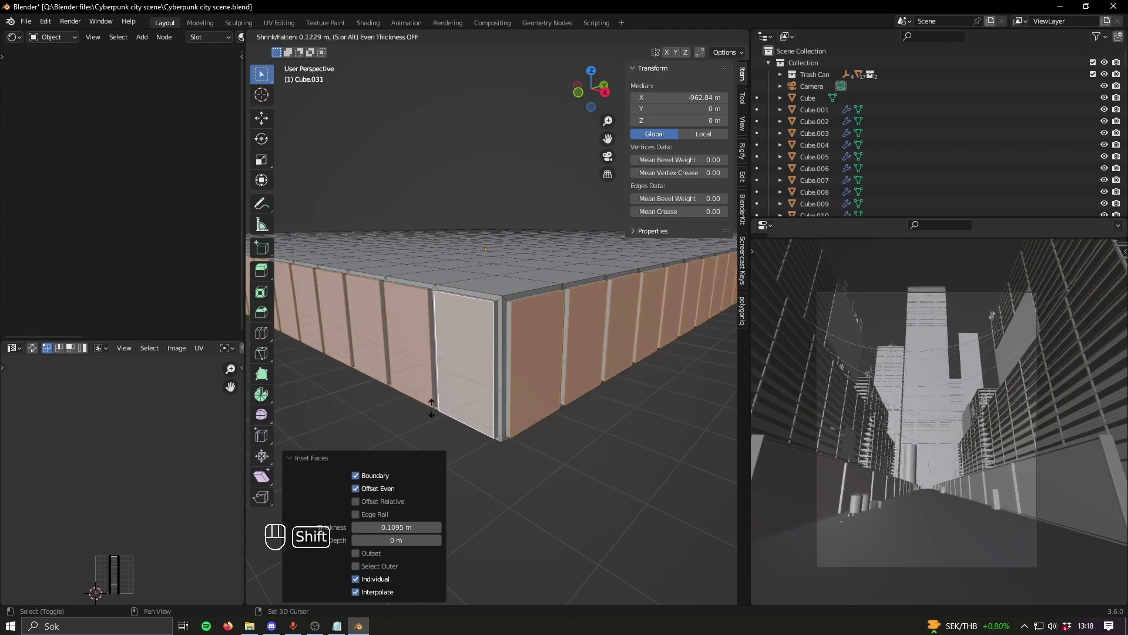
{"action": "left_click", "coordinate": [432, 420]}
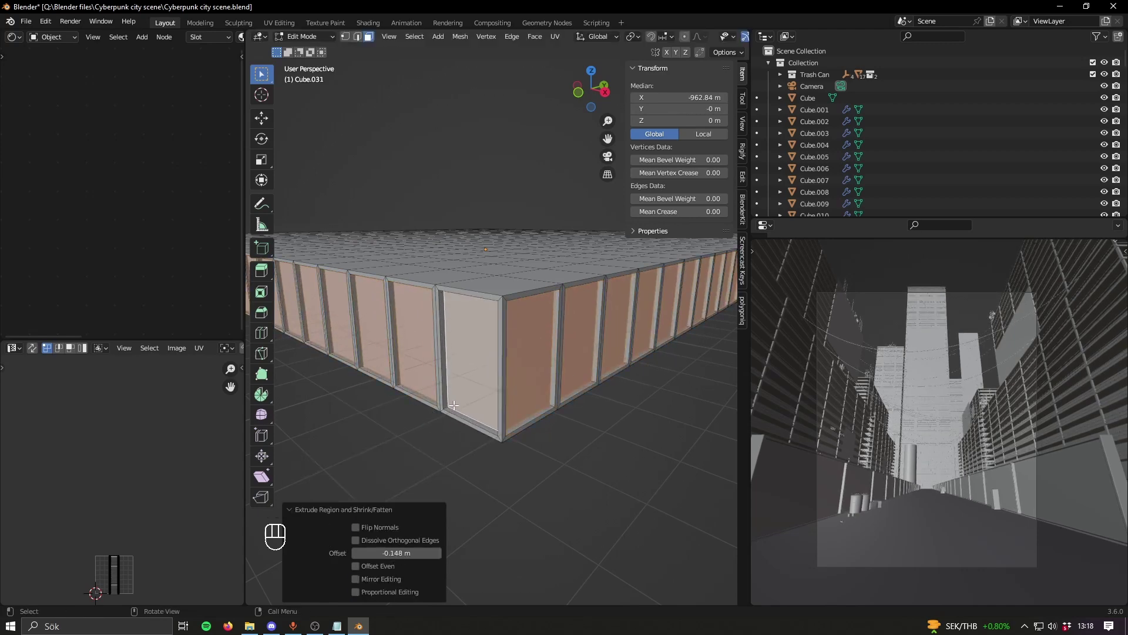
{"action": "scroll", "coordinate": [601, 383], "scroll_direction": "down", "scroll_amount": 4}
{"action": "middle_click_drag", "start_coordinate": [601, 383], "coordinate": [567, 378]}
{"action": "scroll", "coordinate": [555, 385], "scroll_direction": "up", "scroll_amount": 2}
{"action": "scroll", "coordinate": [618, 387], "scroll_direction": "up", "scroll_amount": 2}
{"action": "scroll", "coordinate": [568, 378], "scroll_direction": "down", "scroll_amount": 2}
{"action": "scroll", "coordinate": [570, 379], "scroll_direction": "up", "scroll_amount": 2}
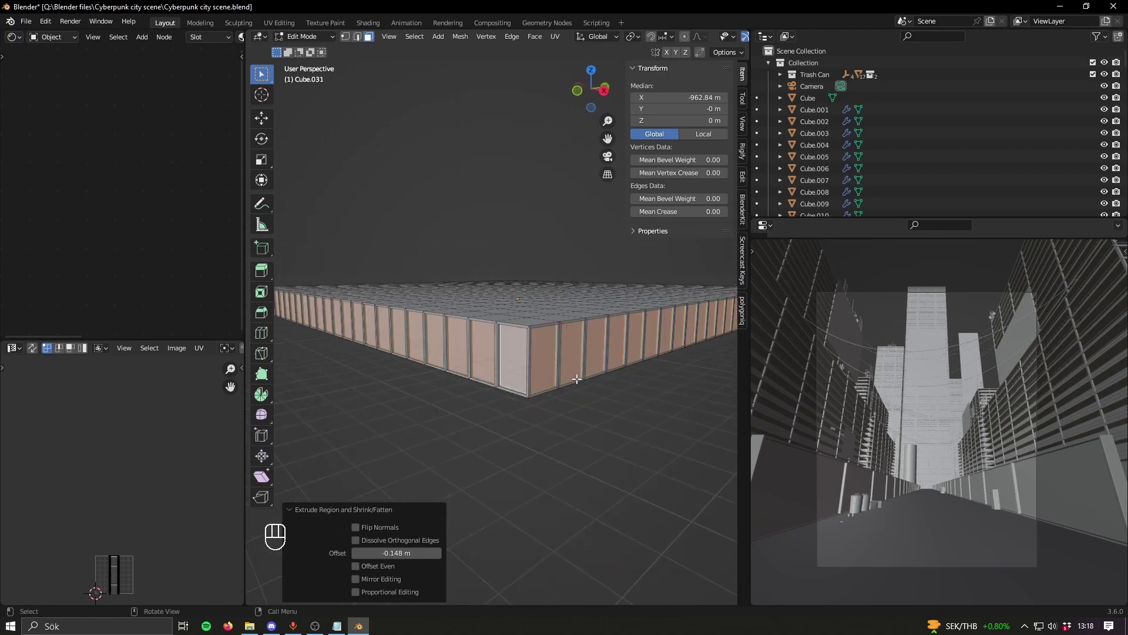
Step: Widen the node editor, create a base material for the slab, and assign the selected window faces to a new second material slot
{"action": "left_click_drag", "start_coordinate": [248, 302], "coordinate": [392, 302]}
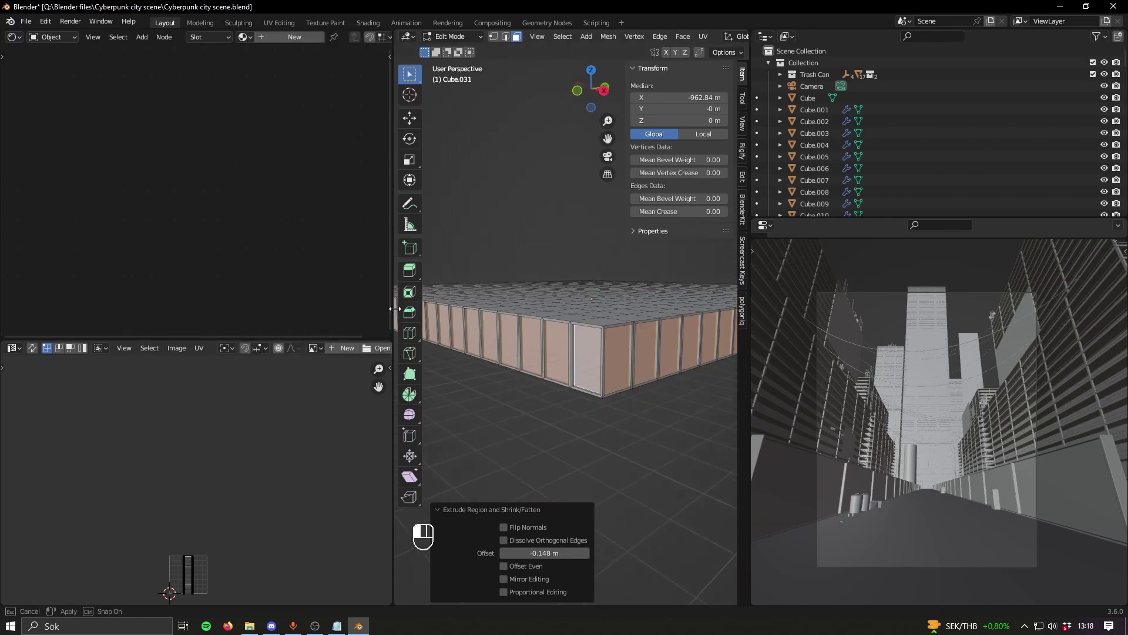
{"action": "middle_click_drag", "start_coordinate": [553, 329], "coordinate": [575, 364]}
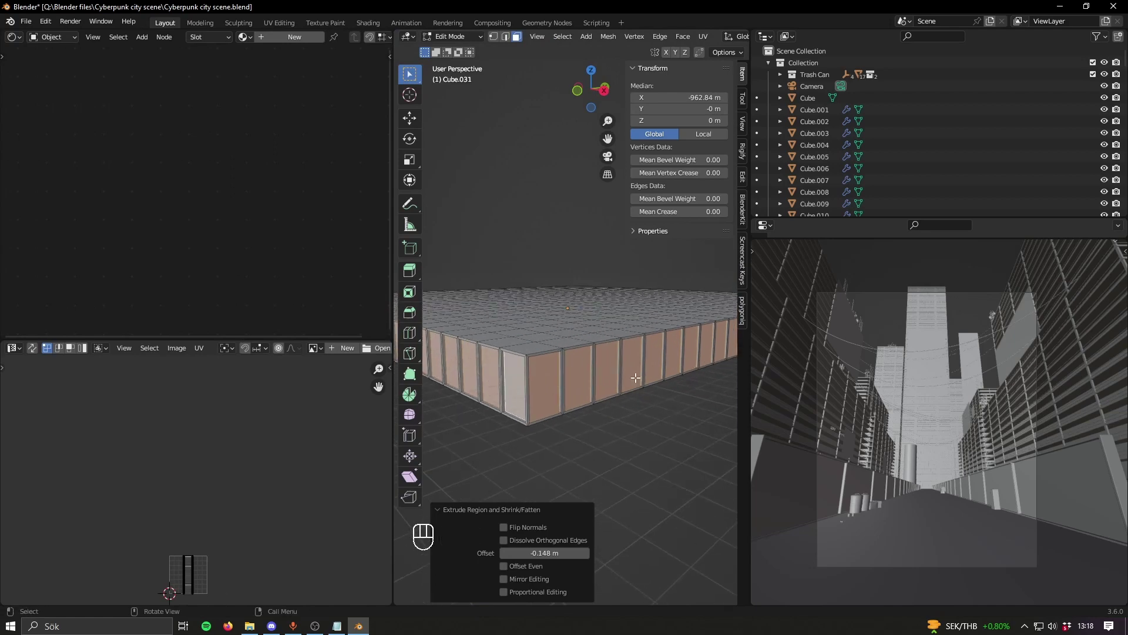
{"action": "left_click", "coordinate": [300, 37]}
{"action": "left_click", "coordinate": [274, 38]}
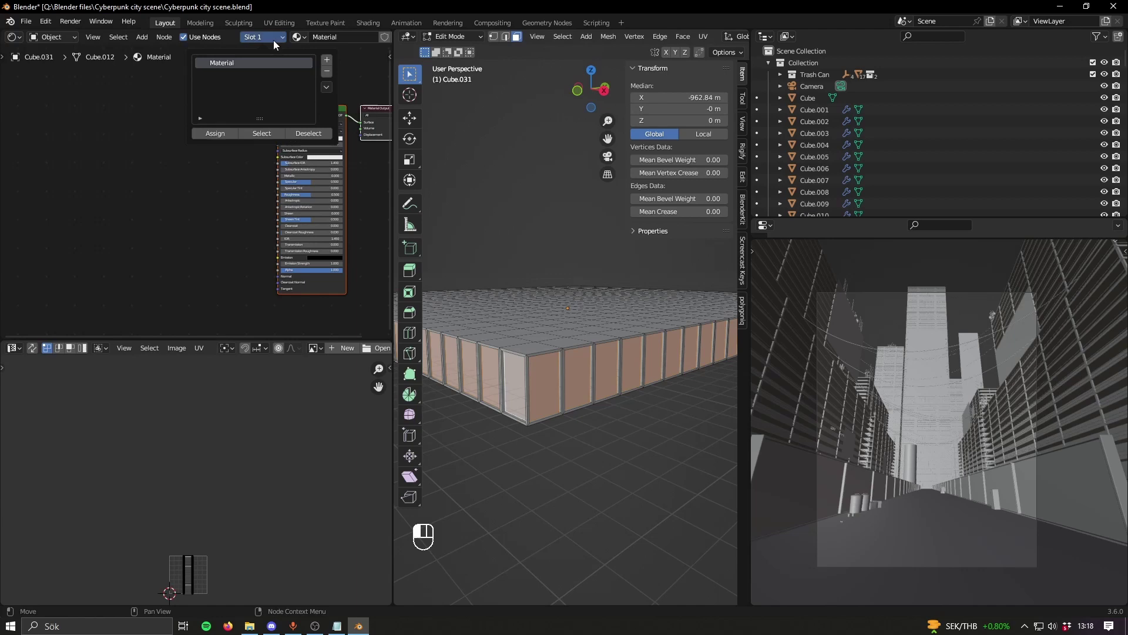
{"action": "left_click", "coordinate": [328, 61]}
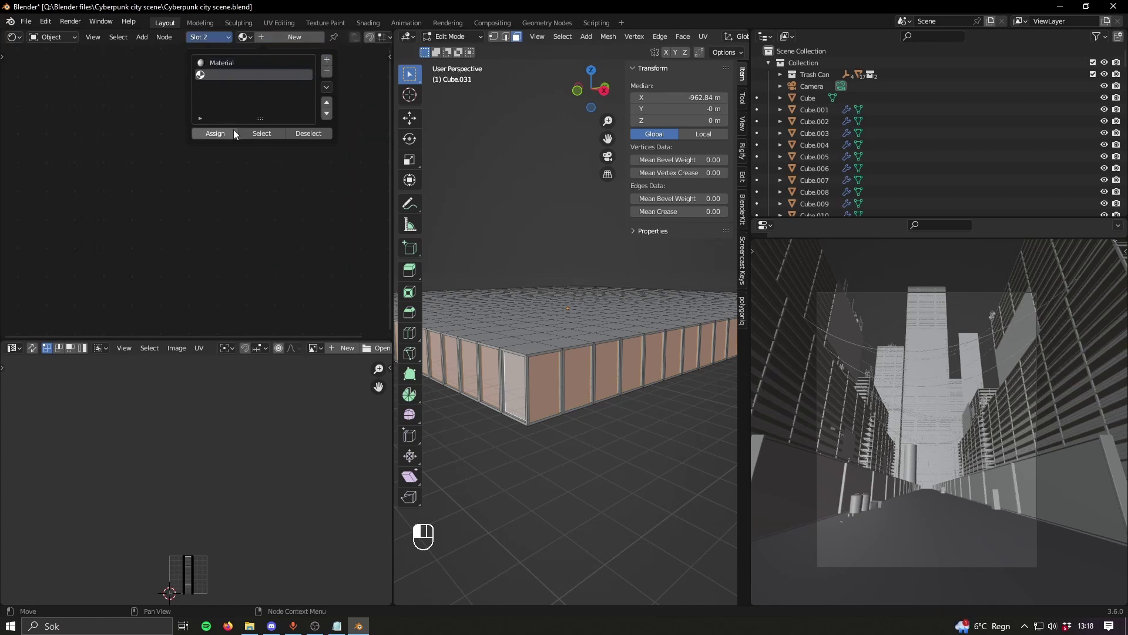
{"action": "left_click", "coordinate": [216, 134]}
{"action": "left_click", "coordinate": [222, 37]}
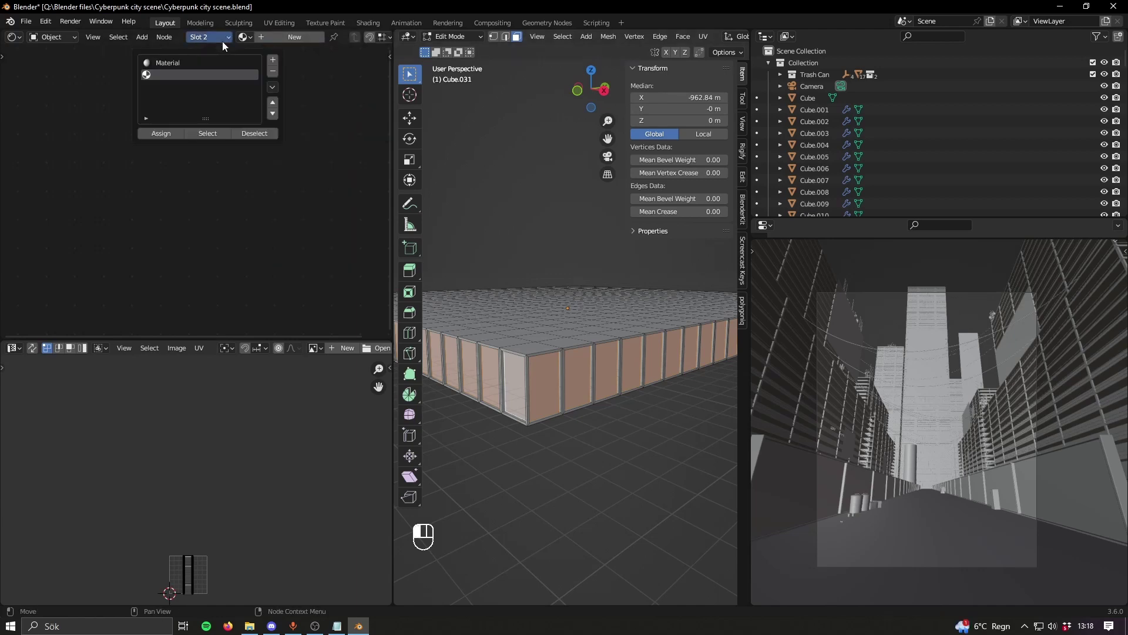
Step: Create a new window material in the second slot with Metallic 1.0, Roughness 0 and Alpha 0.7
{"action": "left_click", "coordinate": [277, 38]}
{"action": "scroll", "coordinate": [258, 117], "scroll_direction": "down", "scroll_amount": 5}
{"action": "middle_click_drag", "start_coordinate": [196, 233], "coordinate": [116, 242]}
{"action": "scroll", "coordinate": [319, 267], "scroll_direction": "up", "scroll_amount": 18}
{"action": "left_click_drag", "start_coordinate": [160, 185], "coordinate": [306, 229]}
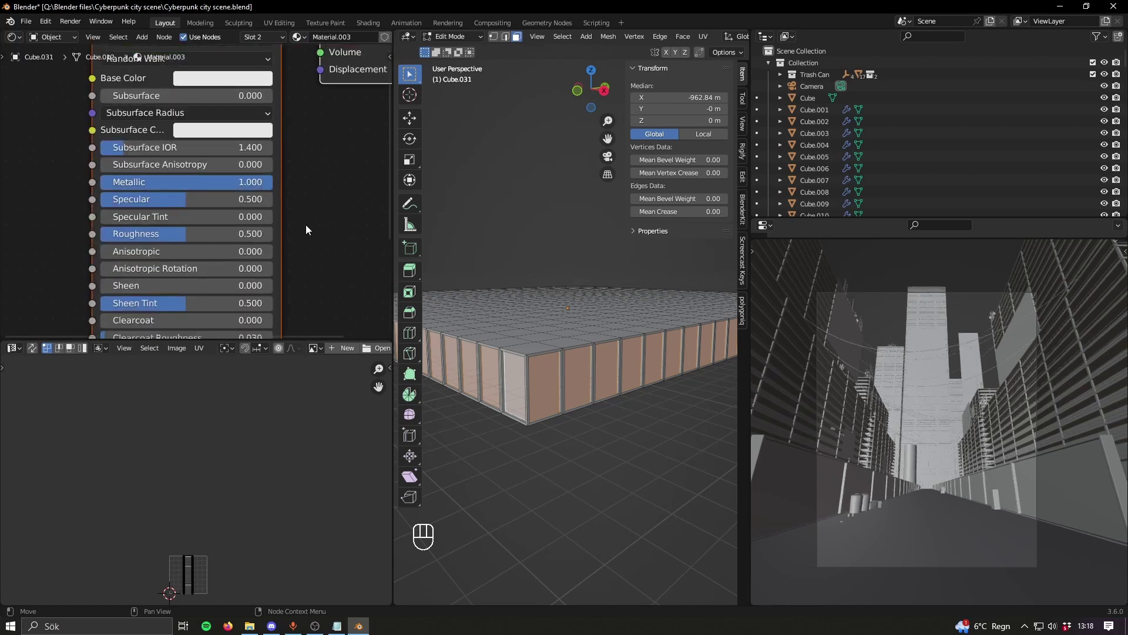
{"action": "left_click_drag", "start_coordinate": [219, 237], "coordinate": [108, 236]}
{"action": "middle_click_drag", "start_coordinate": [286, 277], "coordinate": [247, 118]}
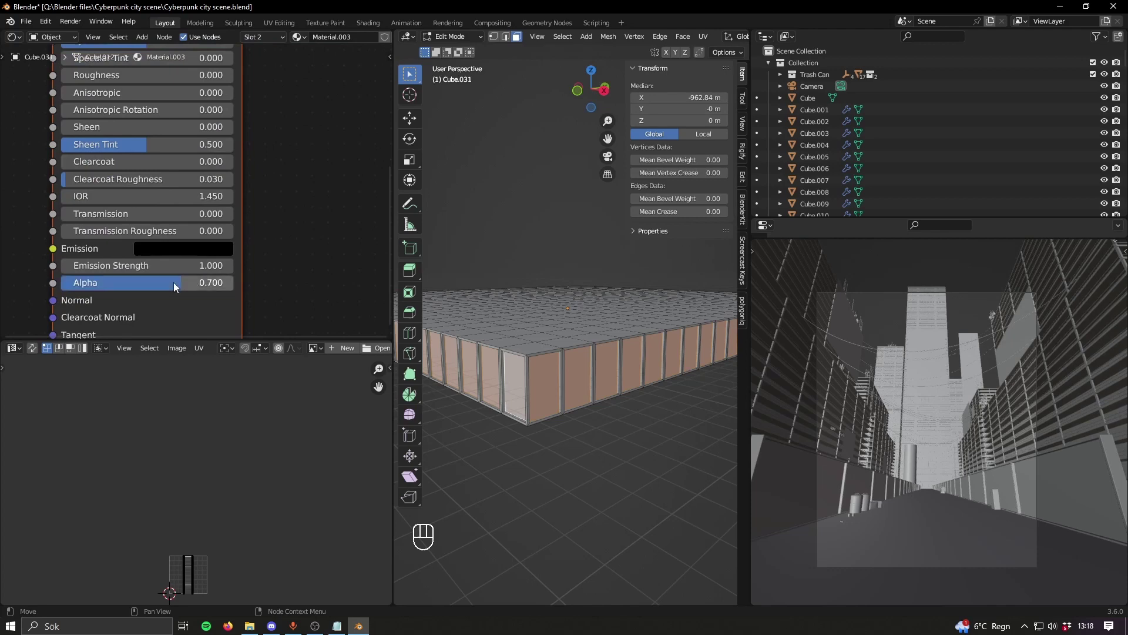
Step: Show the floor in Material Preview shading and return to Object Mode with its first material slot active
{"action": "key", "text": "z"}
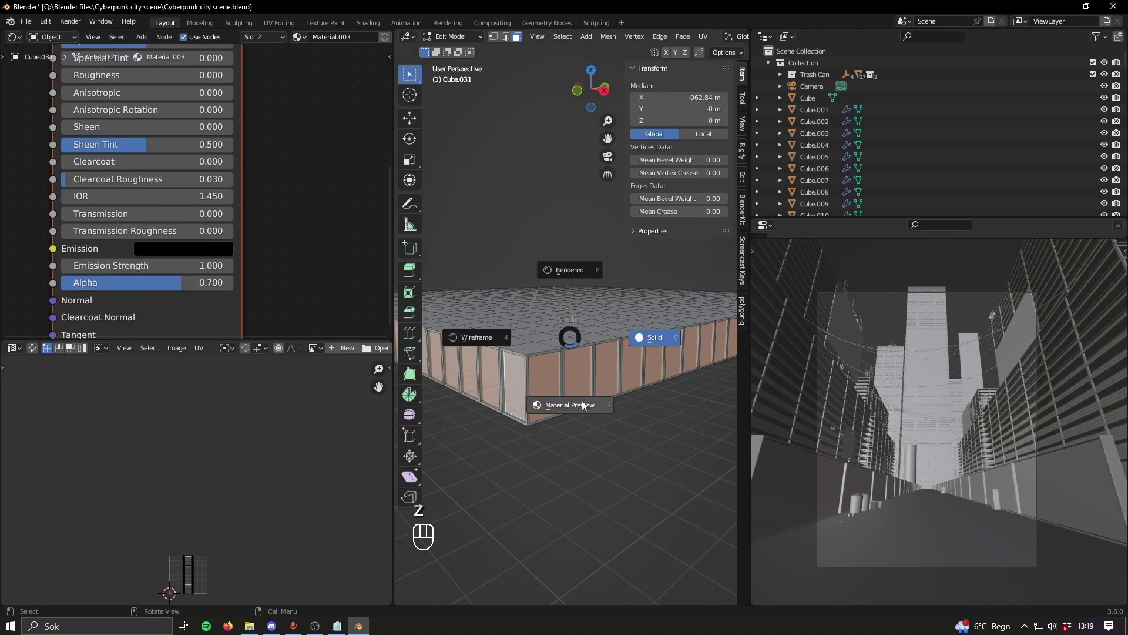
{"action": "left_click", "coordinate": [581, 404]}
{"action": "left_click", "coordinate": [604, 269]}
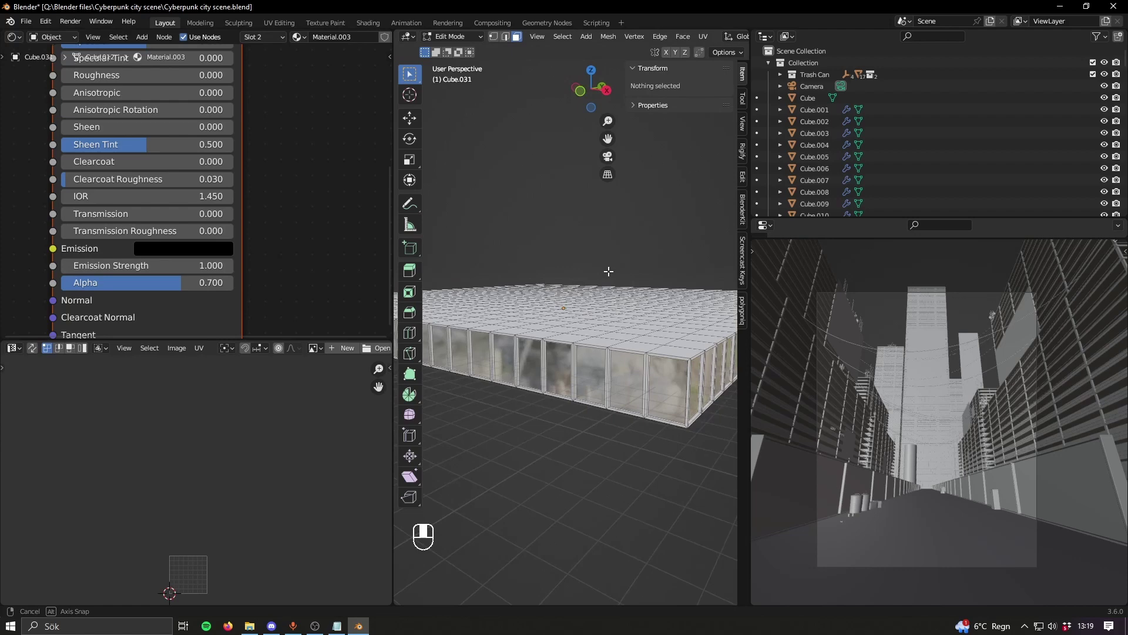
{"action": "key", "text": "Tab"}
{"action": "left_click", "coordinate": [264, 37]}
{"action": "left_click", "coordinate": [259, 61]}
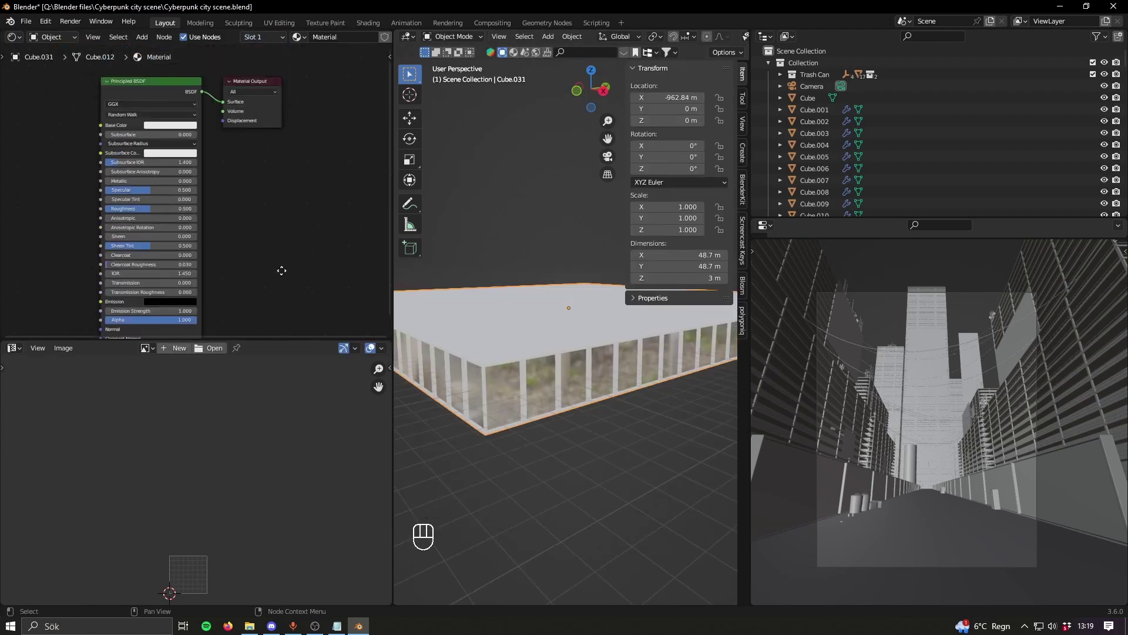
Step: Set the Base Color of the floor's base material to black
{"action": "scroll", "coordinate": [282, 270], "scroll_direction": "up", "scroll_amount": 2}
{"action": "left_click", "coordinate": [188, 195]}
{"action": "left_click_drag", "start_coordinate": [227, 206], "coordinate": [228, 282]}
{"action": "scroll", "coordinate": [241, 243], "scroll_direction": "down", "scroll_amount": 2}
{"action": "middle_click_drag", "start_coordinate": [241, 245], "coordinate": [310, 235]}
{"action": "scroll", "coordinate": [217, 238], "scroll_direction": "down", "scroll_amount": 4}
{"action": "middle_click_drag", "start_coordinate": [97, 247], "coordinate": [194, 236]}
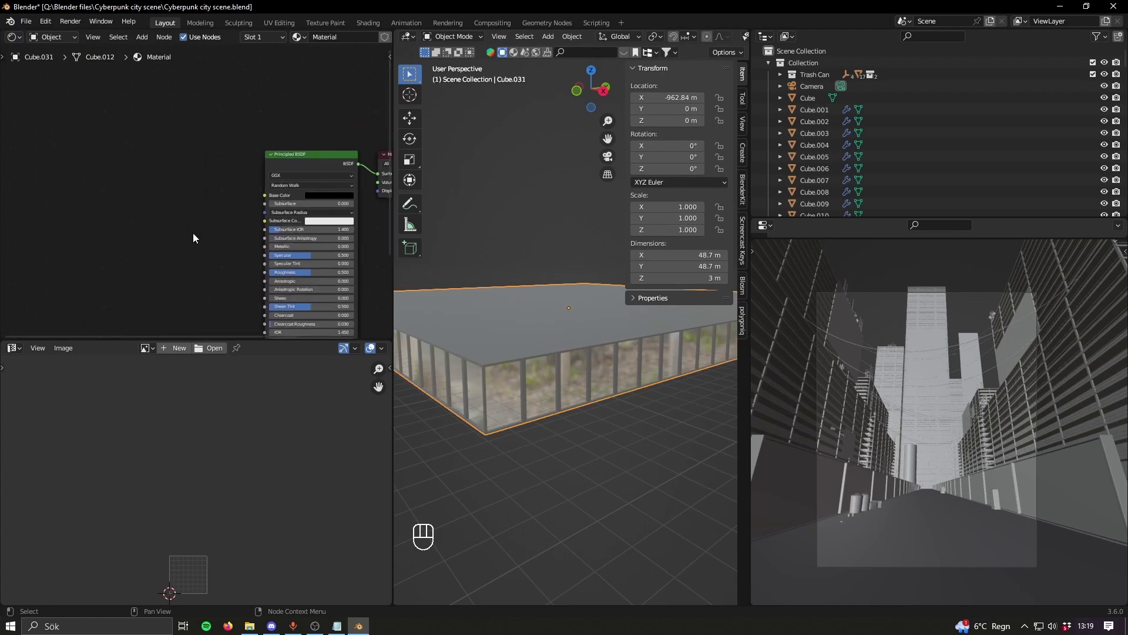
{"action": "scroll", "coordinate": [241, 225], "scroll_direction": "up", "scroll_amount": 2}
Step: Assign the existing "conc" concrete material to the floor's first material slot
{"action": "left_click", "coordinate": [299, 36]}
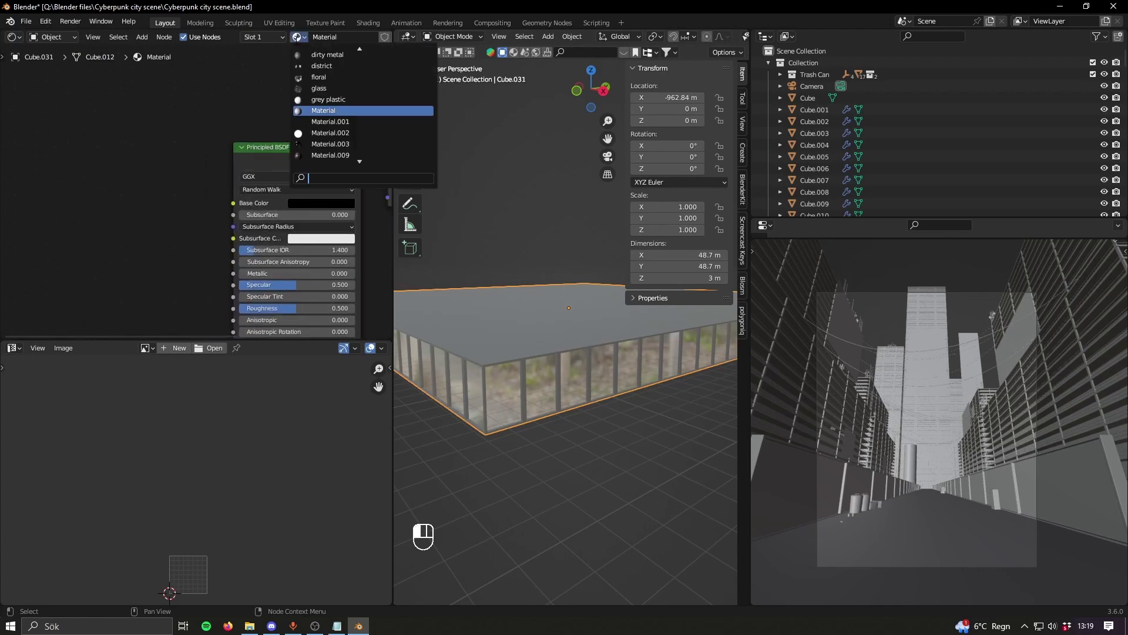
{"action": "scroll", "coordinate": [326, 123], "scroll_direction": "up", "scroll_amount": 8}
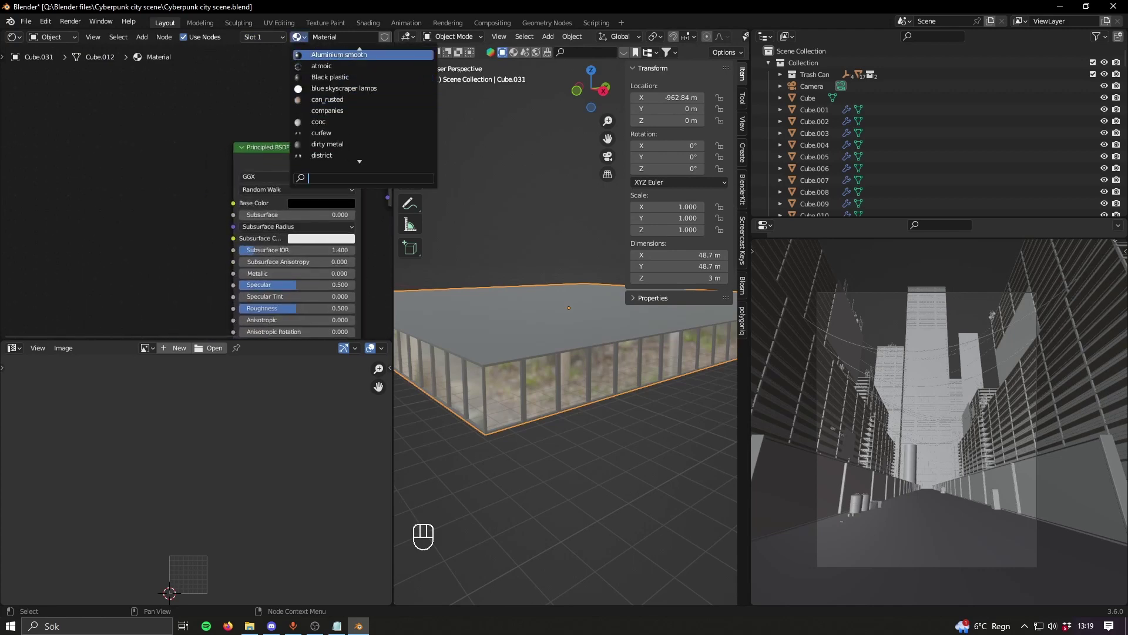
{"action": "left_click", "coordinate": [318, 121]}
{"action": "middle_click_drag", "start_coordinate": [505, 229], "coordinate": [548, 309]}
{"action": "scroll", "coordinate": [529, 214], "scroll_direction": "up", "scroll_amount": 4}
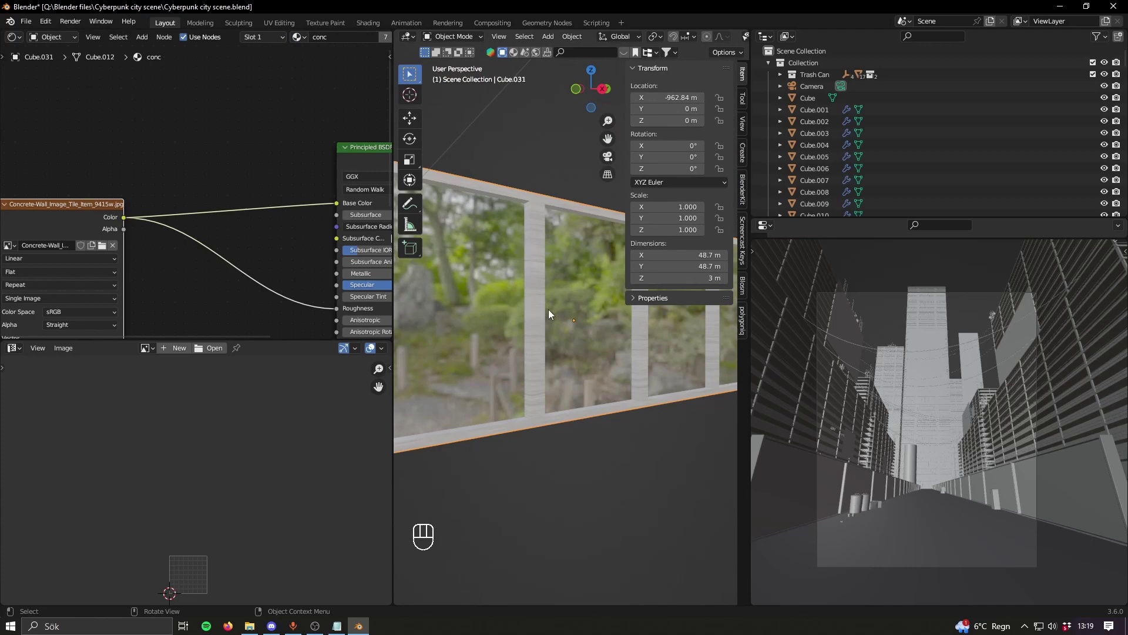
{"action": "scroll", "coordinate": [554, 320], "scroll_direction": "down", "scroll_amount": 5}
Step: Unwrap the entire floor mesh with Cube Projection so the concrete texture maps evenly
{"action": "key", "text": "Tab"}
{"action": "key", "text": "a"}
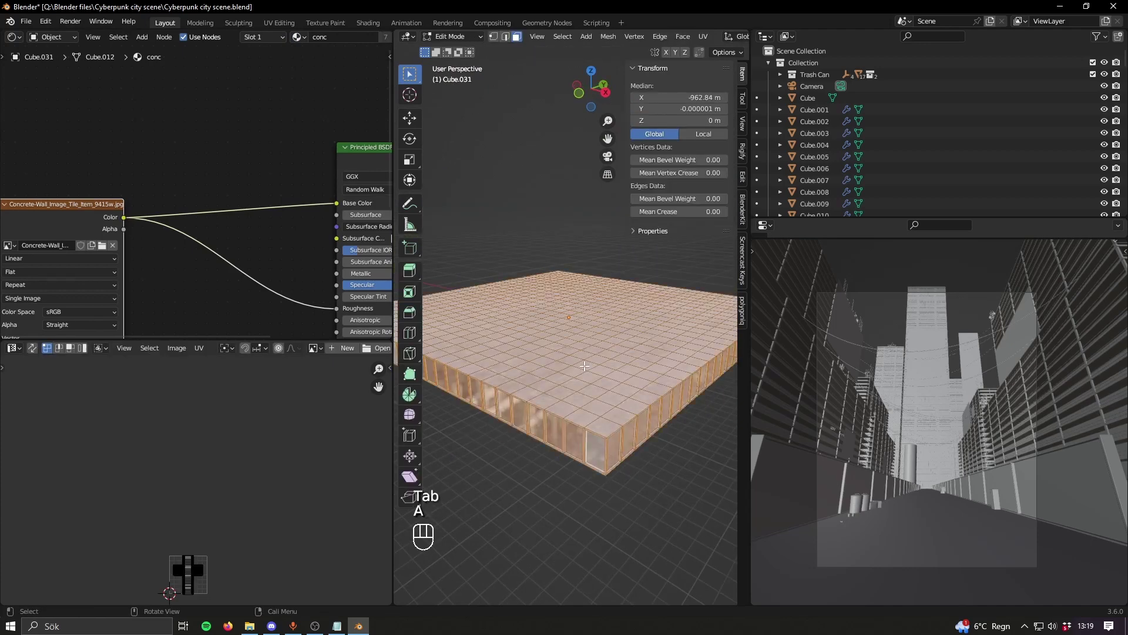
{"action": "key", "text": "u"}
{"action": "left_click", "coordinate": [535, 424]}
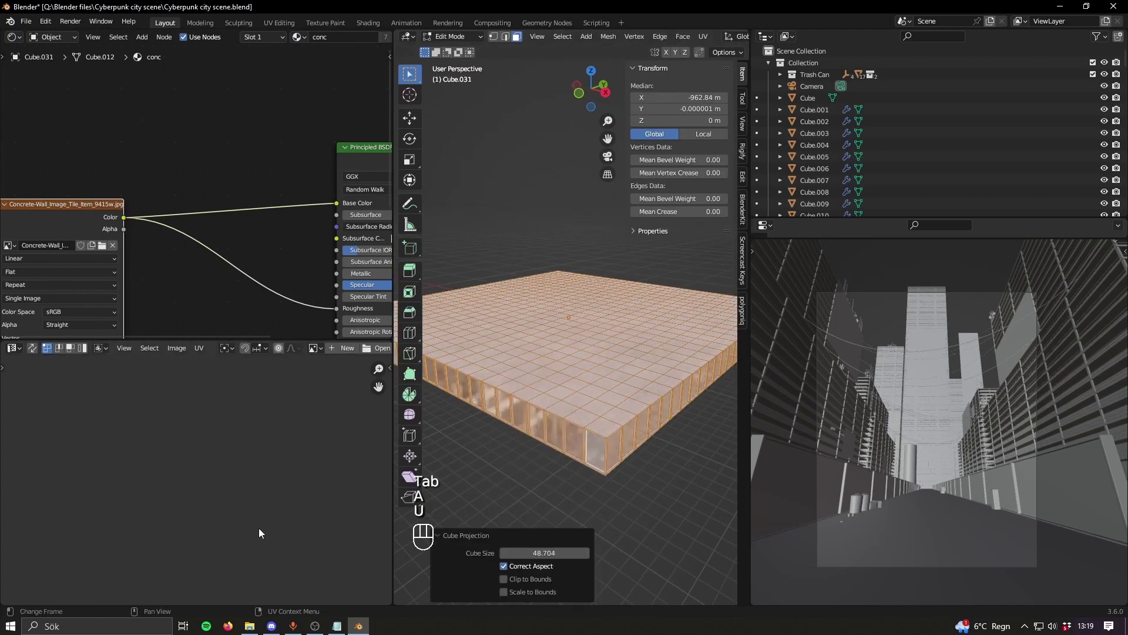
{"action": "scroll", "coordinate": [262, 519], "scroll_direction": "up", "scroll_amount": 8}
{"action": "scroll", "coordinate": [617, 429], "scroll_direction": "down", "scroll_amount": 3}
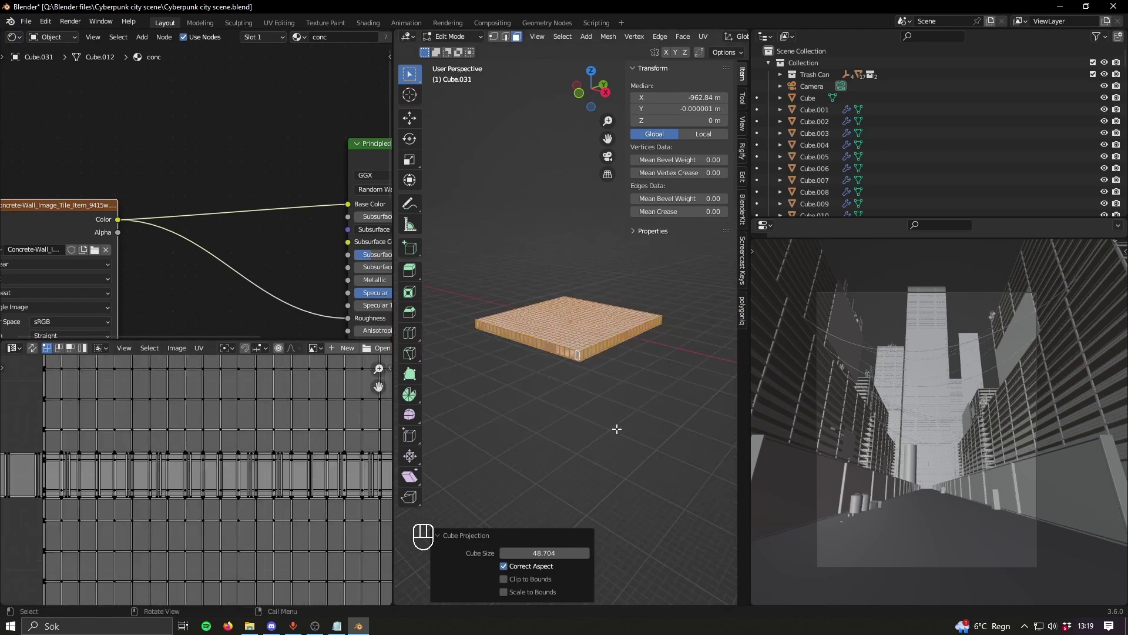
{"action": "key", "text": "Tab"}
{"action": "scroll", "coordinate": [614, 412], "scroll_direction": "up", "scroll_amount": 6}
{"action": "scroll", "coordinate": [619, 413], "scroll_direction": "down", "scroll_amount": 2}
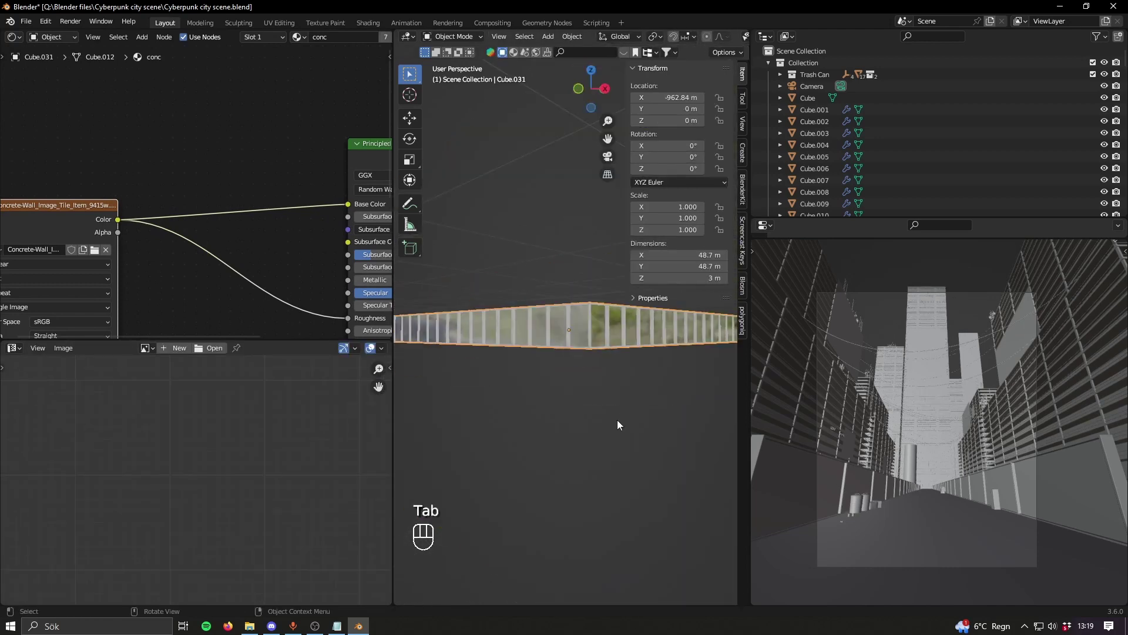
{"action": "middle_click_drag", "start_coordinate": [617, 419], "coordinate": [630, 450]}
Step: Add an Array modifier to the floor with a relative offset of X 0 and Z 1
{"action": "left_click", "coordinate": [813, 269]}
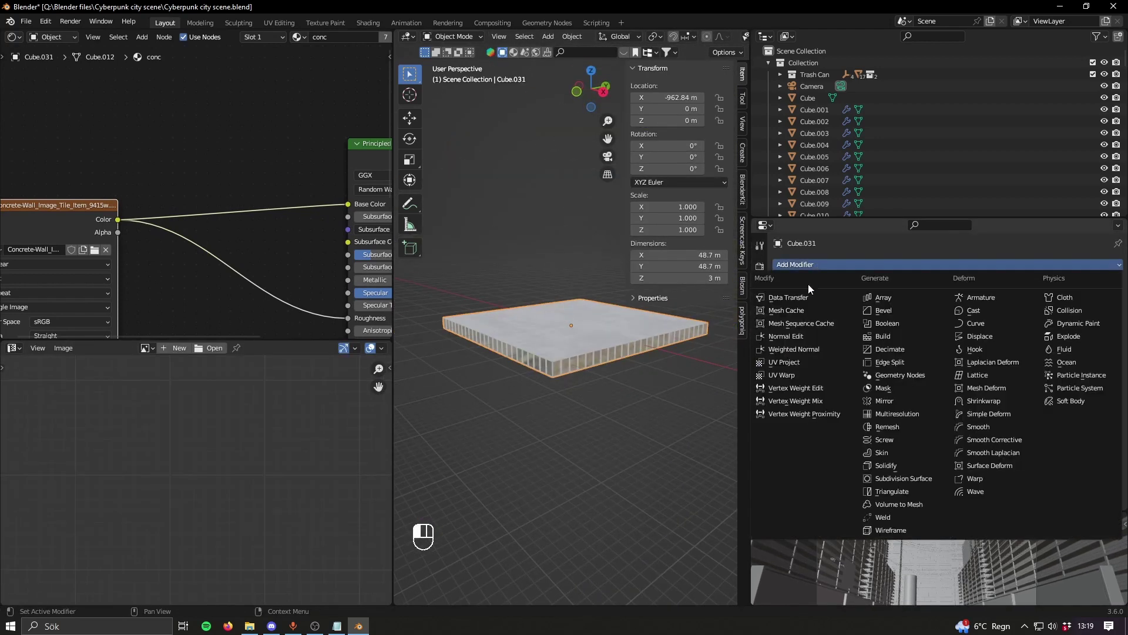
{"action": "left_click", "coordinate": [883, 299]}
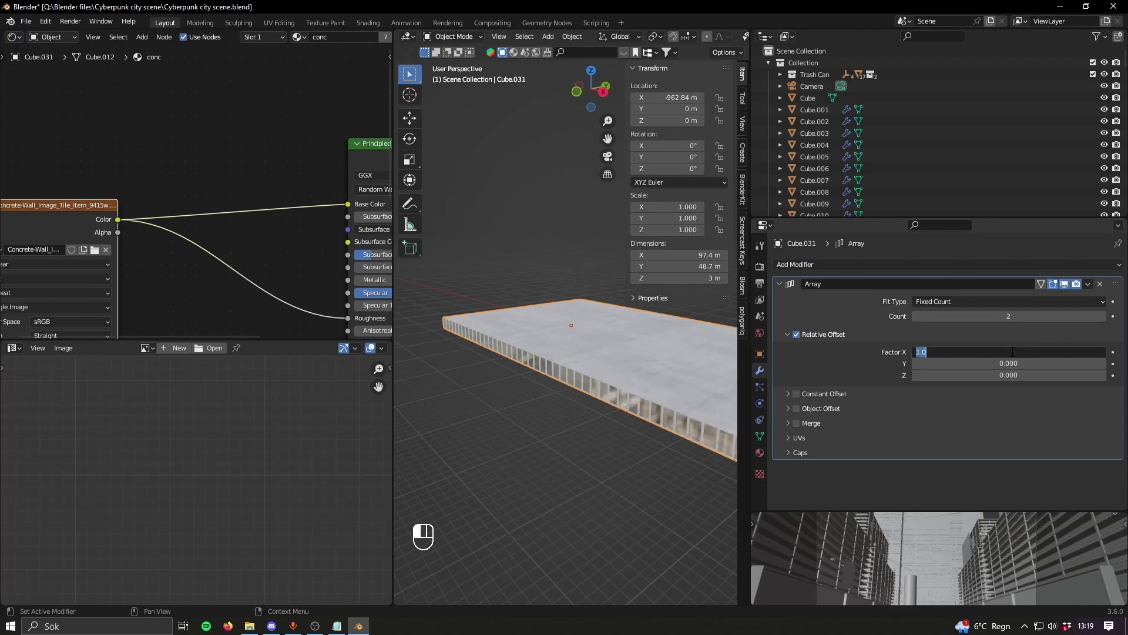
{"action": "type", "text": "0"}
{"action": "key", "text": "Return"}
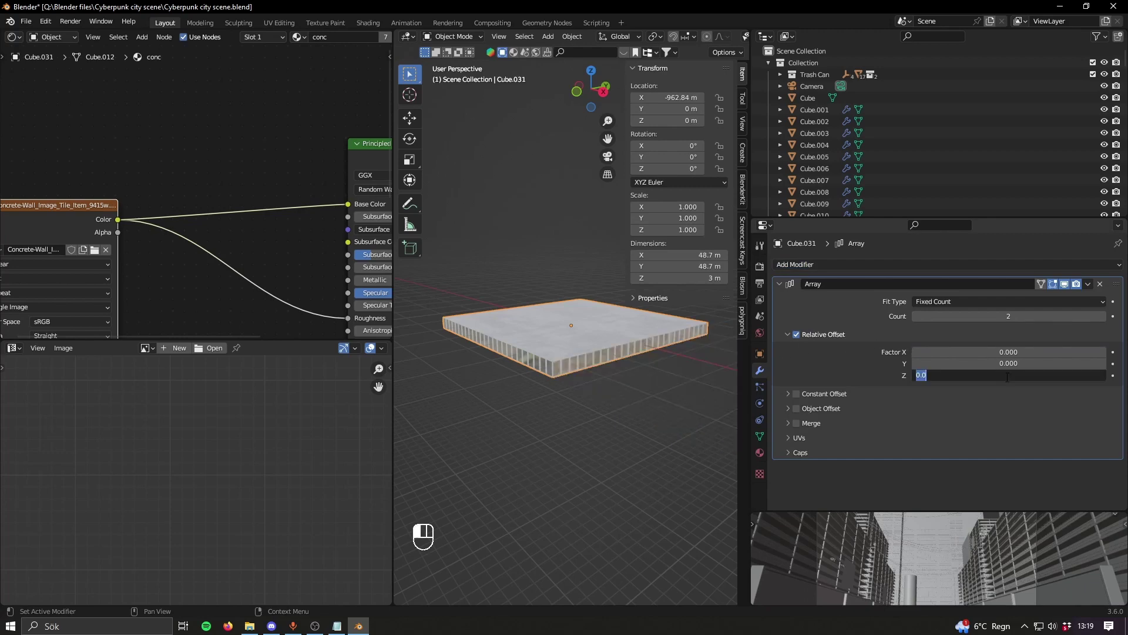
{"action": "left_click", "coordinate": [1007, 376]}
{"action": "type", "text": "1"}
{"action": "key", "text": "Return"}
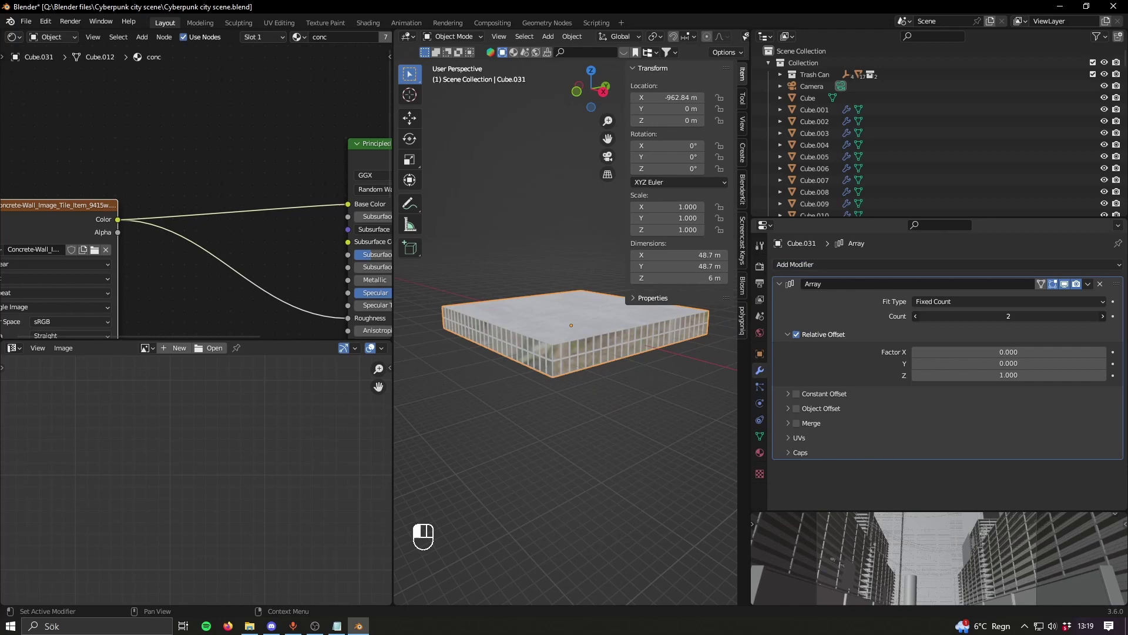
Step: Raise the Array modifier's count to 72 to stack the floors into a skyscraper
{"action": "left_click_drag", "start_coordinate": [1008, 316], "coordinate": [1075, 316]}
{"action": "scroll", "coordinate": [555, 415], "scroll_direction": "down", "scroll_amount": 4}
{"action": "middle_click_drag", "start_coordinate": [573, 344], "coordinate": [563, 428], "text": "shift"}
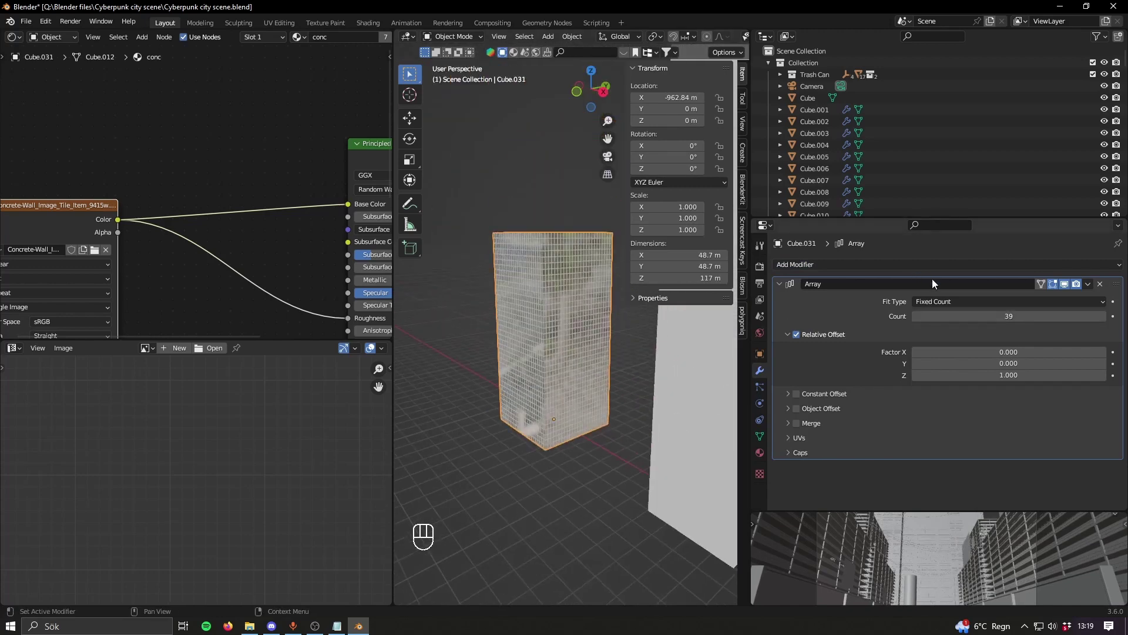
{"action": "left_click_drag", "start_coordinate": [1008, 316], "coordinate": [1067, 316]}
{"action": "scroll", "coordinate": [567, 382], "scroll_direction": "down", "scroll_amount": 5}
{"action": "scroll", "coordinate": [597, 388], "scroll_direction": "up", "scroll_amount": 5}
{"action": "middle_click_drag", "start_coordinate": [568, 382], "coordinate": [532, 387]}
{"action": "scroll", "coordinate": [605, 424], "scroll_direction": "down", "scroll_amount": 3}
Step: Snap the 3D cursor to the tower's origin, widen the 3D viewport, and add a 2 m cube at the cursor
{"action": "key", "text": "shift+a"}
{"action": "key", "text": "shift+s"}
{"action": "left_click", "coordinate": [523, 457]}
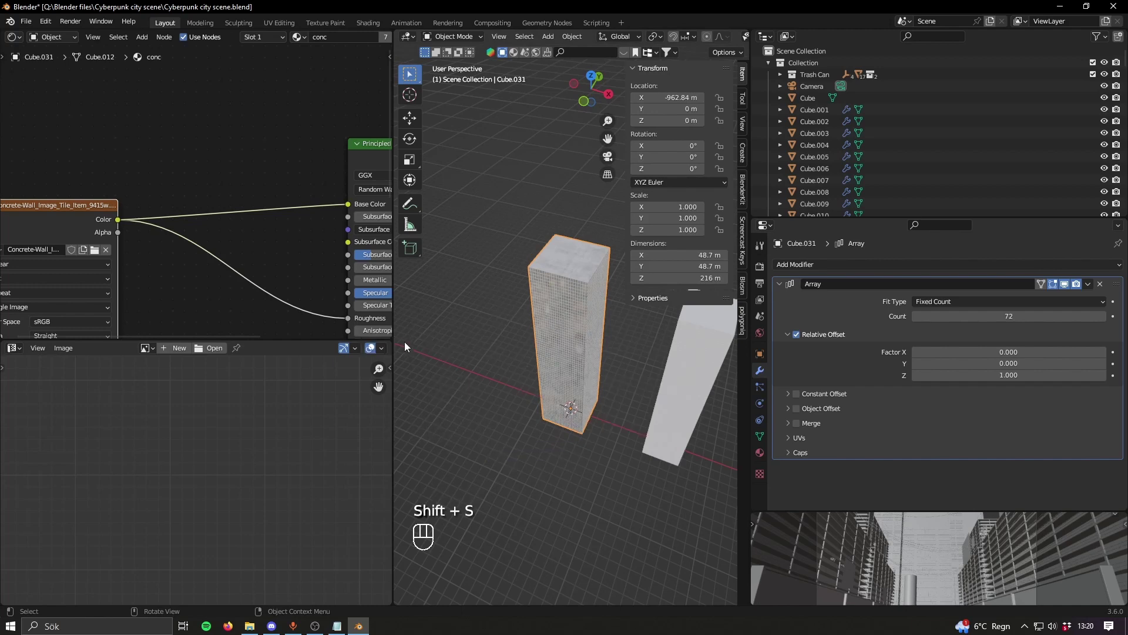
{"action": "left_click_drag", "start_coordinate": [393, 323], "coordinate": [128, 329]}
{"action": "key", "text": "shift+a"}
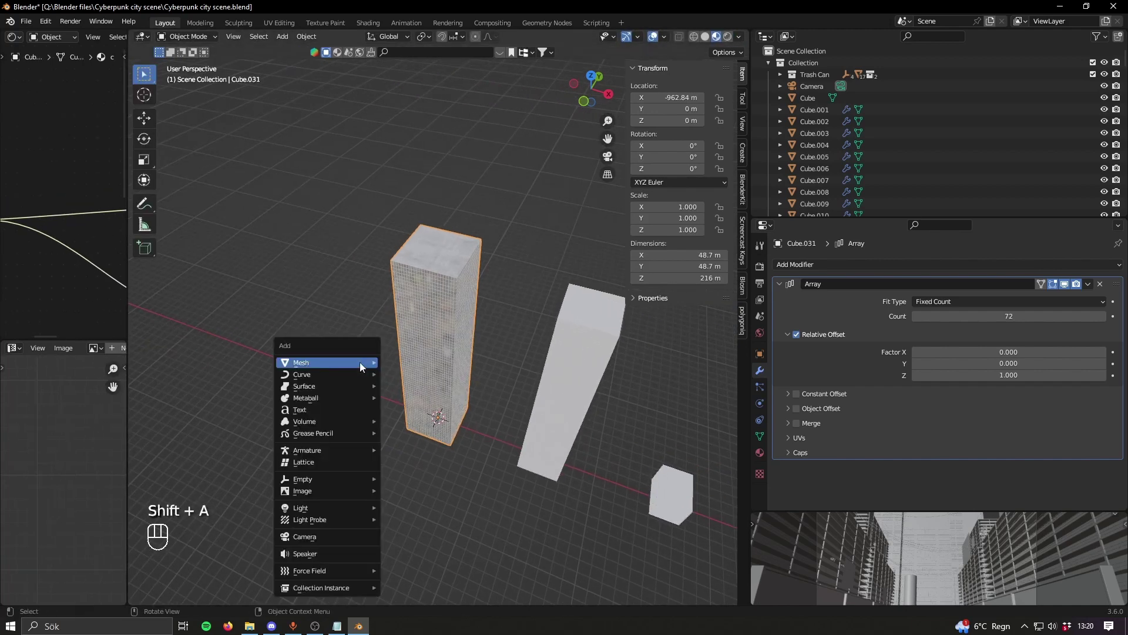
{"action": "mouse_move", "coordinate": [360, 362]}
{"action": "left_click", "coordinate": [411, 90]}
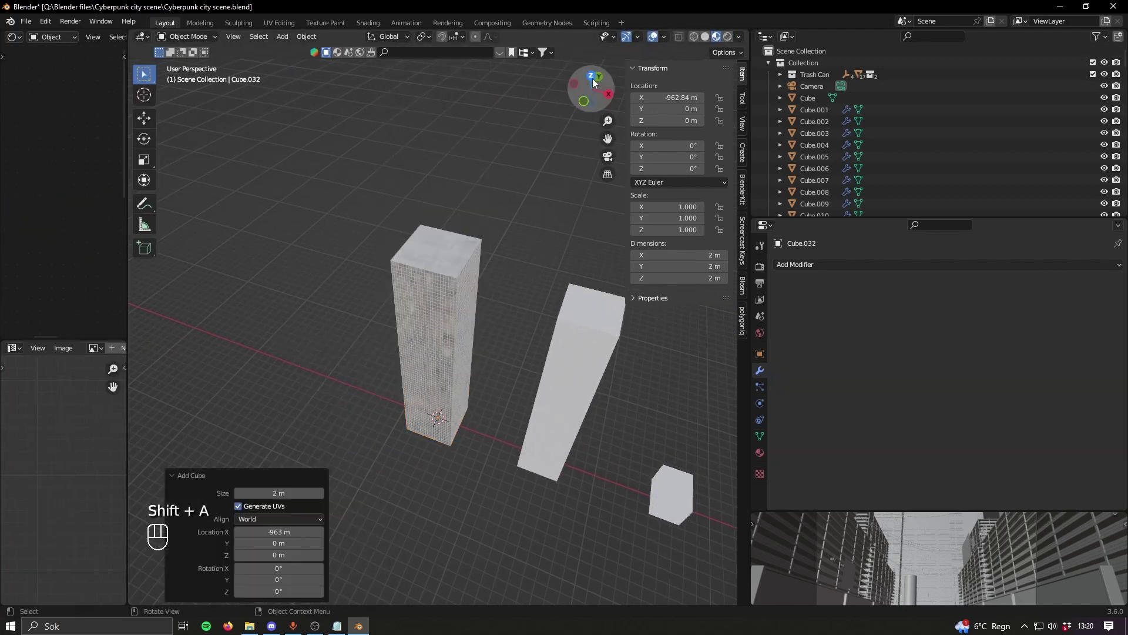
Step: In top view, move the new cube onto the tower's +X, -Y corner at about X -938.82 m, Y -24.065 m
{"action": "left_click", "coordinate": [591, 76]}
{"action": "key", "text": "g"}
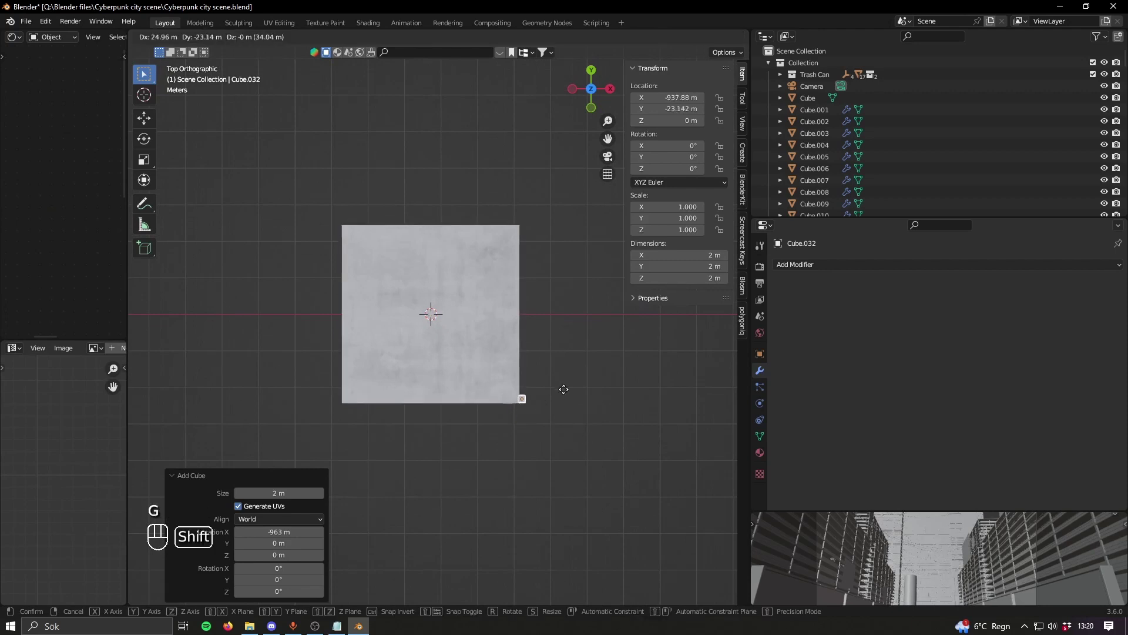
{"action": "left_click", "coordinate": [555, 387]}
{"action": "scroll", "coordinate": [668, 475], "scroll_direction": "up", "scroll_amount": 5}
{"action": "key", "text": "g"}
{"action": "left_click", "coordinate": [592, 503]}
{"action": "scroll", "coordinate": [541, 400], "scroll_direction": "down", "scroll_amount": 4}
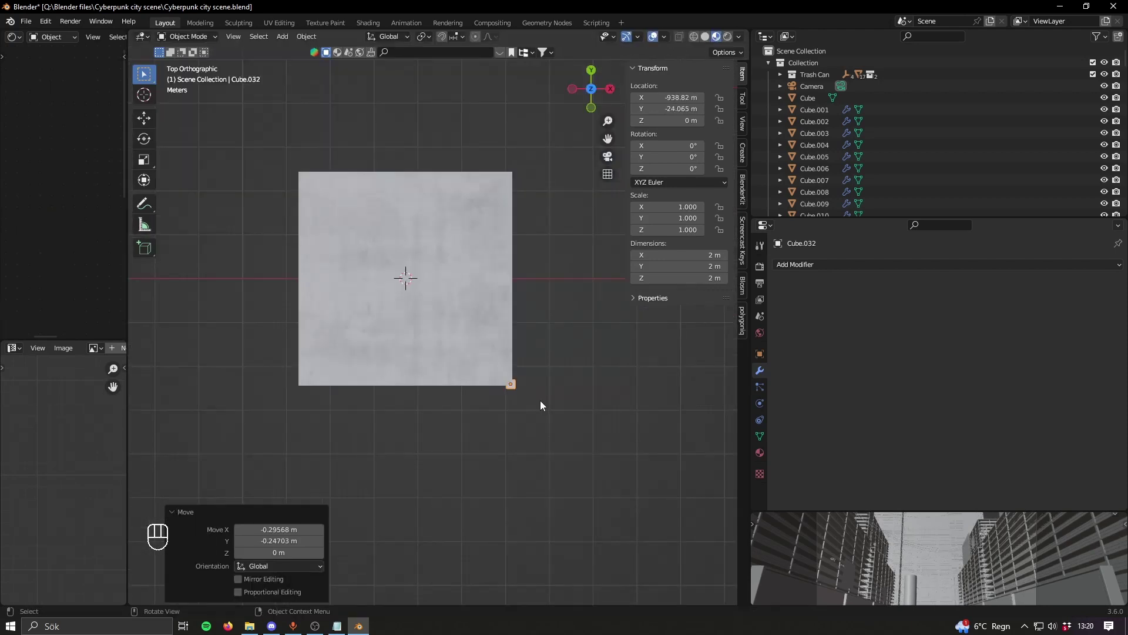
Step: Add a Mirror modifier to the corner cube, mirroring on X and Y with the tower Cube.031 as the mirror object
{"action": "key", "text": "q"}
{"action": "left_click", "coordinate": [485, 448]}
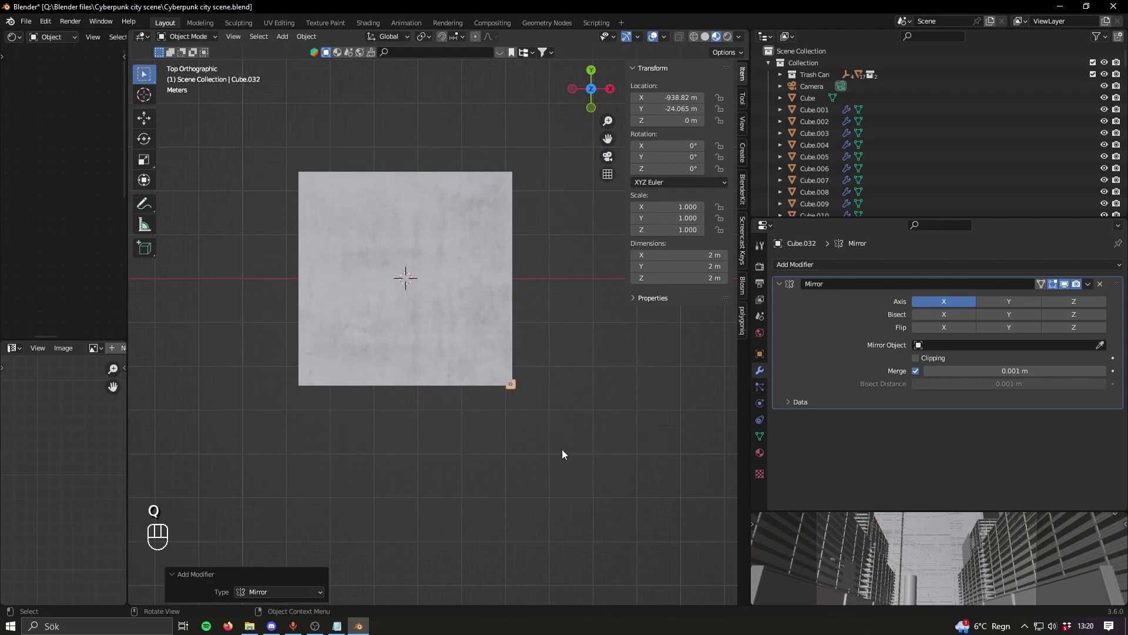
{"action": "middle_click_drag", "start_coordinate": [562, 453], "coordinate": [525, 404]}
{"action": "scroll", "coordinate": [525, 400], "scroll_direction": "up", "scroll_amount": 1}
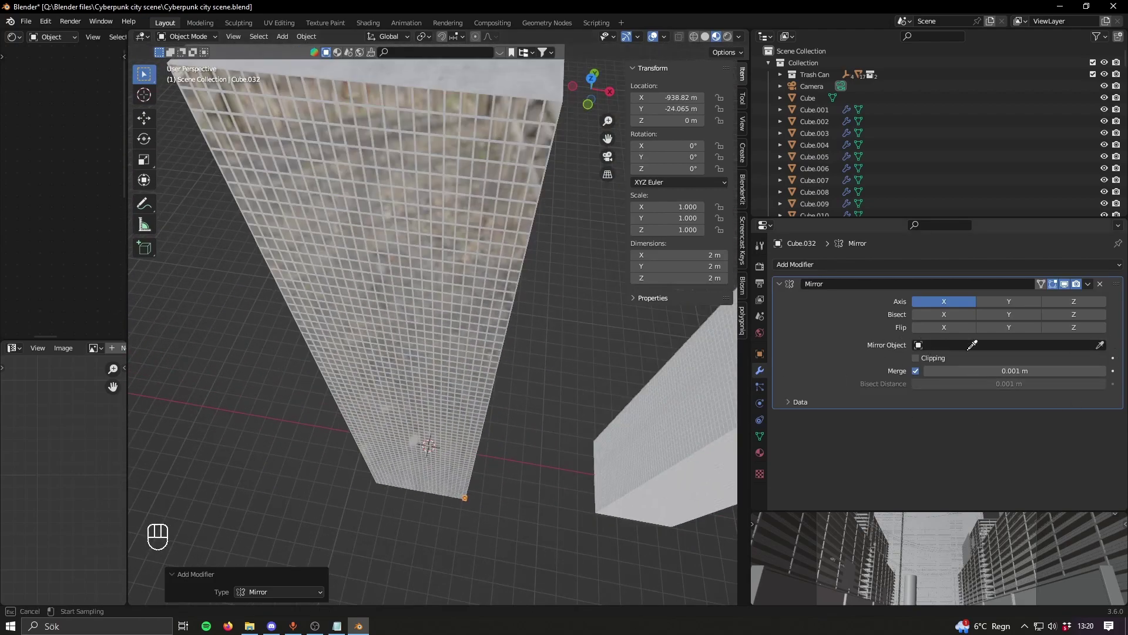
{"action": "left_click", "coordinate": [457, 243]}
{"action": "scroll", "coordinate": [513, 294], "scroll_direction": "down", "scroll_amount": 2}
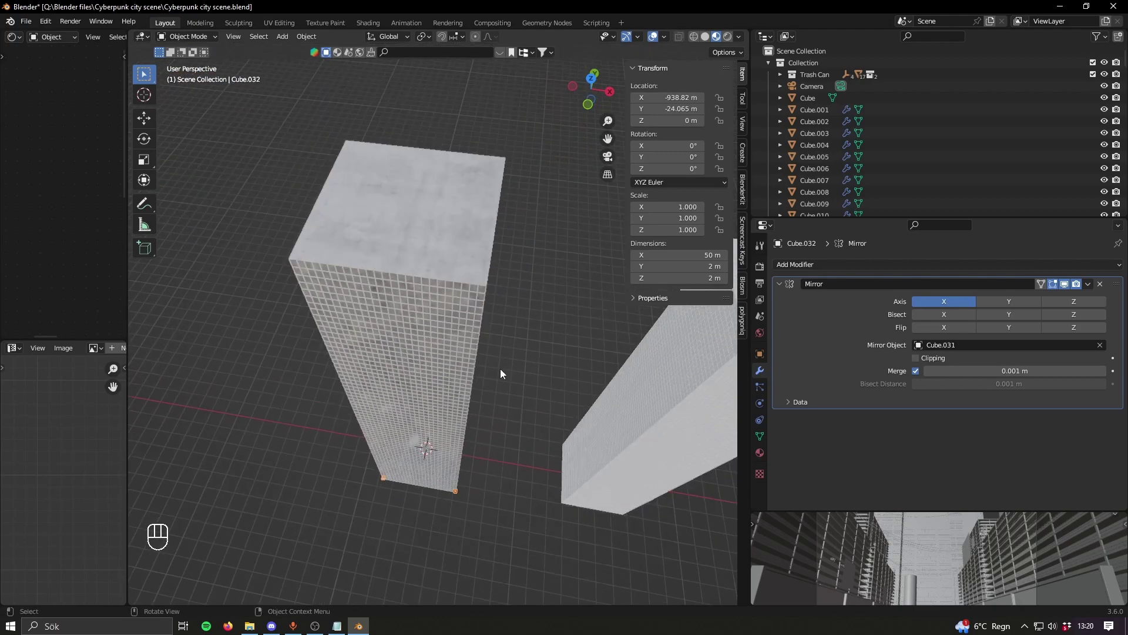
{"action": "middle_click_drag", "start_coordinate": [477, 427], "coordinate": [499, 265]}
{"action": "scroll", "coordinate": [496, 416], "scroll_direction": "up", "scroll_amount": 4}
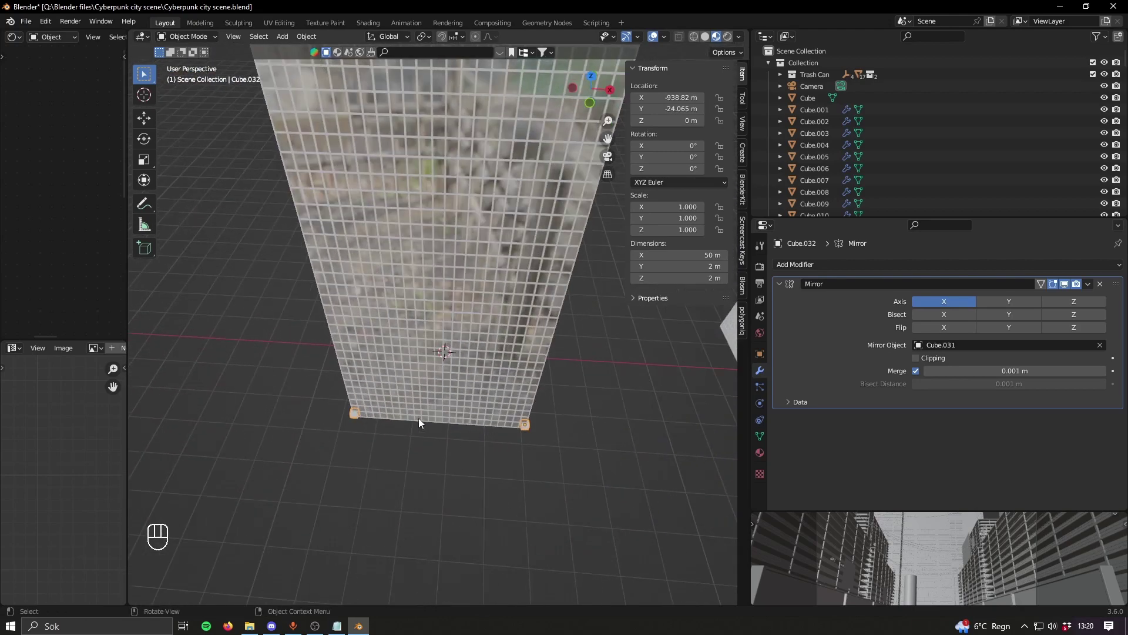
{"action": "scroll", "coordinate": [420, 423], "scroll_direction": "down", "scroll_amount": 4}
{"action": "left_click", "coordinate": [1001, 304]}
{"action": "middle_click_drag", "start_coordinate": [528, 301], "coordinate": [436, 330]}
{"action": "middle_click_drag", "start_coordinate": [530, 332], "coordinate": [534, 307], "text": "shift"}
Step: Move the corner cube's top face up along Z to about 215.33 m, forming pillars as tall as the tower
{"action": "key", "text": "Tab"}
{"action": "scroll", "coordinate": [517, 388], "scroll_direction": "up", "scroll_amount": 5}
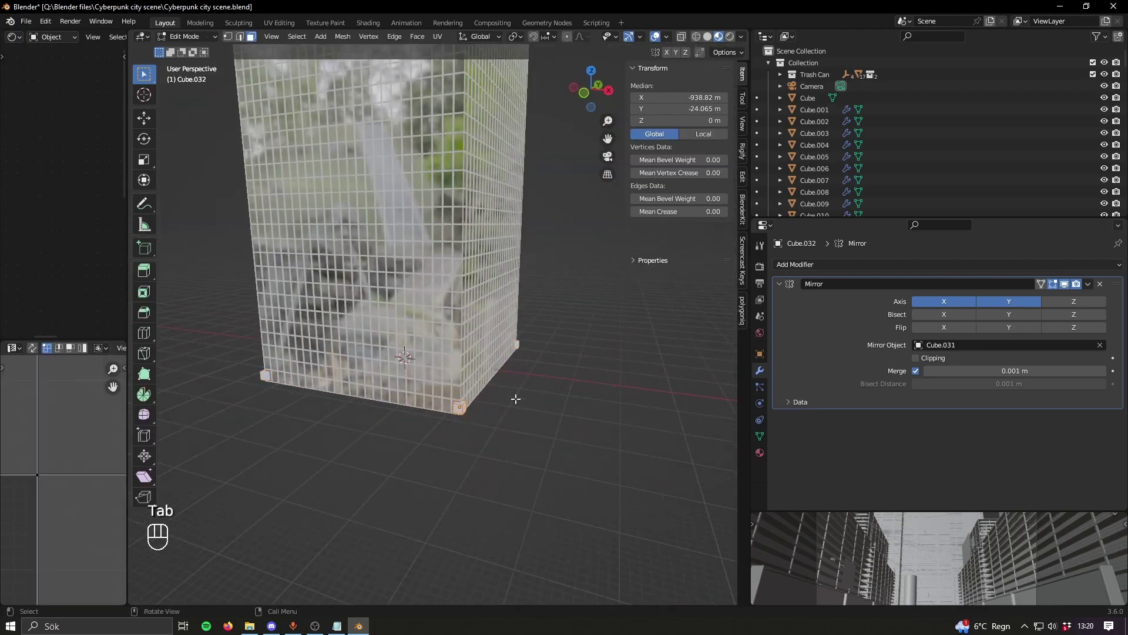
{"action": "key", "text": "3"}
{"action": "scroll", "coordinate": [527, 439], "scroll_direction": "down", "scroll_amount": 5}
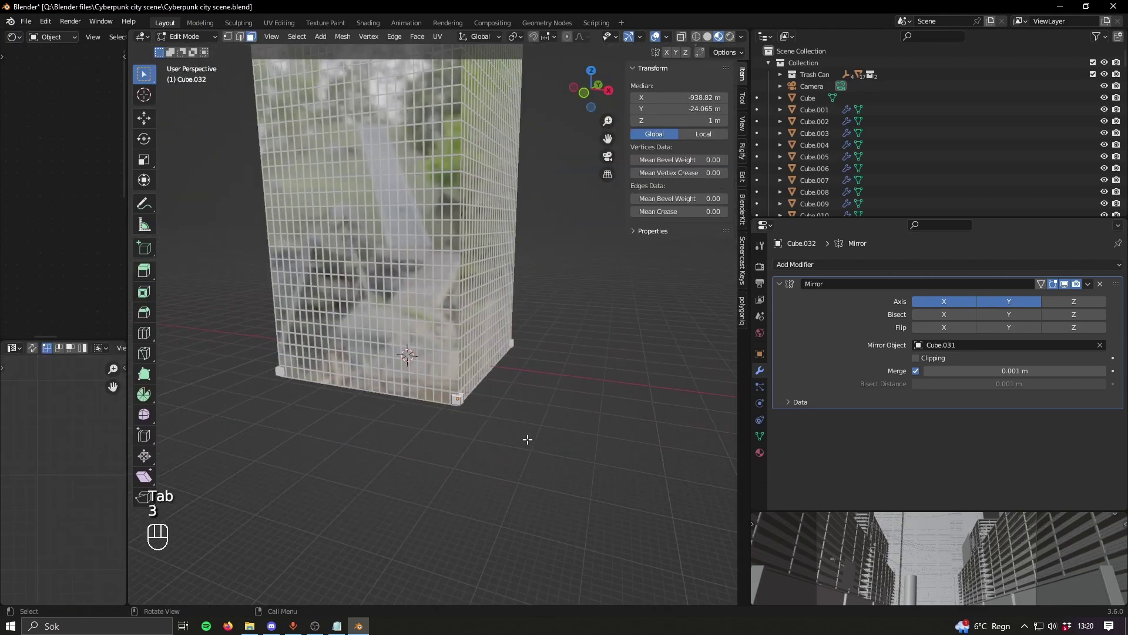
{"action": "key", "text": "g"}
{"action": "key", "text": "z"}
{"action": "left_click", "coordinate": [529, 323]}
{"action": "middle_click_drag", "start_coordinate": [529, 322], "coordinate": [527, 425], "text": "shift"}
{"action": "scroll", "coordinate": [528, 424], "scroll_direction": "down", "scroll_amount": 5}
{"action": "key", "text": "g"}
{"action": "key", "text": "z"}
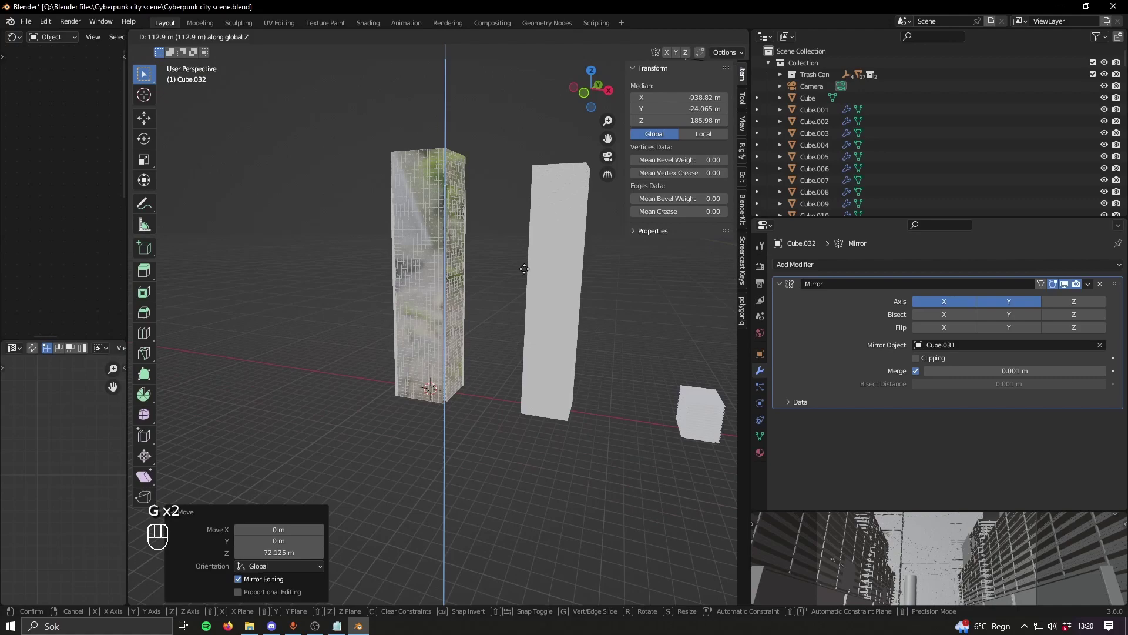
{"action": "left_click", "coordinate": [527, 262]}
{"action": "middle_click_drag", "start_coordinate": [527, 263], "coordinate": [540, 391], "text": "shift"}
{"action": "scroll", "coordinate": [541, 392], "scroll_direction": "up", "scroll_amount": 7}
{"action": "key", "text": "g"}
{"action": "key", "text": "z"}
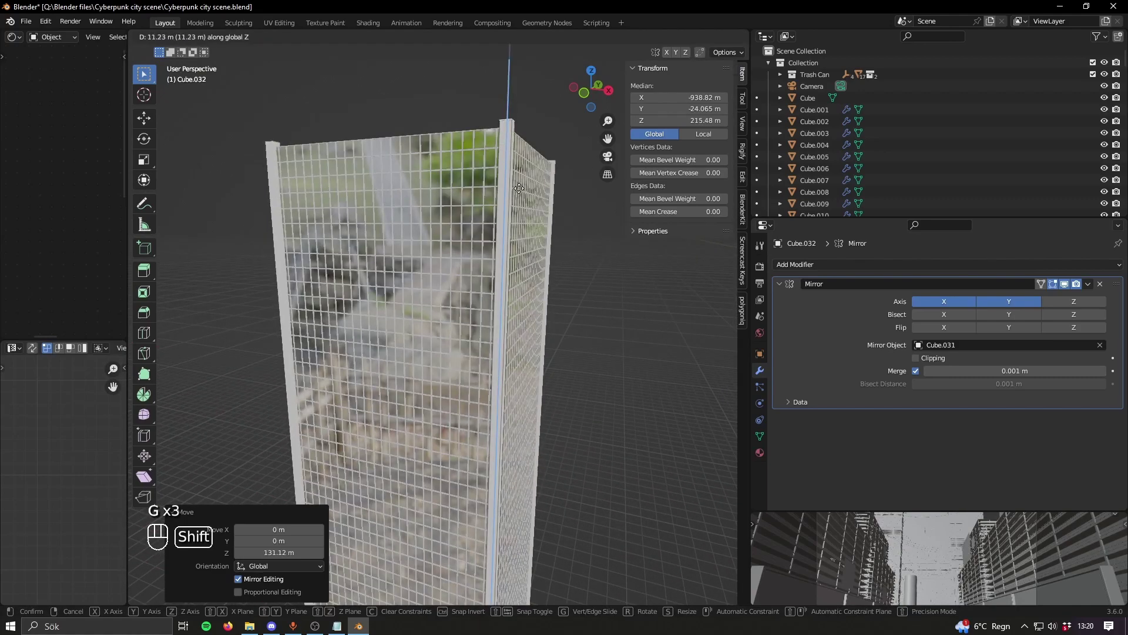
{"action": "left_click", "coordinate": [527, 257]}
{"action": "scroll", "coordinate": [524, 333], "scroll_direction": "down", "scroll_amount": 5}
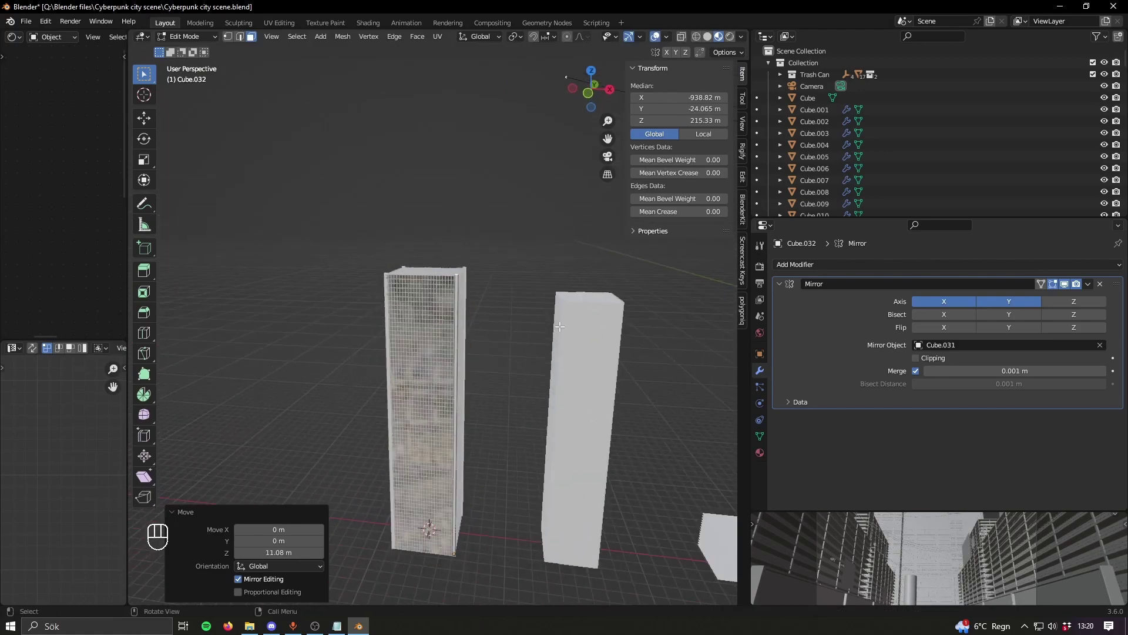
{"action": "key", "text": "Tab"}
Step: Examine the finished skyscraper Cube.016 in the city scene, checking its vertical pillars, horizontal bands and roof
{"action": "left_click", "coordinate": [467, 306]}
{"action": "middle_click_drag", "start_coordinate": [502, 376], "coordinate": [578, 343], "text": "shift"}
{"action": "scroll", "coordinate": [470, 312], "scroll_direction": "down", "scroll_amount": 2}
{"action": "scroll", "coordinate": [573, 353], "scroll_direction": "down", "scroll_amount": 3}
{"action": "middle_click_drag", "start_coordinate": [549, 391], "coordinate": [381, 417], "text": "shift"}
{"action": "left_click", "coordinate": [530, 283]}
{"action": "key", "text": "KP_Decimal"}
{"action": "scroll", "coordinate": [495, 322], "scroll_direction": "down", "scroll_amount": 3}
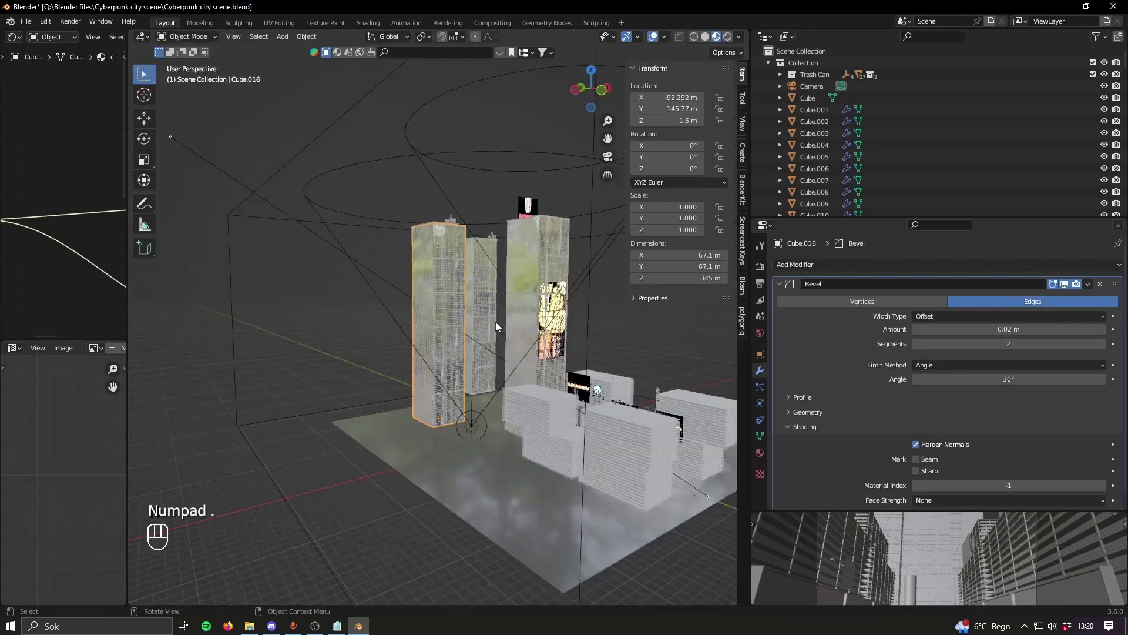
{"action": "scroll", "coordinate": [484, 365], "scroll_direction": "up", "scroll_amount": 3}
{"action": "scroll", "coordinate": [423, 305], "scroll_direction": "down", "scroll_amount": 3}
{"action": "scroll", "coordinate": [399, 376], "scroll_direction": "down", "scroll_amount": 4}
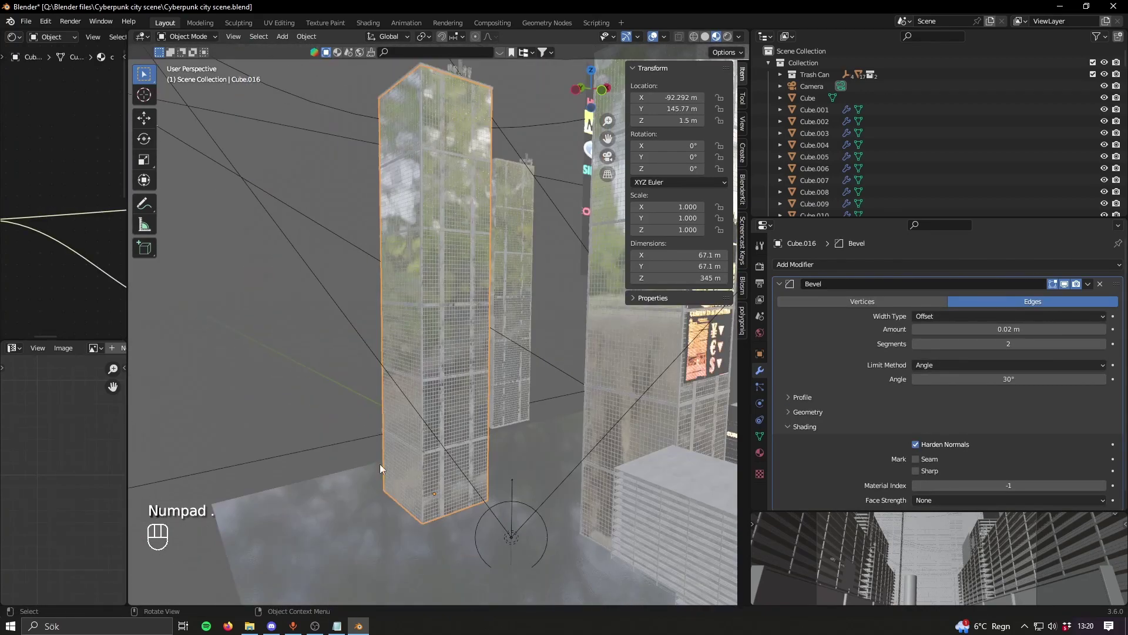
{"action": "middle_click_drag", "start_coordinate": [469, 348], "coordinate": [474, 420], "text": "shift"}
{"action": "middle_click_drag", "start_coordinate": [505, 303], "coordinate": [468, 358]}
{"action": "scroll", "coordinate": [460, 382], "scroll_direction": "up", "scroll_amount": 4}
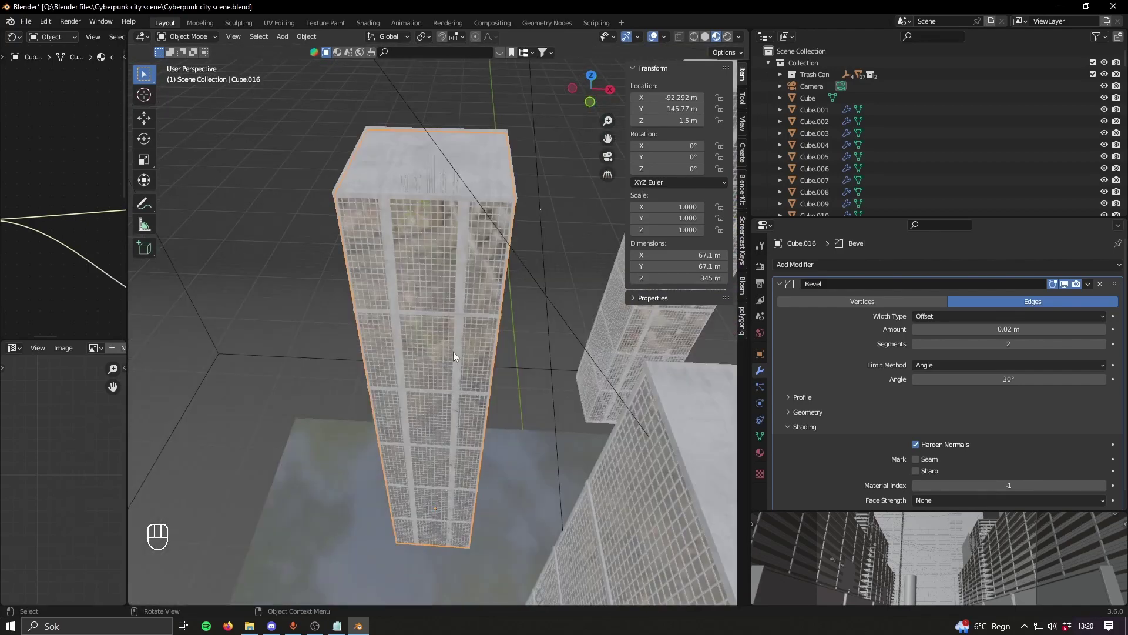
{"action": "middle_click_drag", "start_coordinate": [460, 317], "coordinate": [490, 281]}
{"action": "middle_click_drag", "start_coordinate": [464, 178], "coordinate": [495, 437], "text": "shift"}
{"action": "scroll", "coordinate": [536, 373], "scroll_direction": "up", "scroll_amount": 4}
{"action": "scroll", "coordinate": [537, 373], "scroll_direction": "down", "scroll_amount": 8}
{"action": "middle_click_drag", "start_coordinate": [495, 437], "coordinate": [530, 386], "text": "shift"}
{"action": "scroll", "coordinate": [530, 385], "scroll_direction": "down", "scroll_amount": 3}
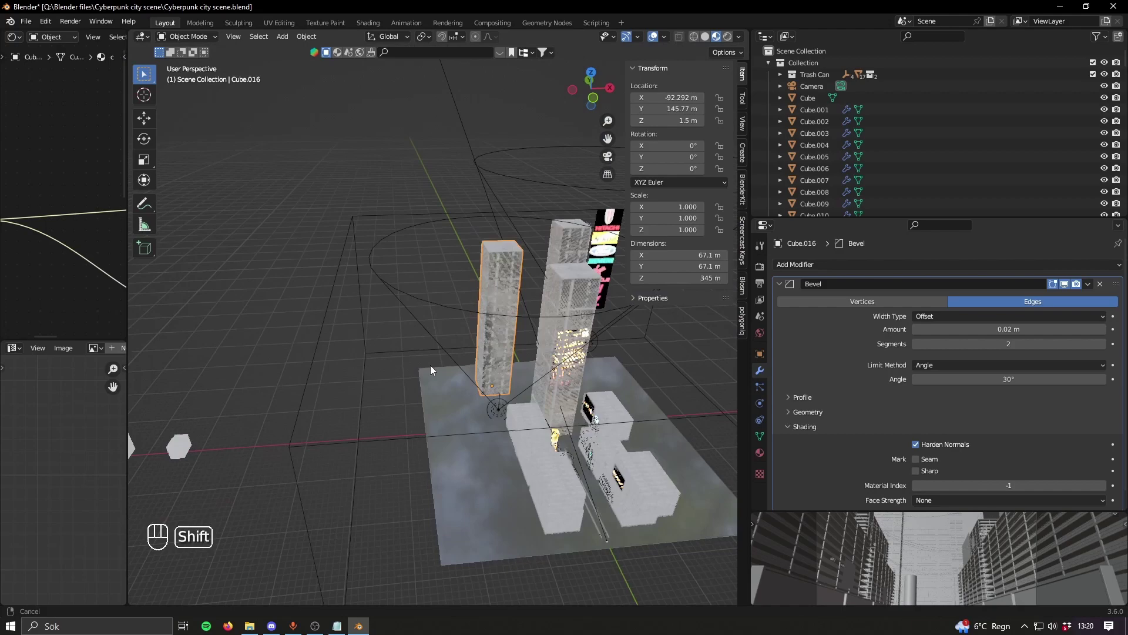
Step: Inspect the facade of the lower building Cube.009 up close to see how its arrayed floors are built
{"action": "middle_click_drag", "start_coordinate": [430, 365], "coordinate": [459, 333], "text": "shift"}
{"action": "left_click", "coordinate": [594, 466], "text": "shift"}
{"action": "key", "text": "KP_Decimal"}
{"action": "middle_click_drag", "start_coordinate": [601, 474], "coordinate": [565, 424]}
{"action": "middle_click_drag", "start_coordinate": [566, 424], "coordinate": [497, 347], "text": "shift"}
{"action": "middle_click_drag", "start_coordinate": [497, 347], "coordinate": [465, 312], "text": "shift"}
{"action": "scroll", "coordinate": [385, 262], "scroll_direction": "up", "scroll_amount": 2}
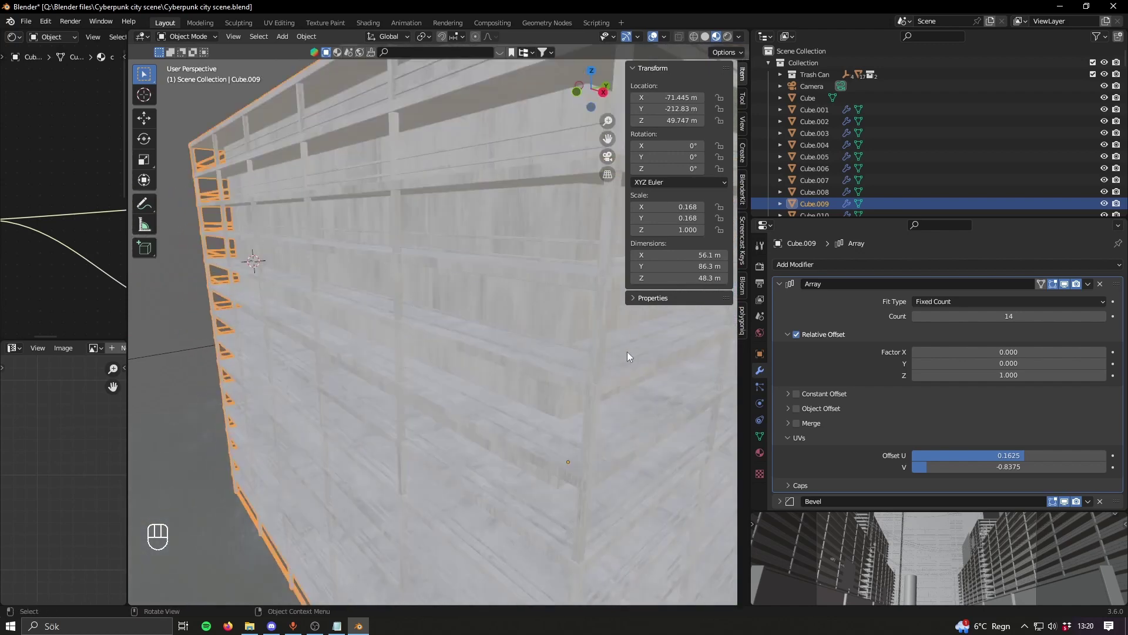
Step: Examine the lower building Cube.009 from its corner and from a distance to see how it sits among the surrounding city blocks
{"action": "middle_click_drag", "start_coordinate": [627, 352], "coordinate": [628, 286], "text": "shift"}
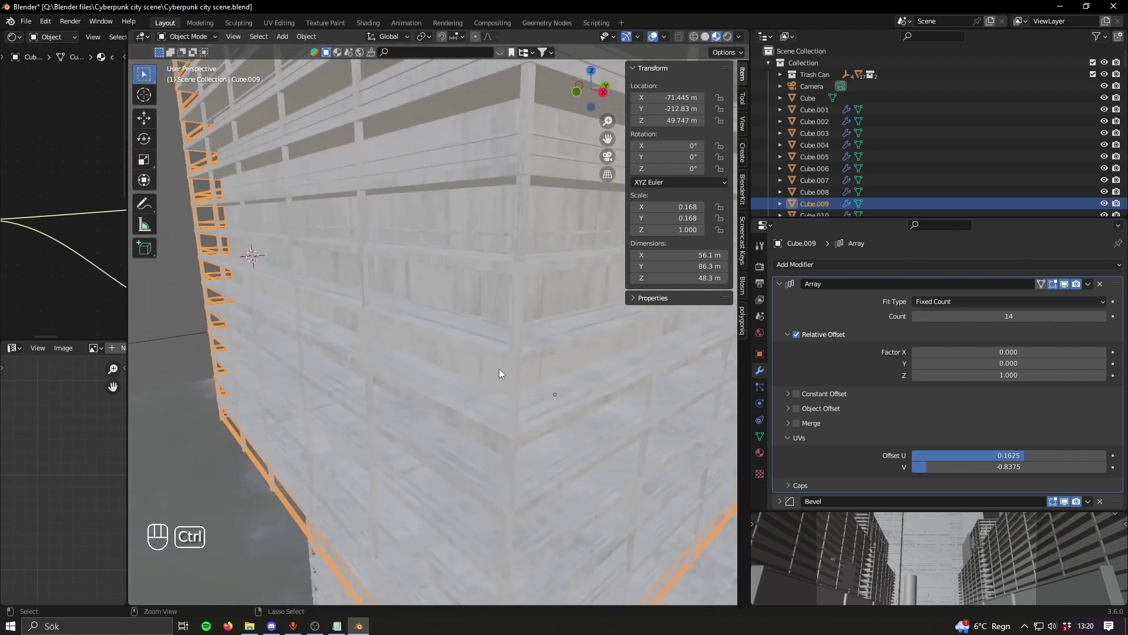
{"action": "middle_click_drag", "start_coordinate": [499, 373], "coordinate": [492, 249], "text": "ctrl"}
{"action": "middle_click_drag", "start_coordinate": [519, 298], "coordinate": [510, 330], "text": "shift"}
{"action": "scroll", "coordinate": [510, 330], "scroll_direction": "down", "scroll_amount": 12}
{"action": "middle_click_drag", "start_coordinate": [418, 388], "coordinate": [426, 399]}
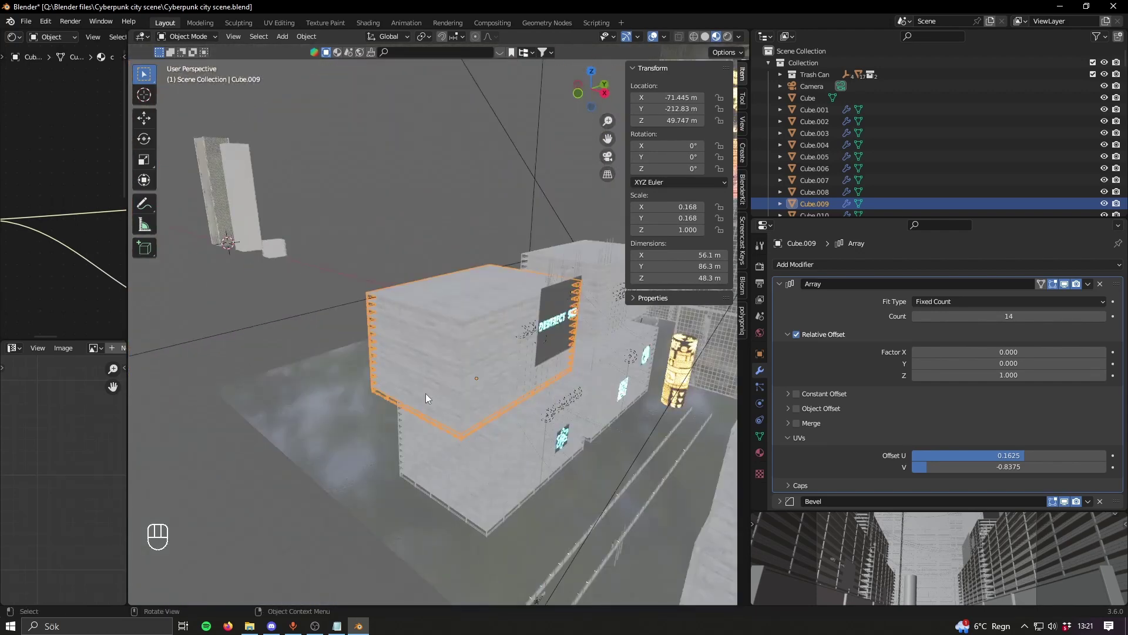
{"action": "scroll", "coordinate": [496, 386], "scroll_direction": "up", "scroll_amount": 10}
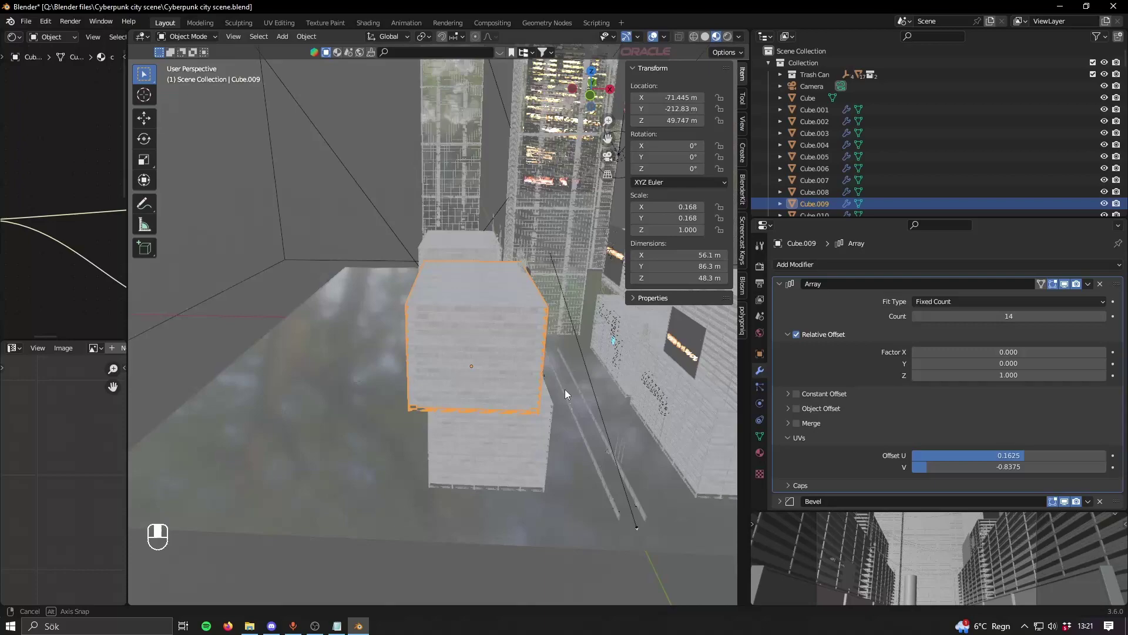
{"action": "scroll", "coordinate": [493, 337], "scroll_direction": "down", "scroll_amount": 10}
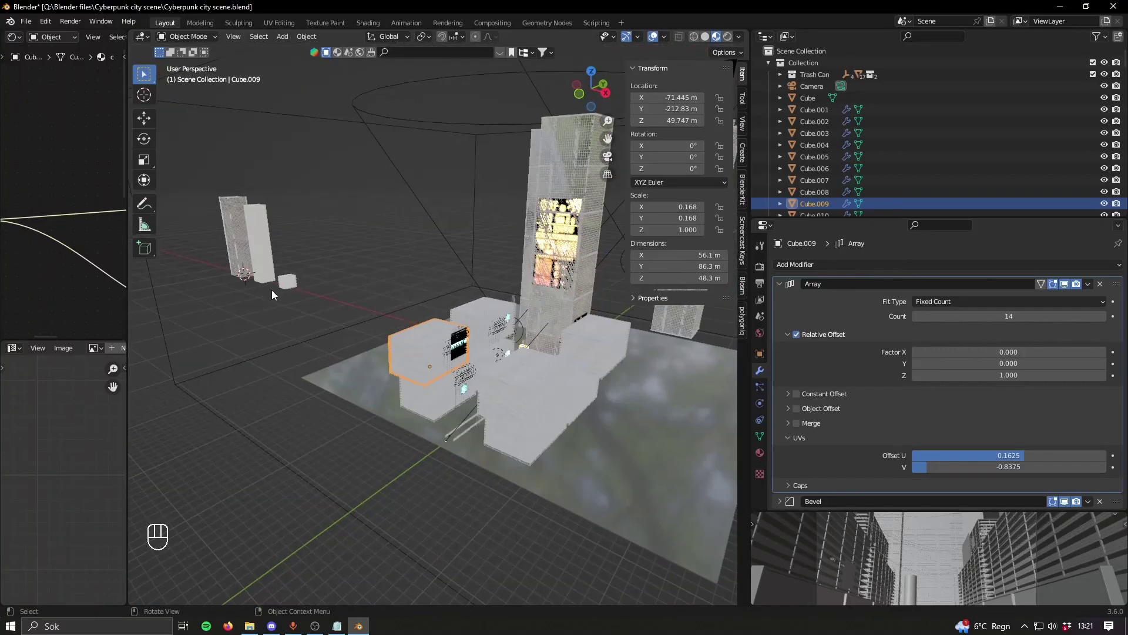
Step: Switch to solid shading, view the city through the scene camera and save the file
{"action": "key", "text": "z"}
{"action": "left_click", "coordinate": [357, 289]}
{"action": "key", "text": "KP_0"}
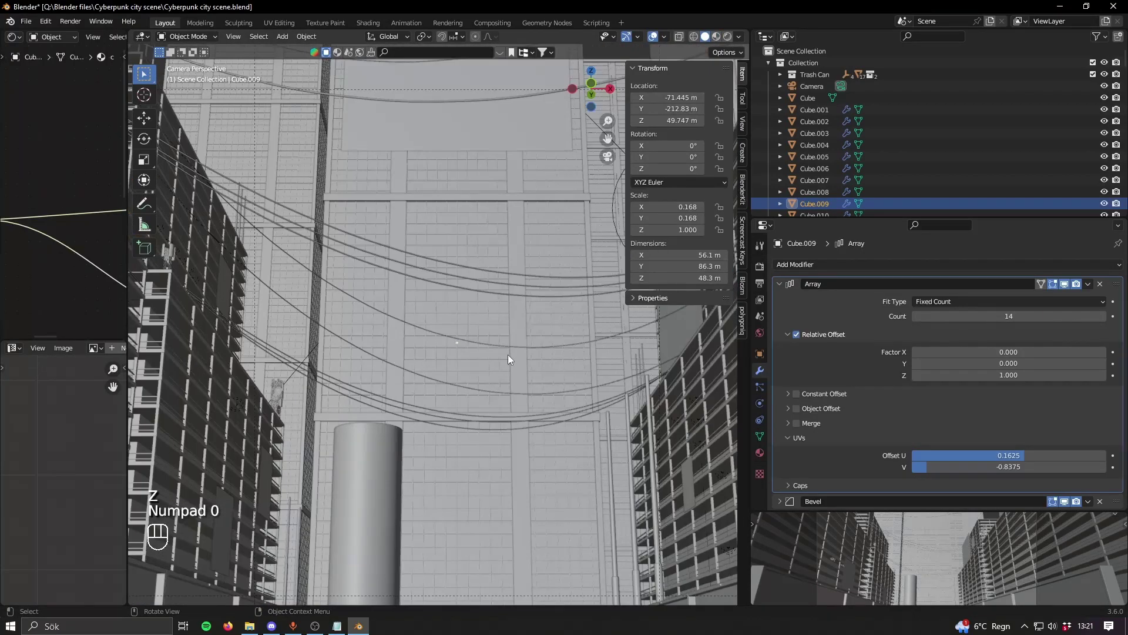
{"action": "key", "text": "ctrl+s"}
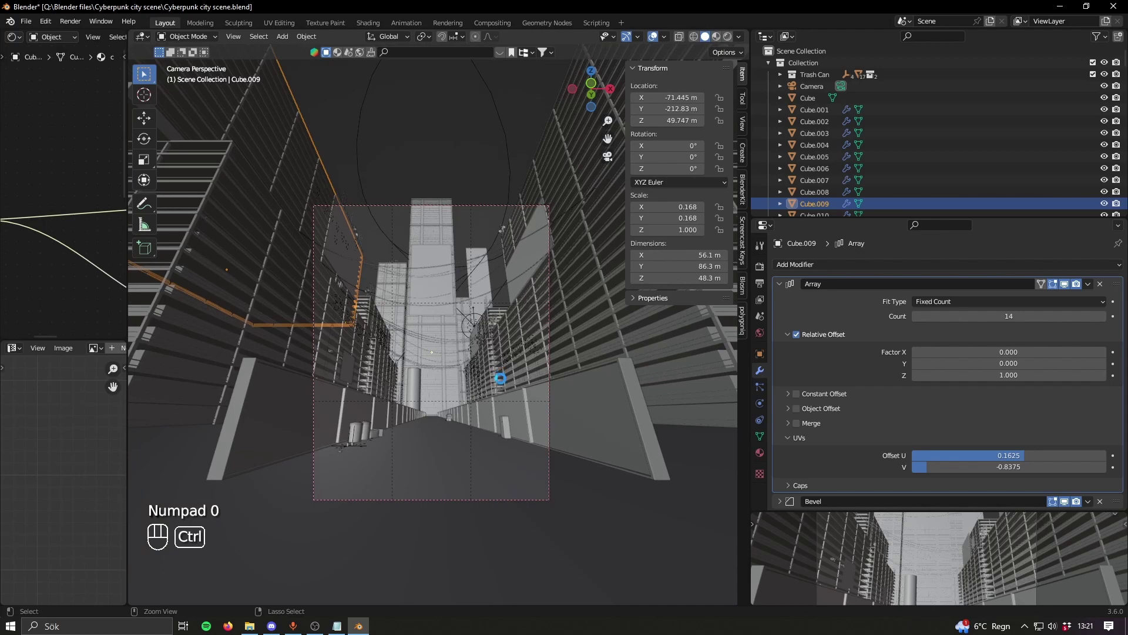
{"action": "scroll", "coordinate": [520, 389], "scroll_direction": "up", "scroll_amount": 3}
{"action": "scroll", "coordinate": [477, 354], "scroll_direction": "down", "scroll_amount": 2}
{"action": "middle_click_drag", "start_coordinate": [517, 387], "coordinate": [484, 356], "text": "shift"}
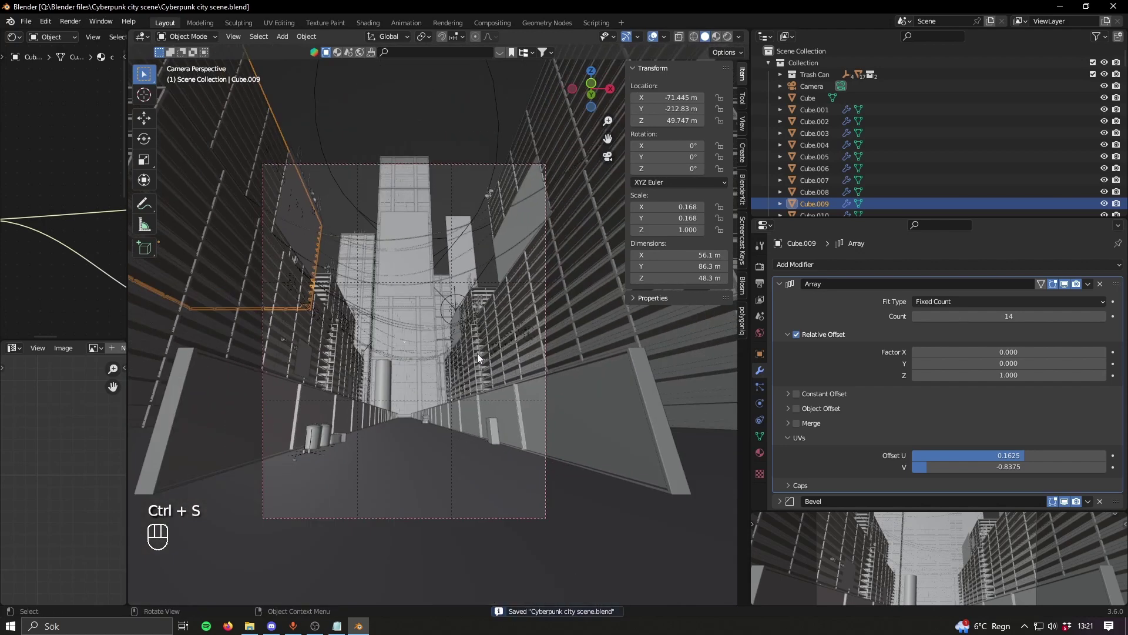
Step: Deselect Cube.009, select the scene camera and save Cyberpunk city scene.blend
{"action": "left_click", "coordinate": [425, 119]}
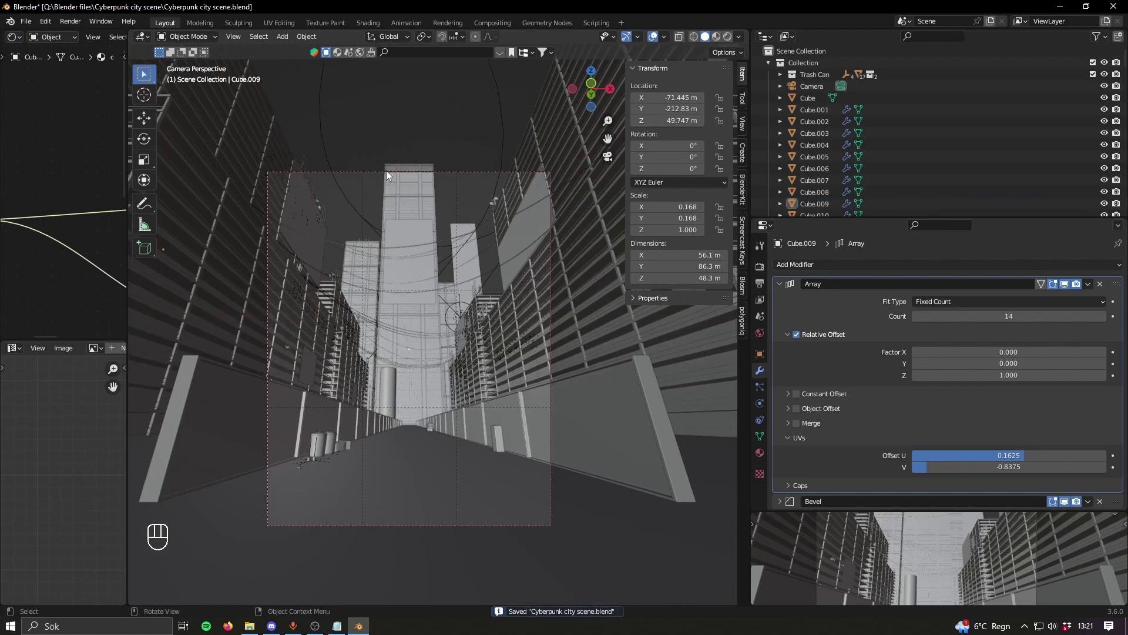
{"action": "left_click", "coordinate": [371, 172]}
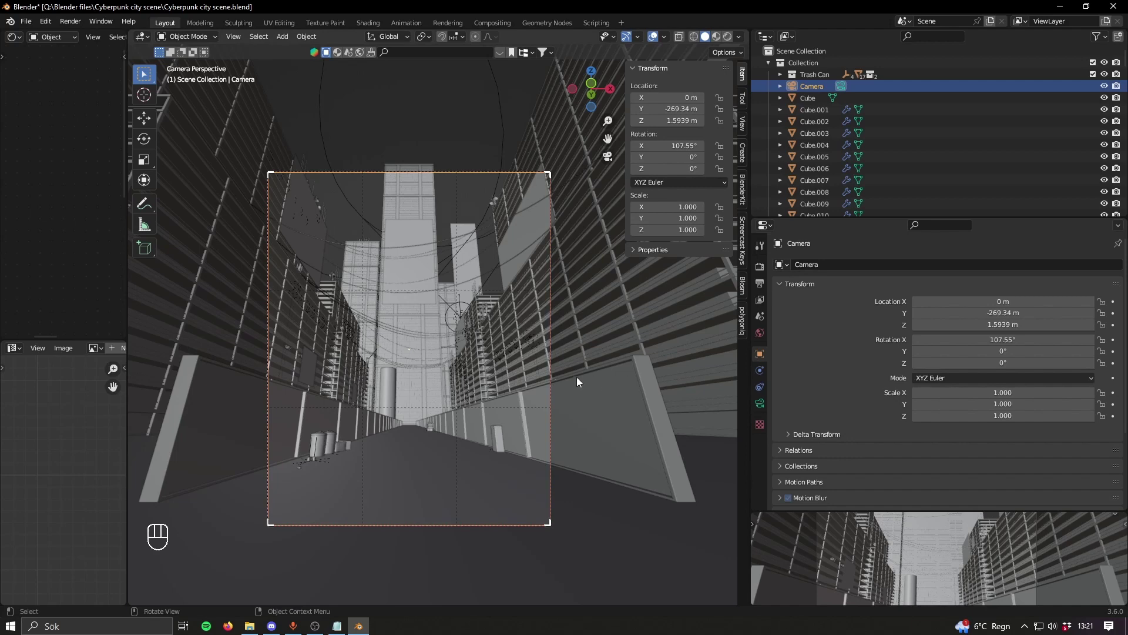
{"action": "mouse_move", "coordinate": [503, 381]}
{"action": "middle_mouse_down", "text": "shift"}
{"action": "mouse_move", "coordinate": [489, 366]}
{"action": "mouse_move", "coordinate": [505, 368]}
{"action": "middle_mouse_up", "text": "shift"}
{"action": "scroll", "coordinate": [489, 365], "scroll_direction": "up", "scroll_amount": 2}
{"action": "scroll", "coordinate": [495, 373], "scroll_direction": "down", "scroll_amount": 2}
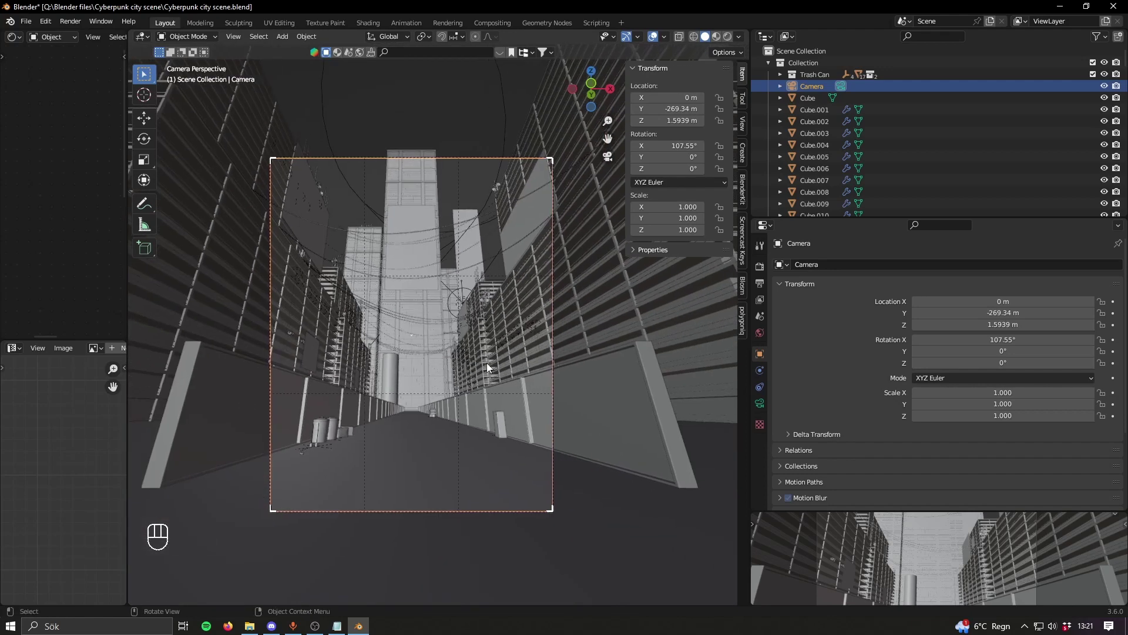
{"action": "key", "text": "ctrl+s"}
{"action": "key", "text": "ctrl+s"}
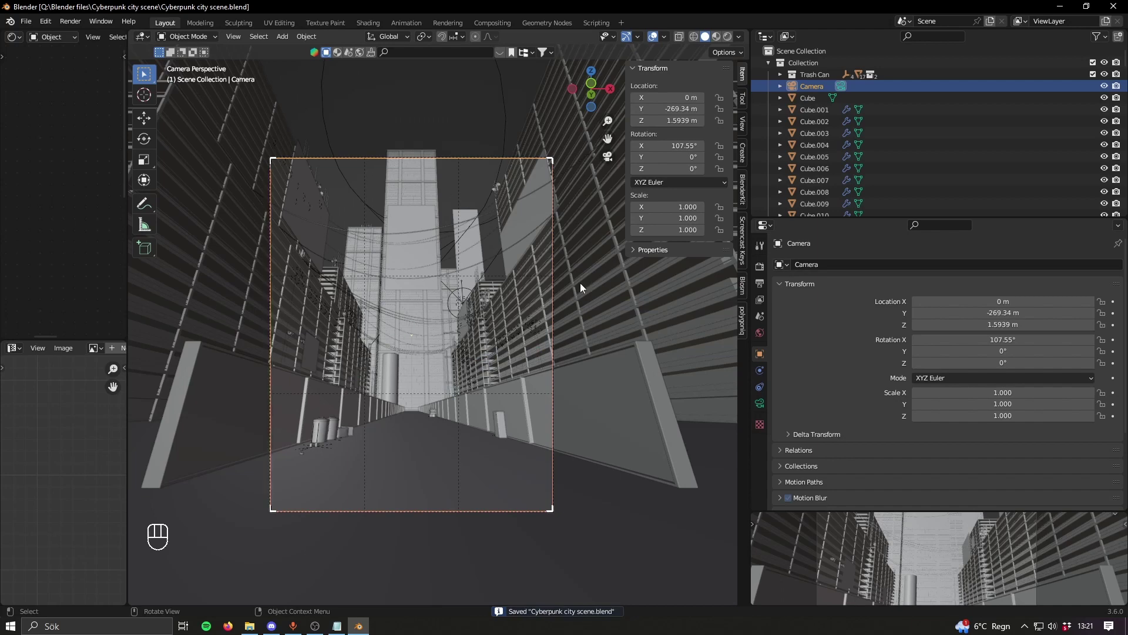
Step: Examine the composition in the camera frame, looking at the side buildings, the hanging cables and the tall towers at the street's end
{"action": "middle_click_drag", "start_coordinate": [481, 364], "coordinate": [494, 350], "text": "shift"}
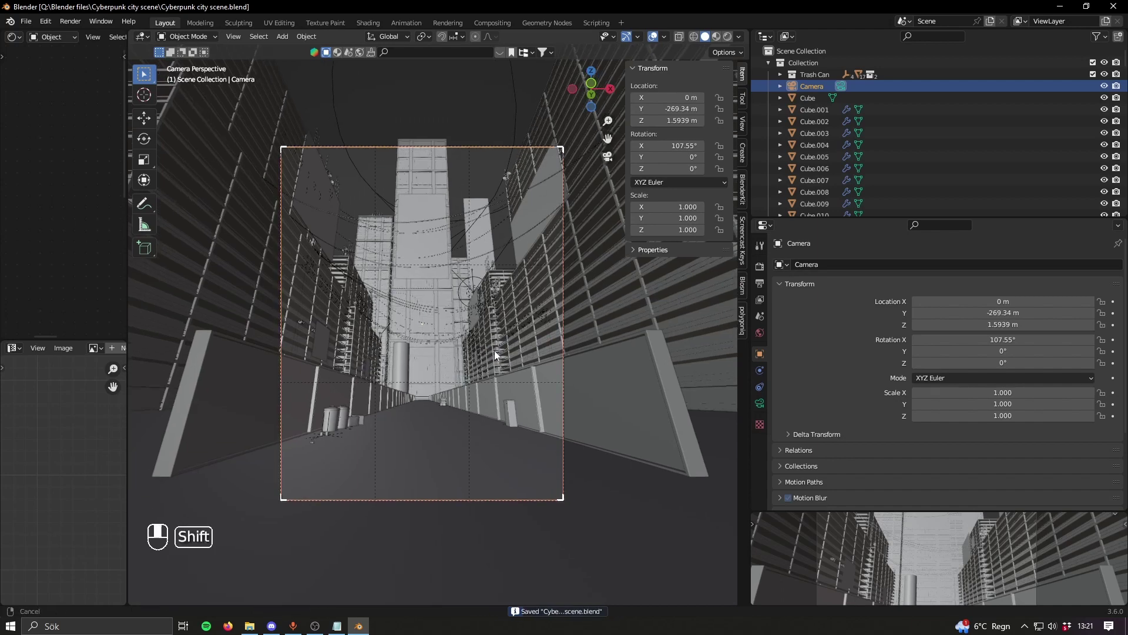
{"action": "scroll", "coordinate": [501, 387], "scroll_direction": "up", "scroll_amount": 1}
{"action": "middle_click_drag", "start_coordinate": [425, 305], "coordinate": [458, 364], "text": "shift"}
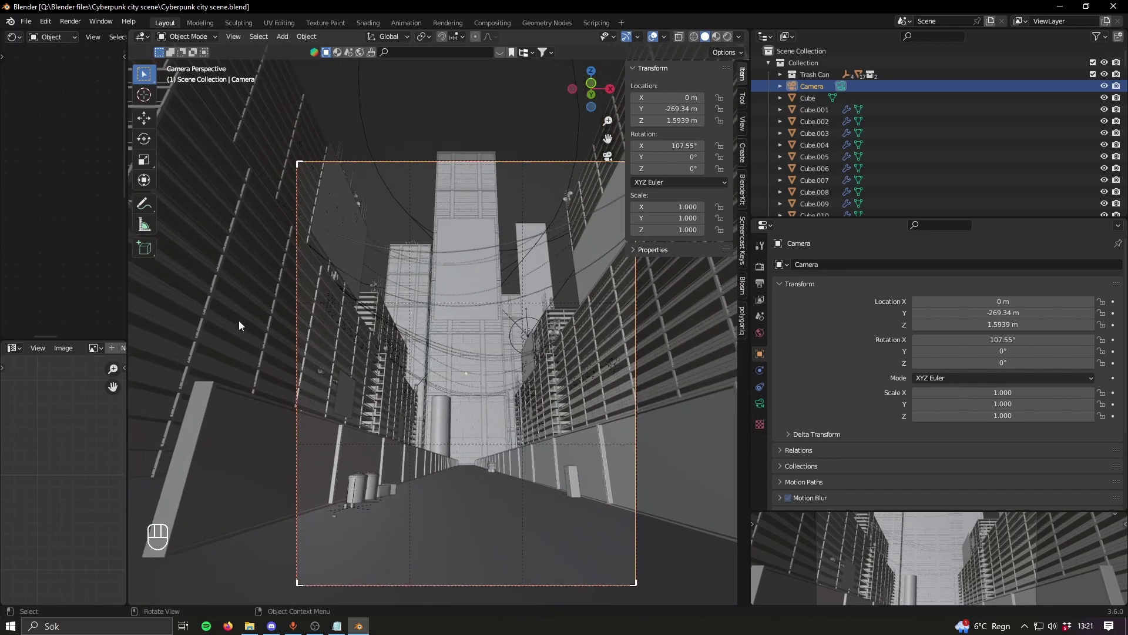
{"action": "middle_click_drag", "start_coordinate": [592, 349], "coordinate": [506, 369], "text": "shift"}
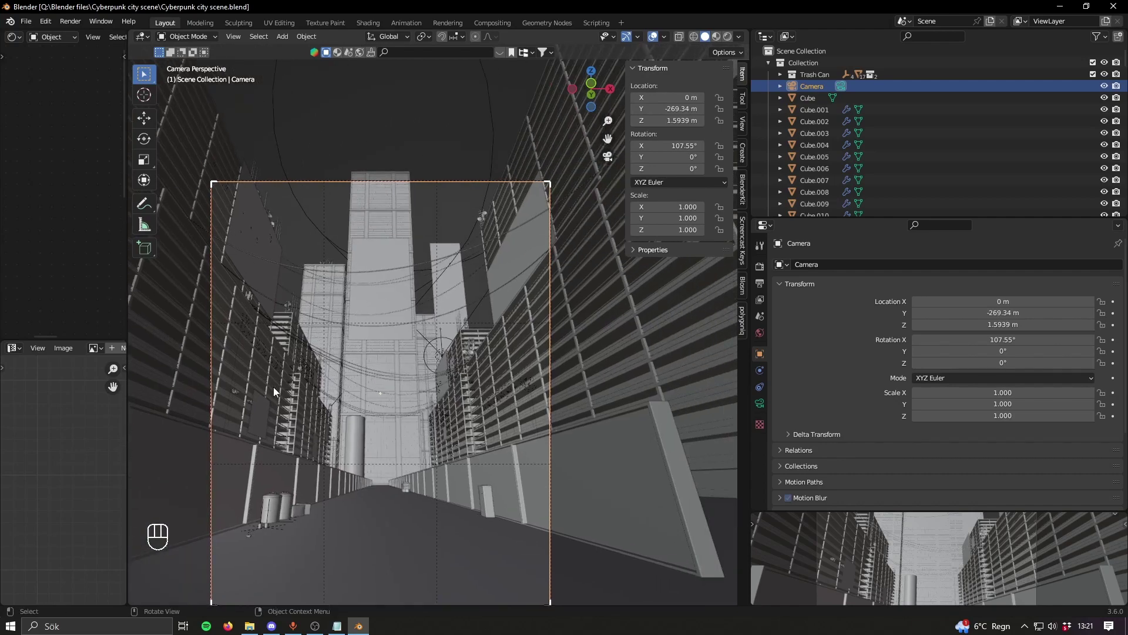
{"action": "middle_click_drag", "start_coordinate": [432, 308], "coordinate": [454, 310], "text": "shift"}
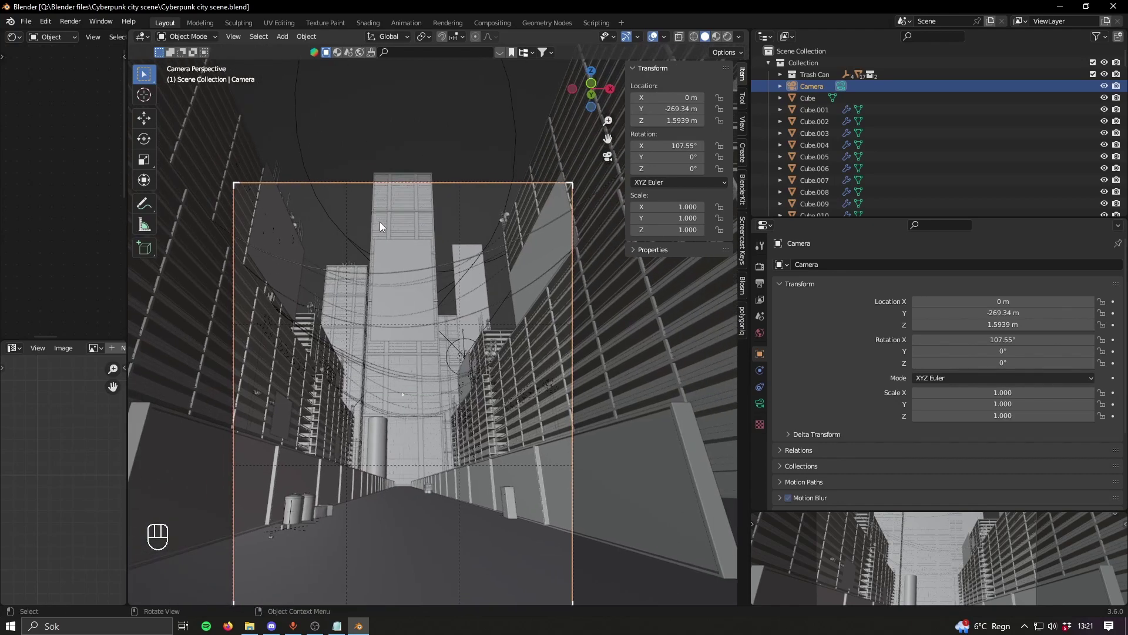
{"action": "scroll", "coordinate": [406, 413], "scroll_direction": "up", "scroll_amount": 3}
{"action": "middle_click_drag", "start_coordinate": [430, 225], "coordinate": [478, 382], "text": "shift"}
{"action": "scroll", "coordinate": [482, 414], "scroll_direction": "up", "scroll_amount": 5}
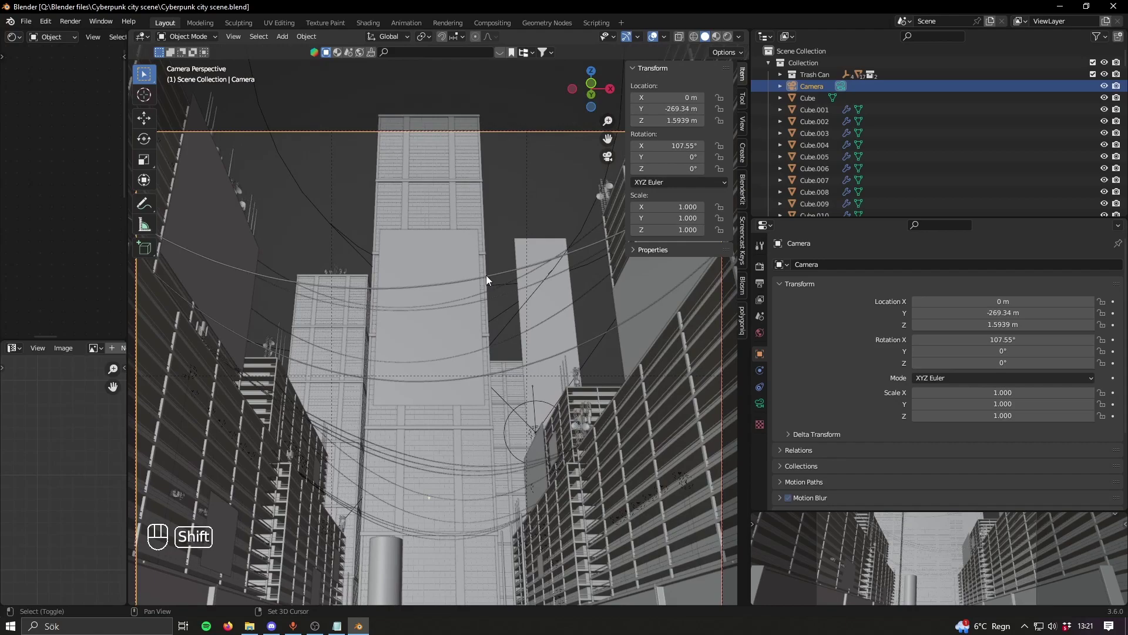
{"action": "scroll", "coordinate": [480, 411], "scroll_direction": "down", "scroll_amount": 10}
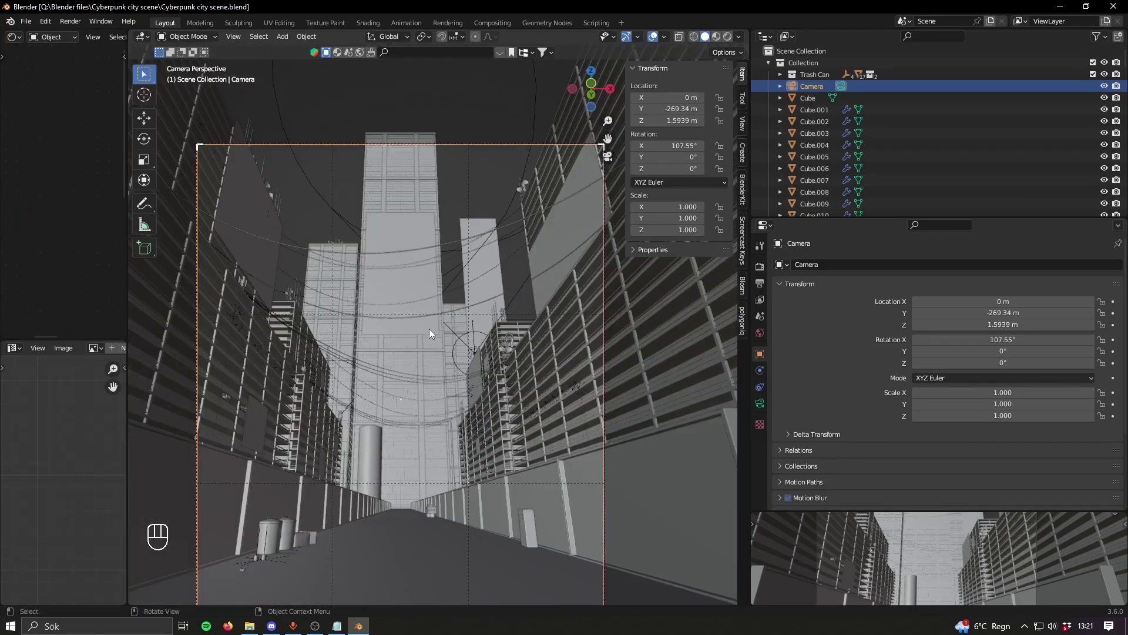
Step: Check the street and towers in the camera view once more and save the city scene file
{"action": "key", "text": "ctrl+s"}
{"action": "scroll", "coordinate": [452, 320], "scroll_direction": "up", "scroll_amount": 5}
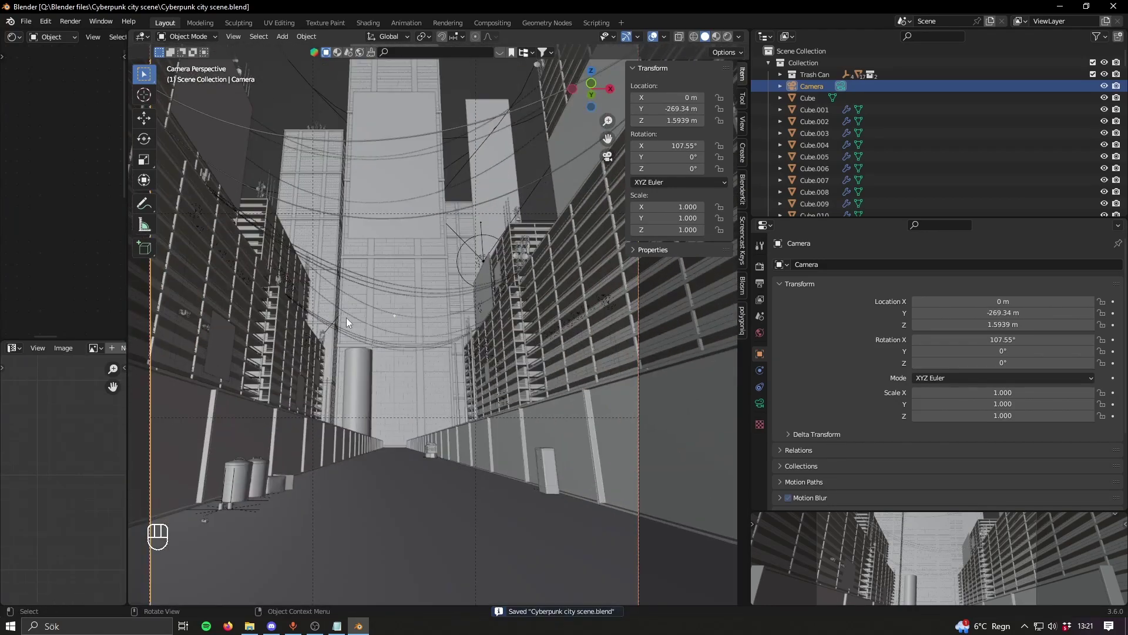
{"action": "scroll", "coordinate": [515, 311], "scroll_direction": "down", "scroll_amount": 3}
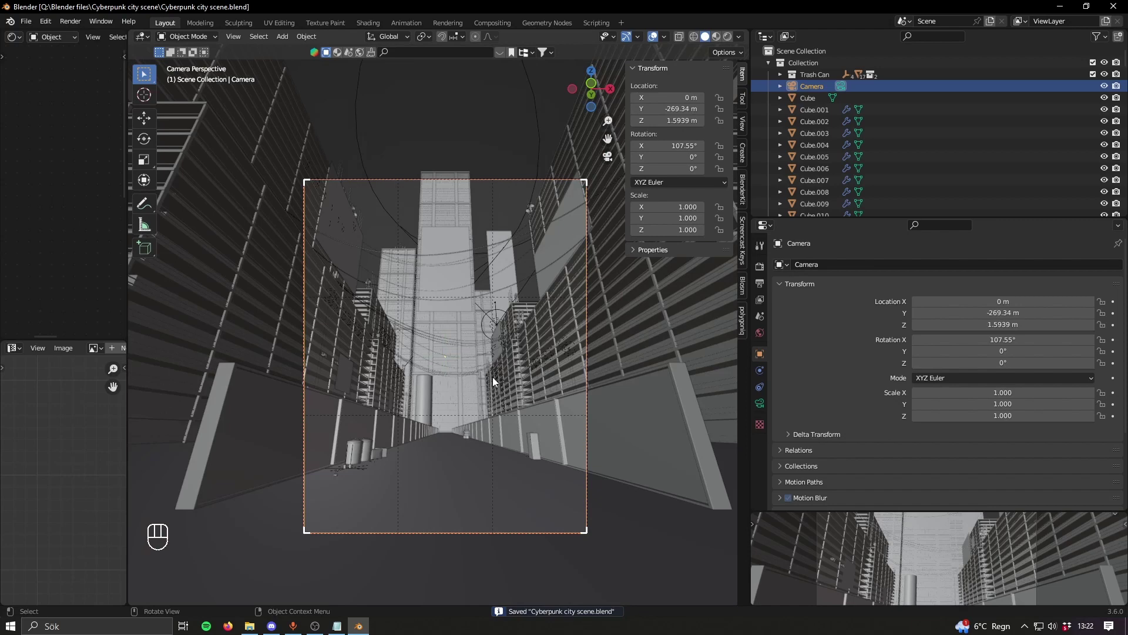
{"action": "middle_click_drag", "start_coordinate": [475, 343], "coordinate": [432, 329], "text": "shift"}
{"action": "scroll", "coordinate": [432, 327], "scroll_direction": "up", "scroll_amount": 1}
{"action": "key", "text": "ctrl+s"}
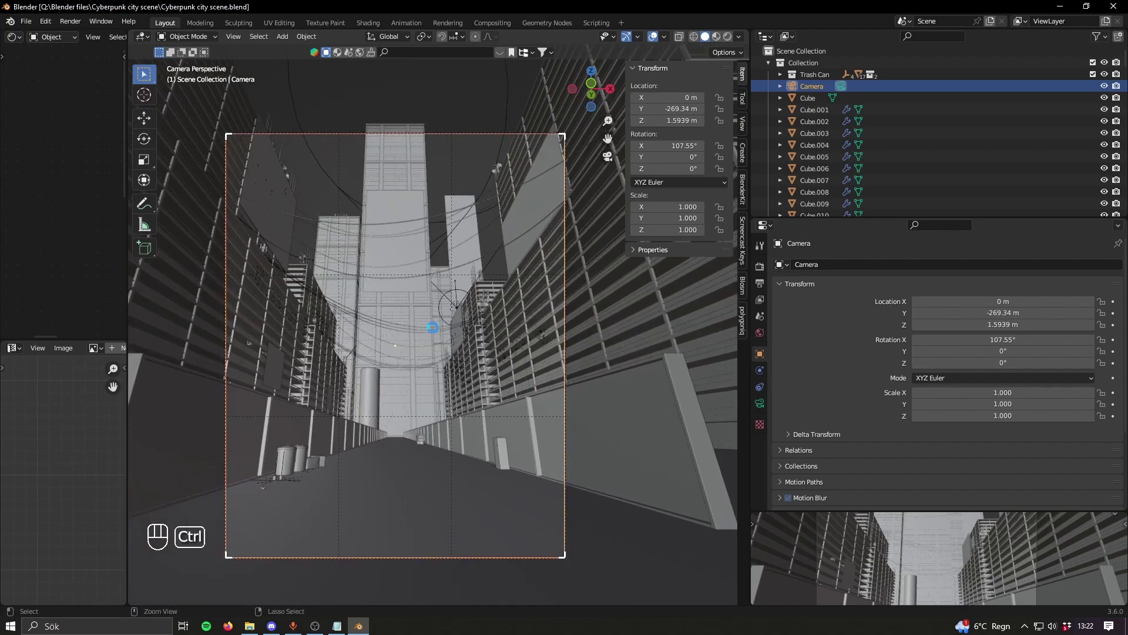
{"action": "key", "text": "ctrl+s"}
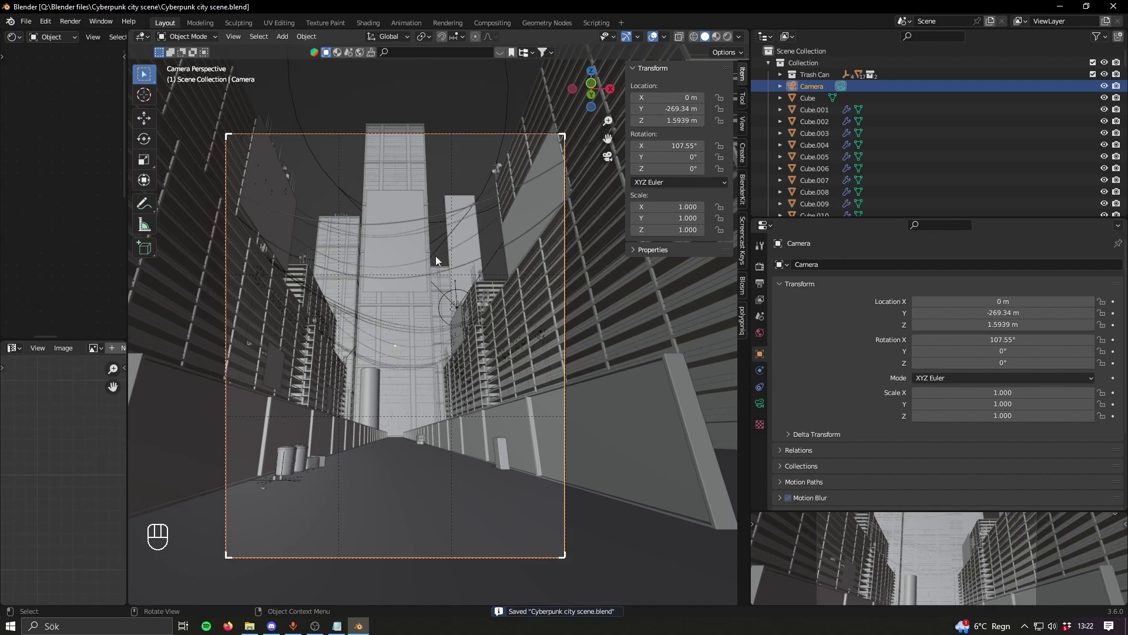
{"action": "key", "text": "ctrl"}
{"action": "key", "text": "ctrl+s"}
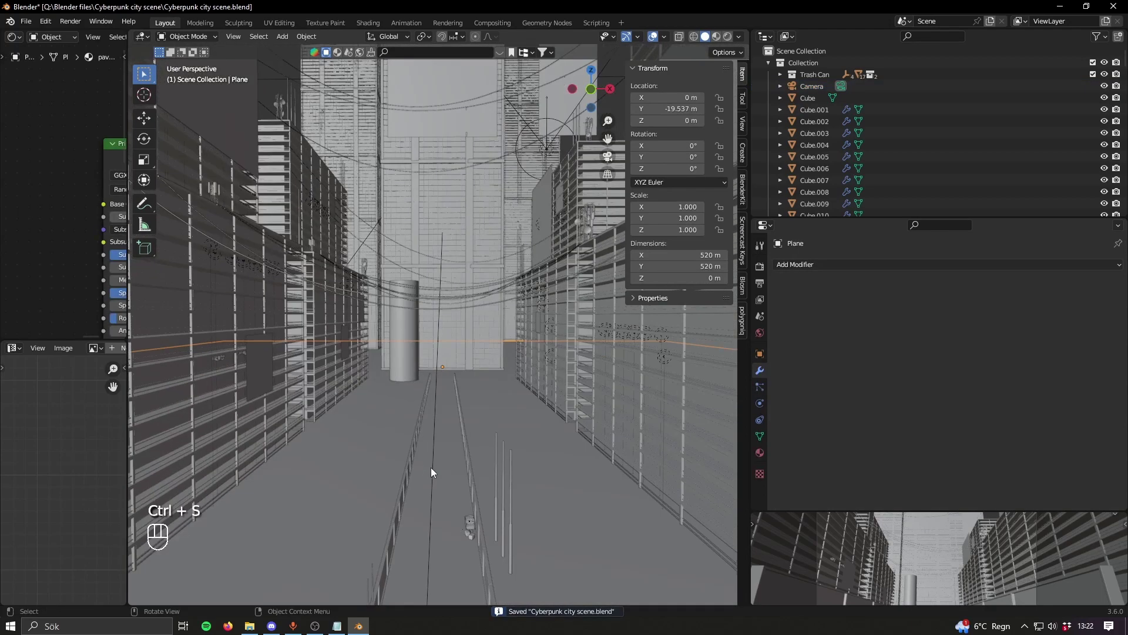
Step: Isolate the ground plane in local view, save the file and display the plane in Material Preview shading
{"action": "key", "text": "KP_Divide"}
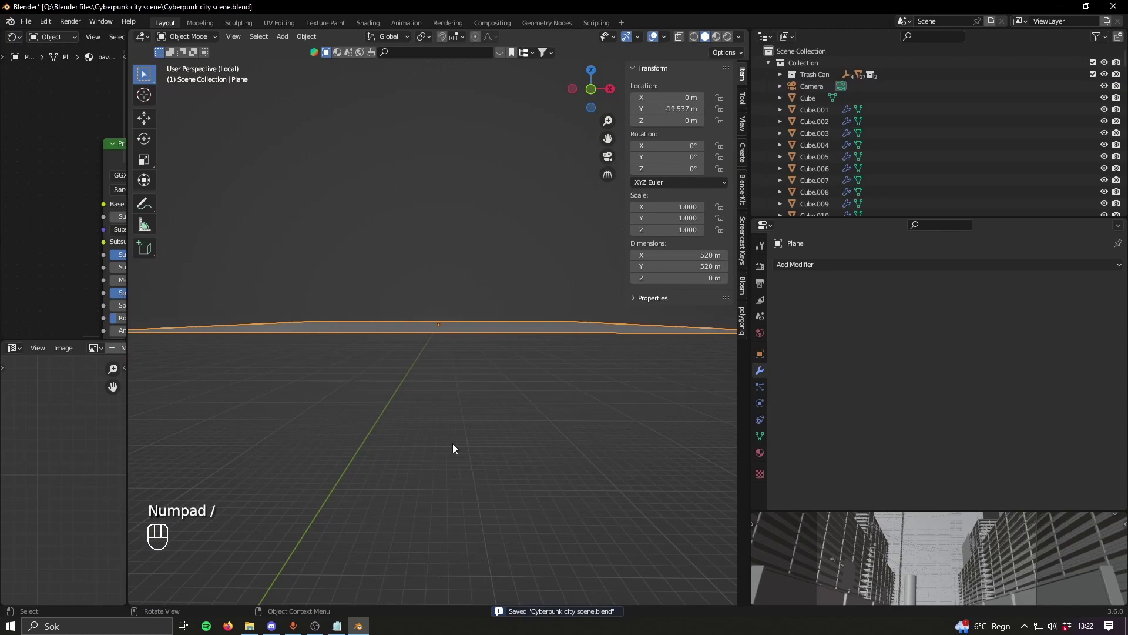
{"action": "middle_click_drag", "start_coordinate": [505, 383], "coordinate": [495, 433]}
{"action": "scroll", "coordinate": [494, 433], "scroll_direction": "up", "scroll_amount": 4}
{"action": "key", "text": "ctrl+s"}
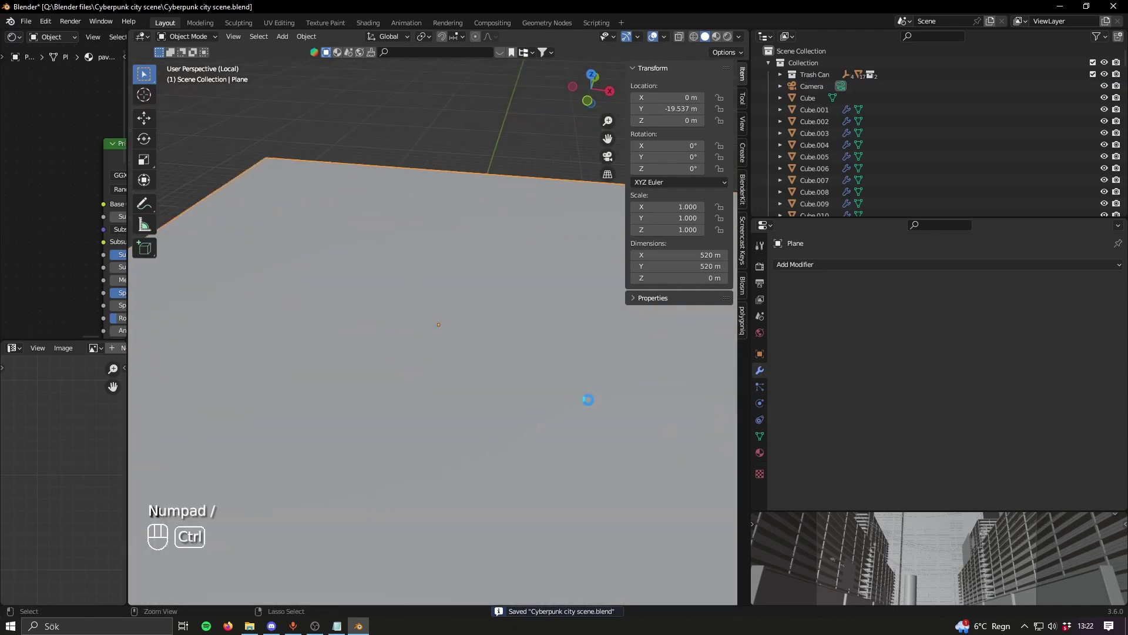
{"action": "key", "text": "ctrl+s"}
{"action": "middle_click_drag", "start_coordinate": [589, 403], "coordinate": [349, 391]}
{"action": "key", "text": "z"}
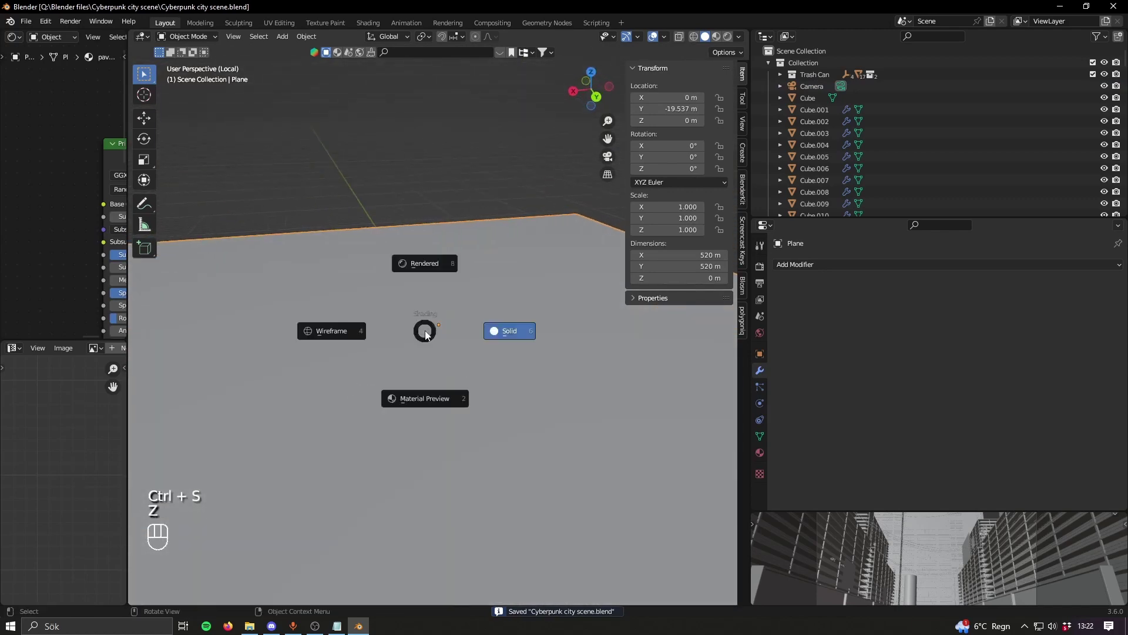
{"action": "left_click", "coordinate": [419, 397]}
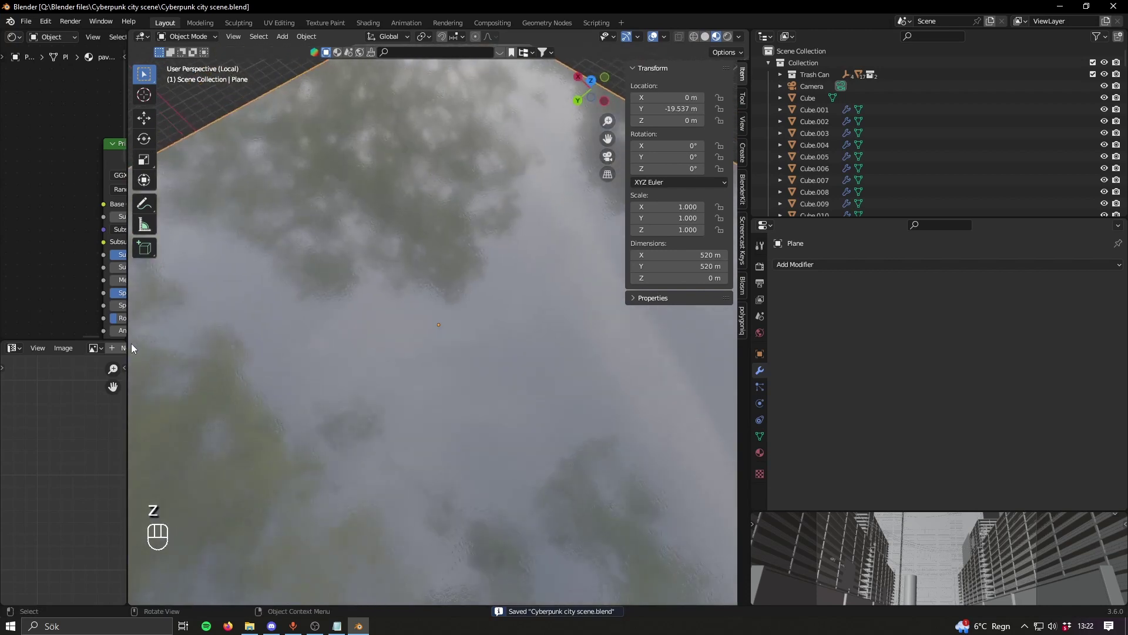
Step: Enlarge the shader editor and inspect the pavement material's Base Color, noise and asphalt_01_disp_4k.png texture nodes
{"action": "left_click_drag", "start_coordinate": [130, 330], "coordinate": [437, 331]}
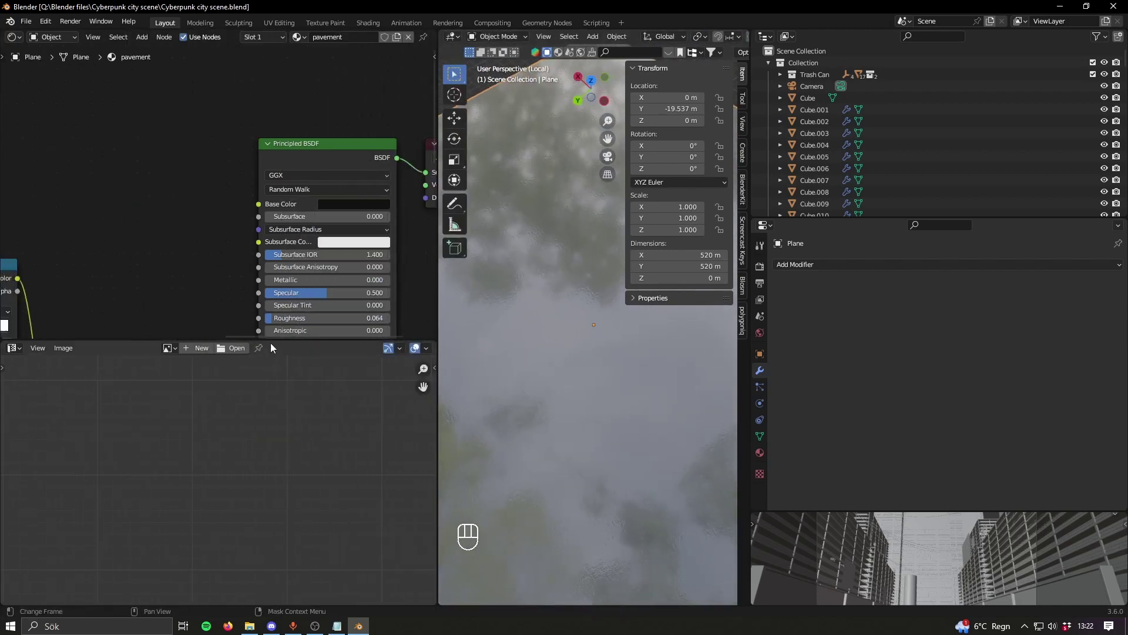
{"action": "left_click_drag", "start_coordinate": [271, 341], "coordinate": [305, 526]}
{"action": "left_click", "coordinate": [348, 298]}
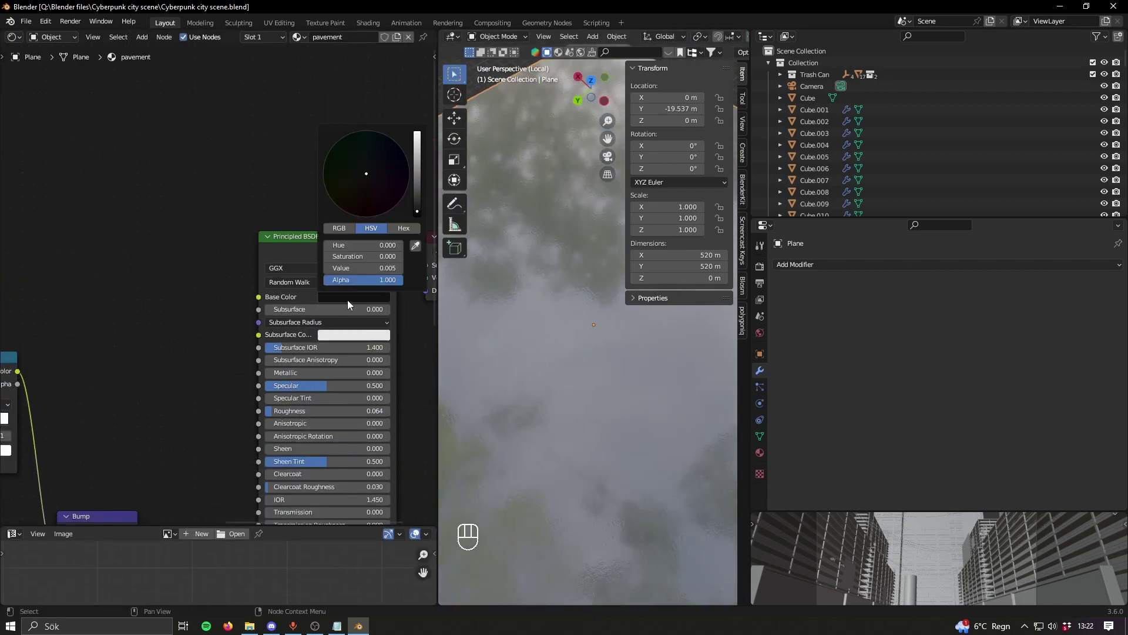
{"action": "middle_click_drag", "start_coordinate": [208, 316], "coordinate": [257, 187]}
{"action": "scroll", "coordinate": [253, 197], "scroll_direction": "down", "scroll_amount": 8}
{"action": "middle_click_drag", "start_coordinate": [161, 350], "coordinate": [433, 379]}
{"action": "scroll", "coordinate": [354, 361], "scroll_direction": "up", "scroll_amount": 10}
{"action": "scroll", "coordinate": [354, 361], "scroll_direction": "up", "scroll_amount": 2}
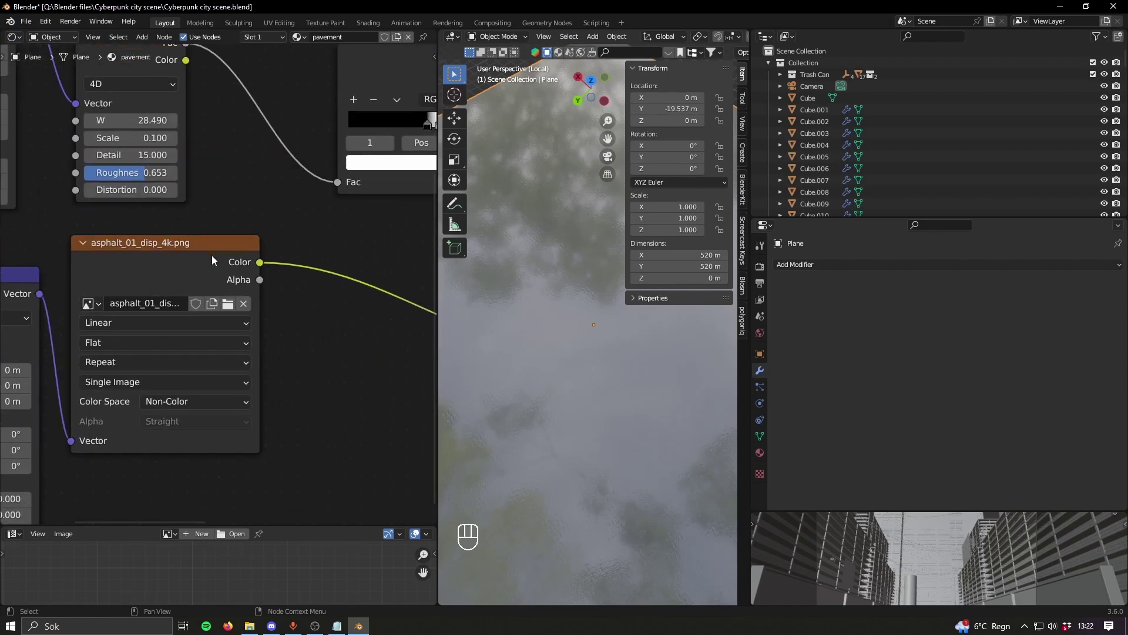
Step: Preview the asphalt_01_disp_4k.png texture on its own on the ground plane and view the surface from several angles
{"action": "left_click", "coordinate": [206, 246], "text": "ctrl+shift"}
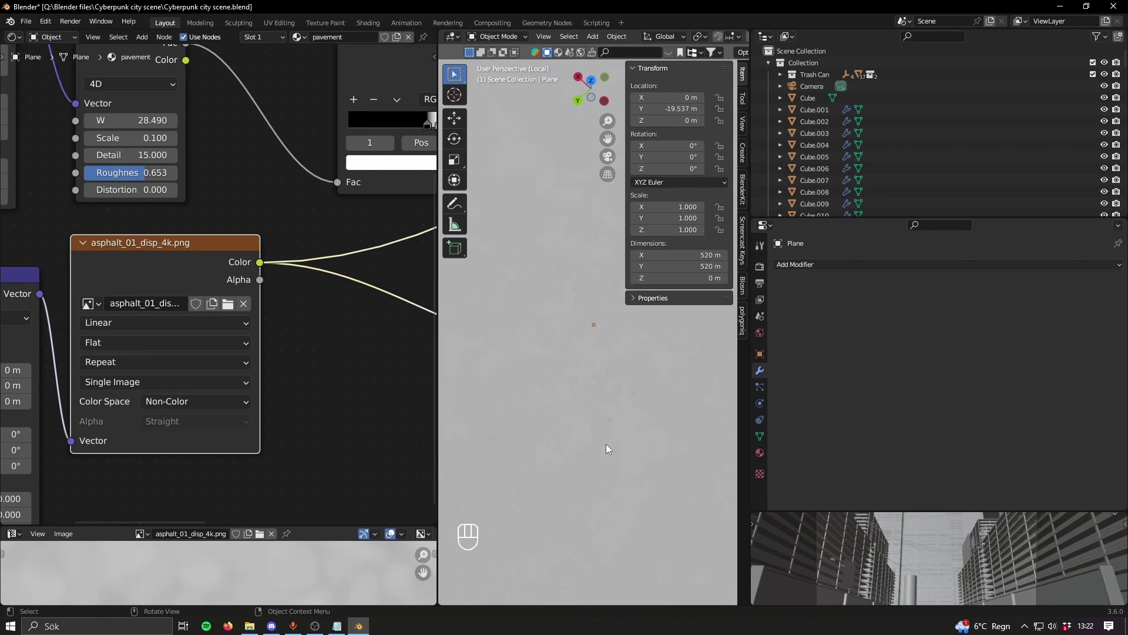
{"action": "middle_click_drag", "start_coordinate": [634, 415], "coordinate": [789, 384]}
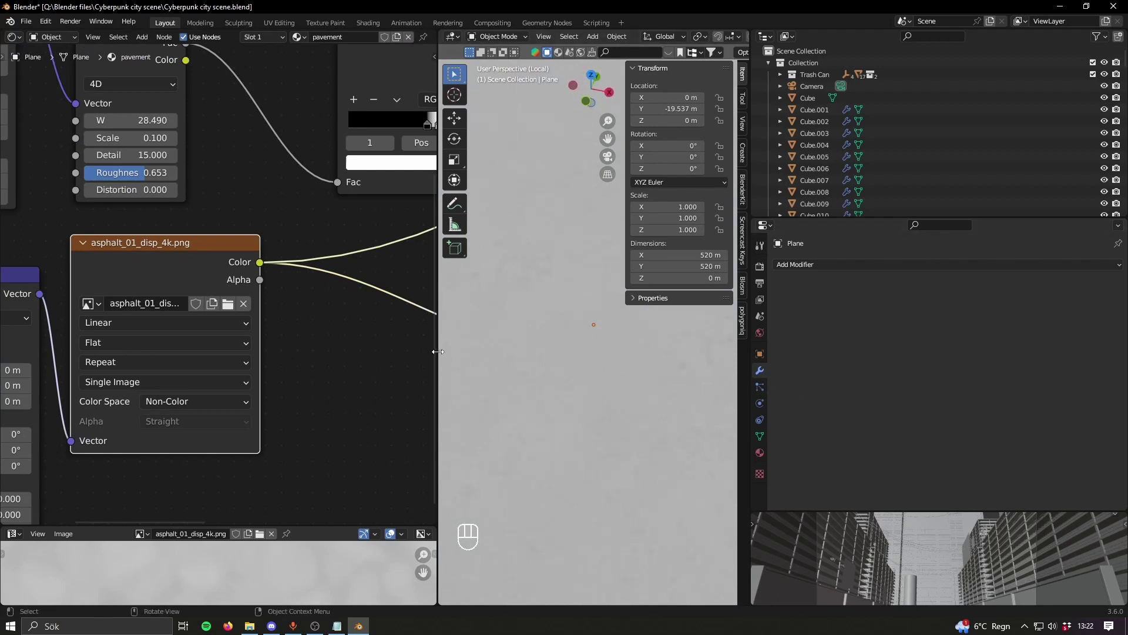
{"action": "left_click_drag", "start_coordinate": [438, 351], "coordinate": [106, 364]}
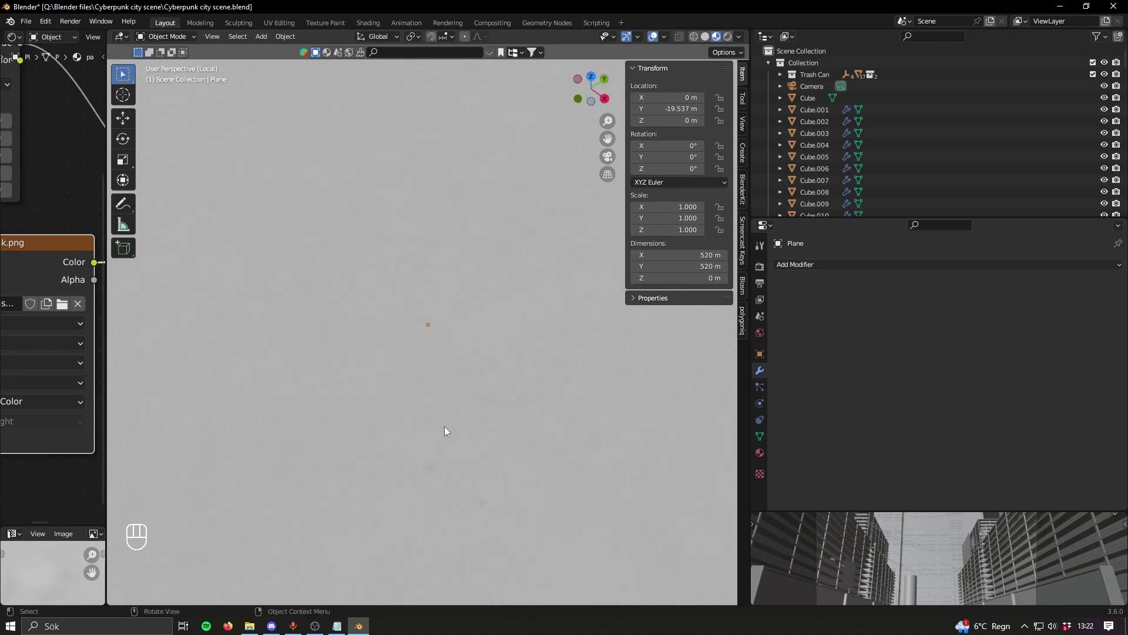
{"action": "middle_click_drag", "start_coordinate": [447, 432], "coordinate": [392, 260]}
{"action": "middle_click_drag", "start_coordinate": [388, 302], "coordinate": [369, 339]}
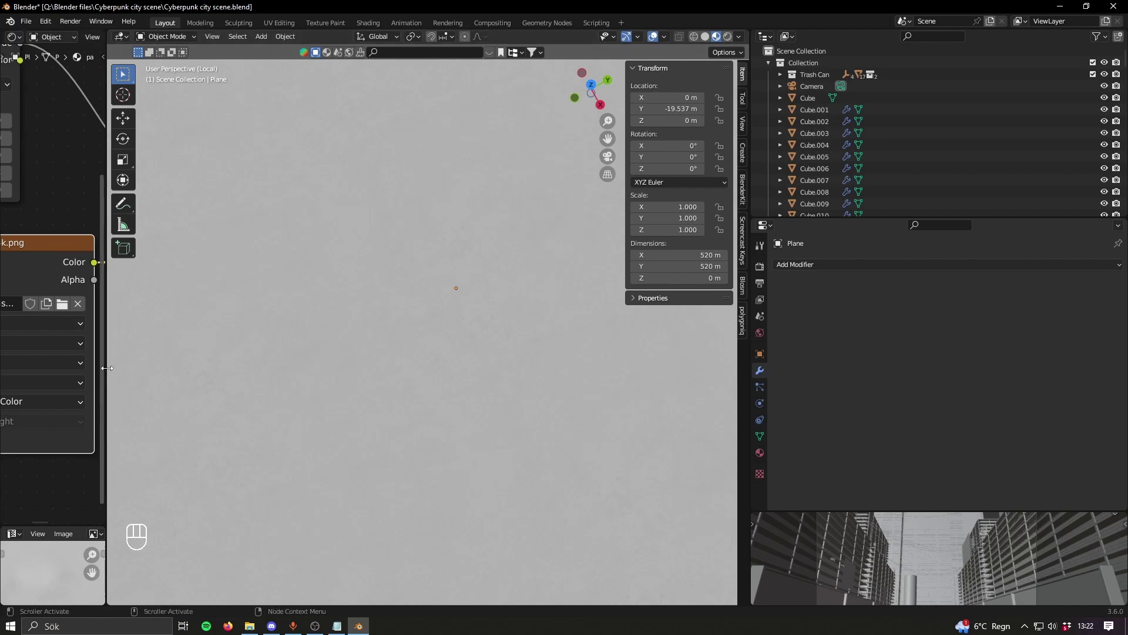
Step: Widen the shader editor again and look through the whole pavement node tree to see how its textures are connected
{"action": "left_click_drag", "start_coordinate": [107, 367], "coordinate": [311, 365]}
{"action": "scroll", "coordinate": [252, 356], "scroll_direction": "down", "scroll_amount": 9}
{"action": "middle_click_drag", "start_coordinate": [252, 356], "coordinate": [82, 362]}
{"action": "scroll", "coordinate": [237, 235], "scroll_direction": "up", "scroll_amount": 8}
{"action": "scroll", "coordinate": [235, 233], "scroll_direction": "down", "scroll_amount": 9}
{"action": "middle_click_drag", "start_coordinate": [234, 231], "coordinate": [206, 335]}
{"action": "scroll", "coordinate": [82, 291], "scroll_direction": "up", "scroll_amount": 6}
{"action": "scroll", "coordinate": [122, 306], "scroll_direction": "down", "scroll_amount": 2}
Step: Select the pavement material's Color Ramp node and widen the shader editor to show its connections
{"action": "middle_click_drag", "start_coordinate": [122, 307], "coordinate": [227, 386]}
{"action": "scroll", "coordinate": [227, 386], "scroll_direction": "down", "scroll_amount": 1}
{"action": "middle_click_drag", "start_coordinate": [125, 327], "coordinate": [171, 241]}
{"action": "left_click", "coordinate": [172, 241]}
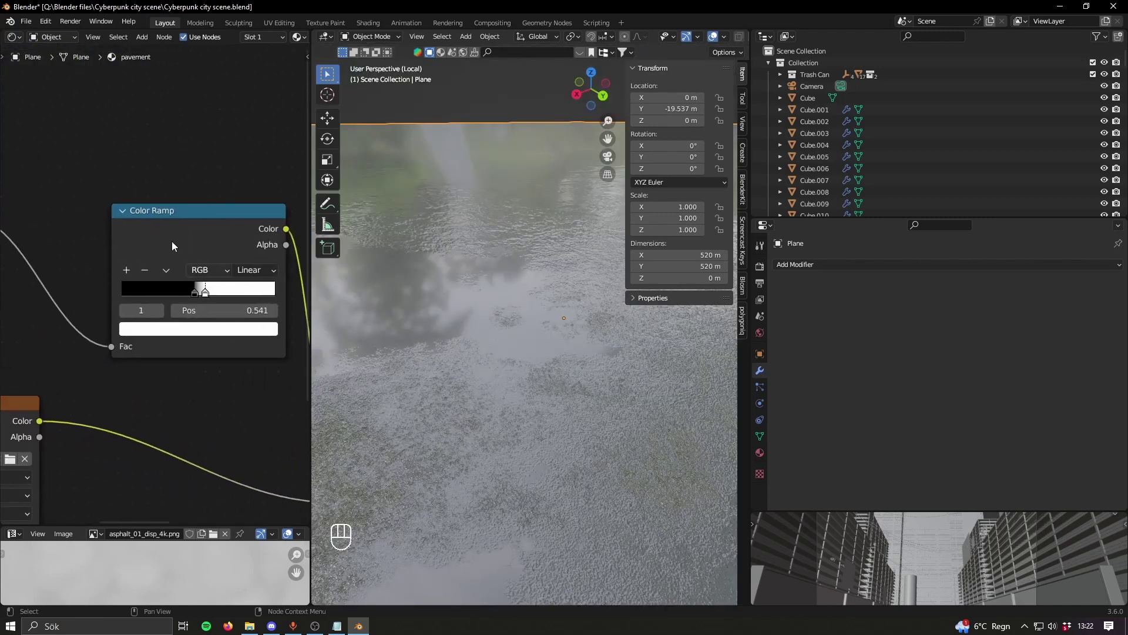
{"action": "left_click_drag", "start_coordinate": [315, 288], "coordinate": [367, 288]}
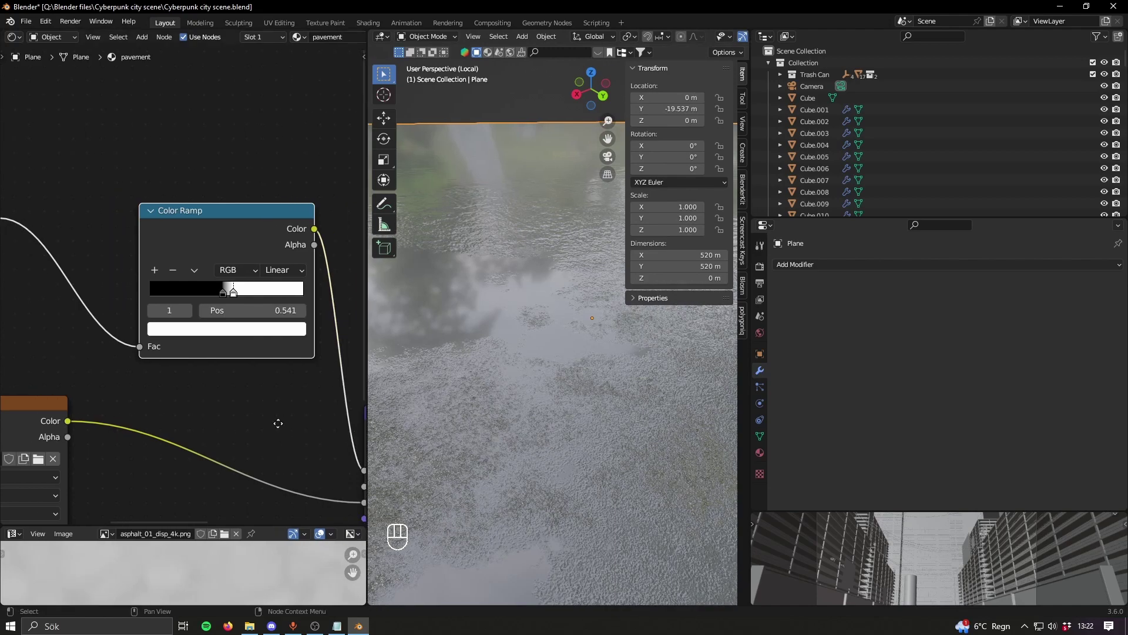
Step: Examine the Color Ramp driving the pavement's Bump strength, try a different ramp setting, and undo it
{"action": "middle_click_drag", "start_coordinate": [283, 429], "coordinate": [136, 348]}
{"action": "mouse_move", "coordinate": [17, 306]}
{"action": "middle_mouse_down"}
{"action": "mouse_move", "coordinate": [234, 370]}
{"action": "mouse_move", "coordinate": [21, 286]}
{"action": "middle_mouse_up"}
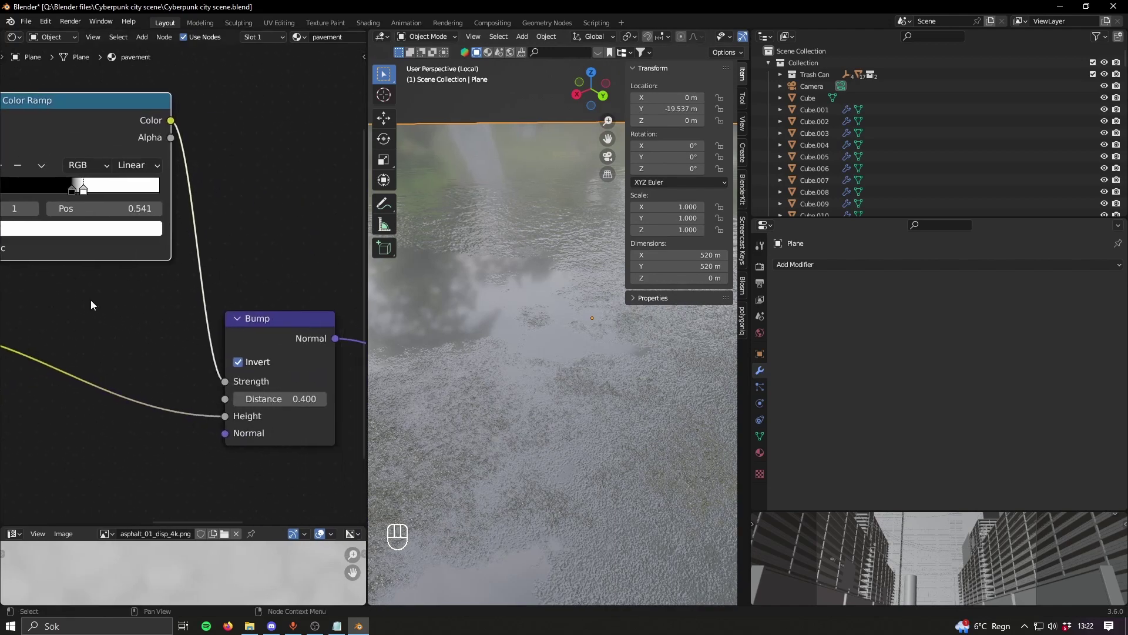
{"action": "middle_click_drag", "start_coordinate": [90, 299], "coordinate": [54, 337]}
{"action": "scroll", "coordinate": [59, 335], "scroll_direction": "up", "scroll_amount": 1}
{"action": "middle_click_drag", "start_coordinate": [528, 372], "coordinate": [495, 371]}
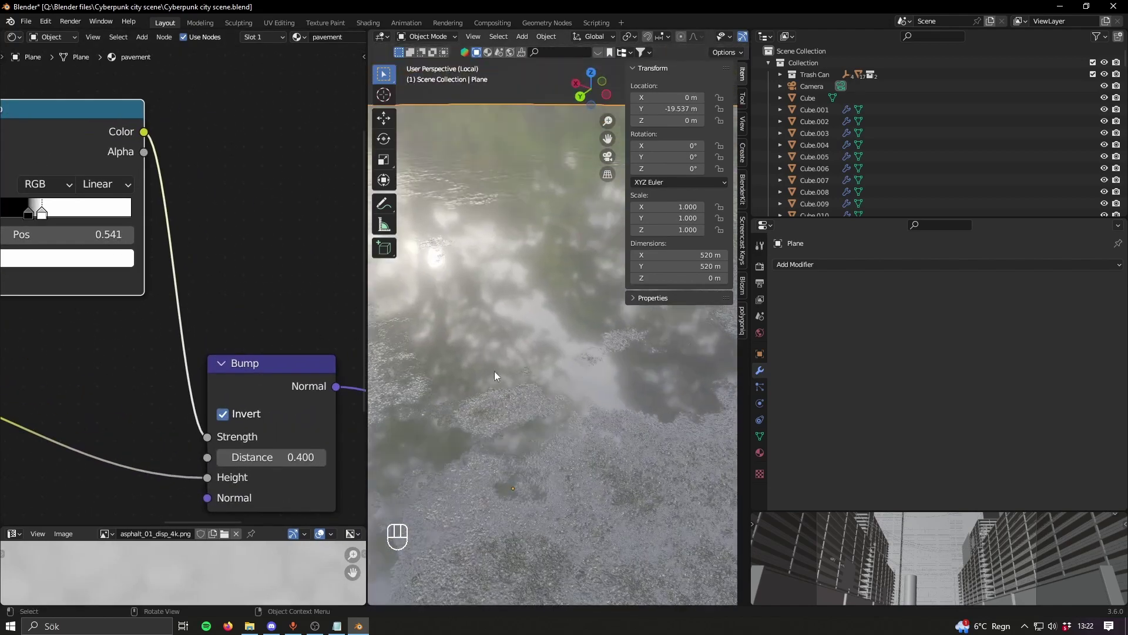
{"action": "mouse_move", "coordinate": [51, 229]}
{"action": "left_mouse_down"}
{"action": "mouse_move", "coordinate": [84, 232]}
{"action": "mouse_move", "coordinate": [27, 242]}
{"action": "mouse_move", "coordinate": [41, 243]}
{"action": "left_mouse_up"}
{"action": "key", "text": "ctrl+z"}
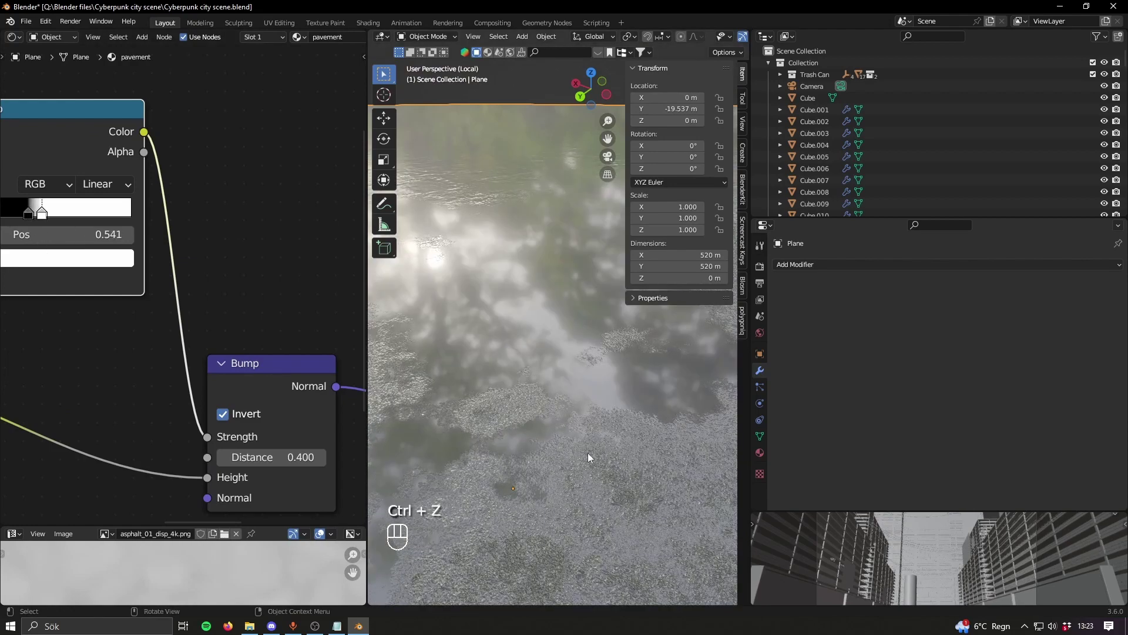
Step: Try a different Roughness on the pavement's Noise Texture, undo it, and view the ground surface from another angle
{"action": "middle_click_drag", "start_coordinate": [588, 453], "coordinate": [454, 402]}
{"action": "scroll", "coordinate": [176, 376], "scroll_direction": "up", "scroll_amount": 2}
{"action": "middle_click_drag", "start_coordinate": [106, 364], "coordinate": [274, 382]}
{"action": "scroll", "coordinate": [288, 347], "scroll_direction": "up", "scroll_amount": 3}
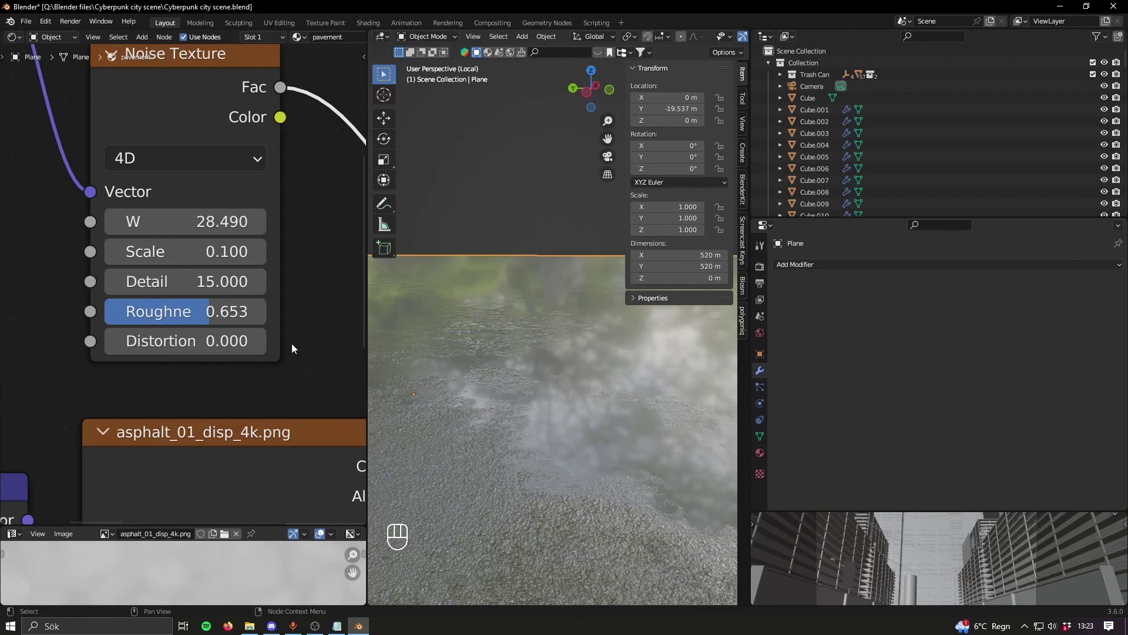
{"action": "scroll", "coordinate": [178, 388], "scroll_direction": "down", "scroll_amount": 2}
{"action": "middle_click_drag", "start_coordinate": [592, 435], "coordinate": [544, 461]}
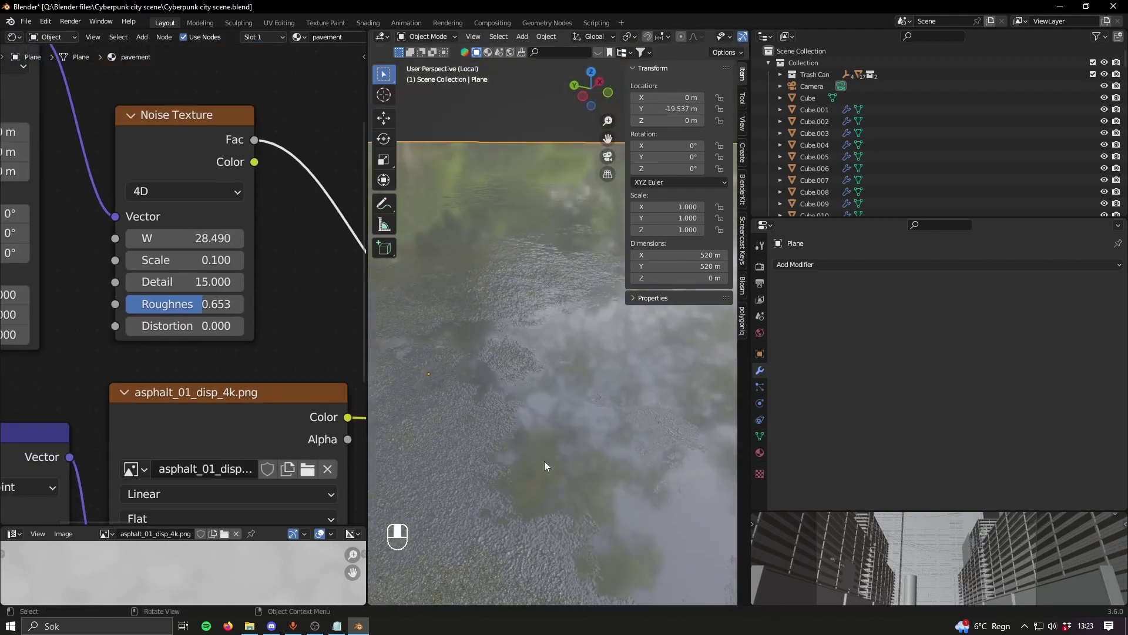
{"action": "scroll", "coordinate": [237, 358], "scroll_direction": "up", "scroll_amount": 2}
{"action": "mouse_move", "coordinate": [232, 312]}
{"action": "left_mouse_down"}
{"action": "mouse_move", "coordinate": [192, 311]}
{"action": "mouse_move", "coordinate": [247, 312]}
{"action": "left_mouse_up"}
{"action": "key", "text": "ctrl+z"}
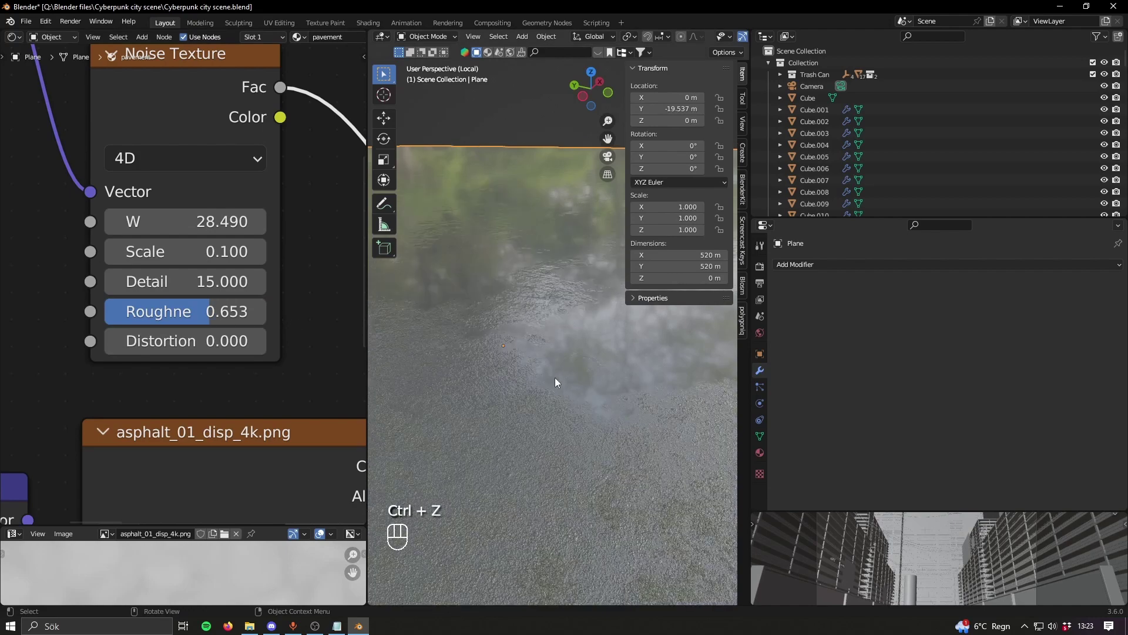
{"action": "middle_click_drag", "start_coordinate": [555, 377], "coordinate": [488, 402]}
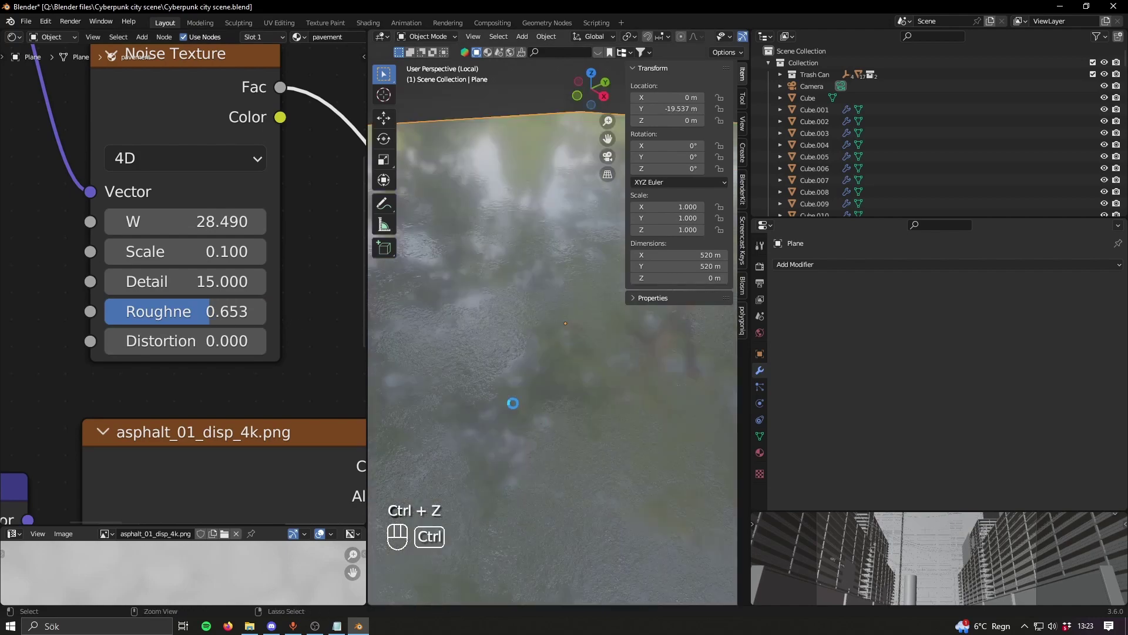
Step: Save the scene file and bring back the whole city in solid shading by leaving local view
{"action": "key", "text": "ctrl+s"}
{"action": "key", "text": "z"}
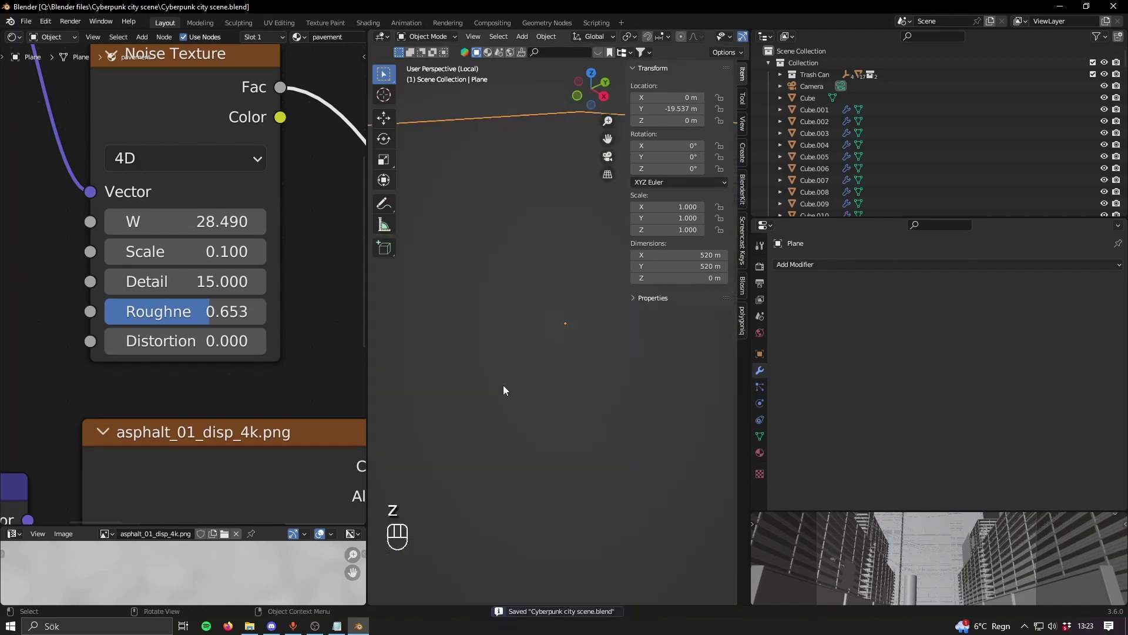
{"action": "key", "text": "KP_Divide"}
Step: Select the large RED LED sign plane on the central skyscraper and bring its material nodes into view
{"action": "middle_click_drag", "start_coordinate": [582, 415], "coordinate": [523, 284]}
{"action": "left_click", "coordinate": [548, 233]}
{"action": "left_click", "coordinate": [524, 281]}
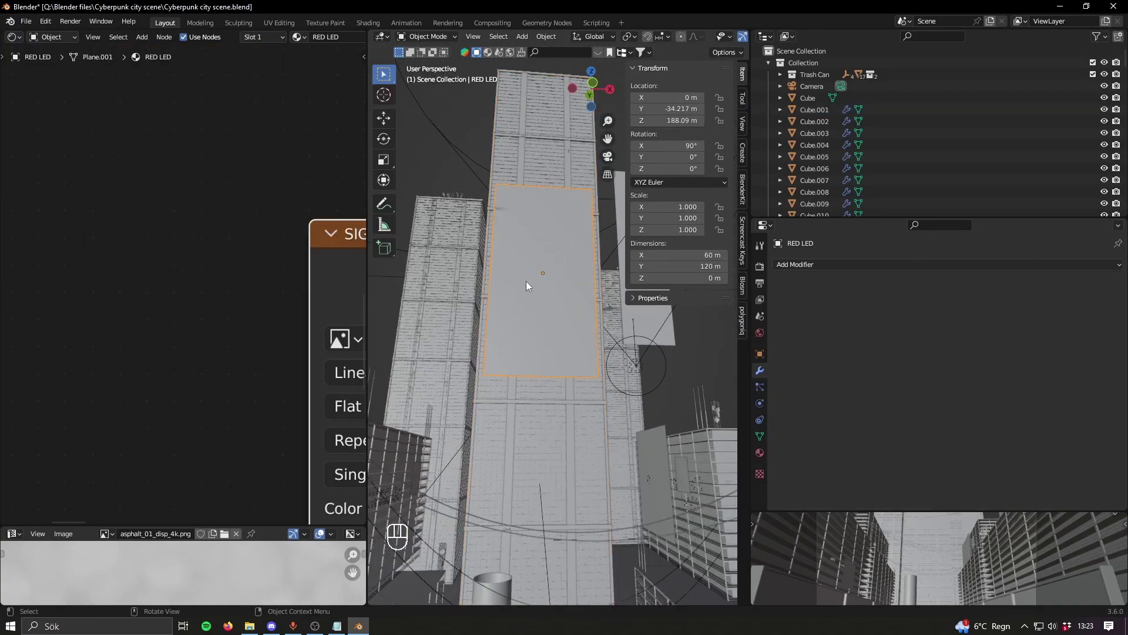
{"action": "scroll", "coordinate": [235, 358], "scroll_direction": "down", "scroll_amount": 5}
{"action": "middle_click_drag", "start_coordinate": [213, 349], "coordinate": [99, 342]}
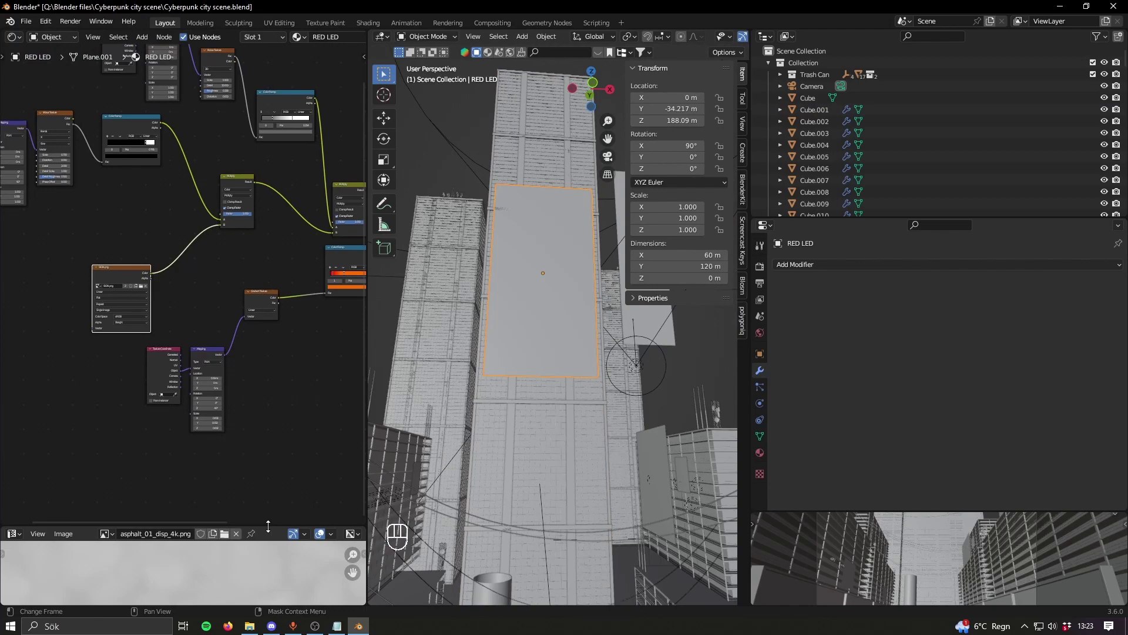
Step: Enlarge the image editor and show the sign's SIGN.png texture in it
{"action": "left_click_drag", "start_coordinate": [267, 526], "coordinate": [270, 347]}
{"action": "key", "text": "Tab"}
{"action": "key", "text": "Tab"}
{"action": "scroll", "coordinate": [165, 529], "scroll_direction": "down", "scroll_amount": 5}
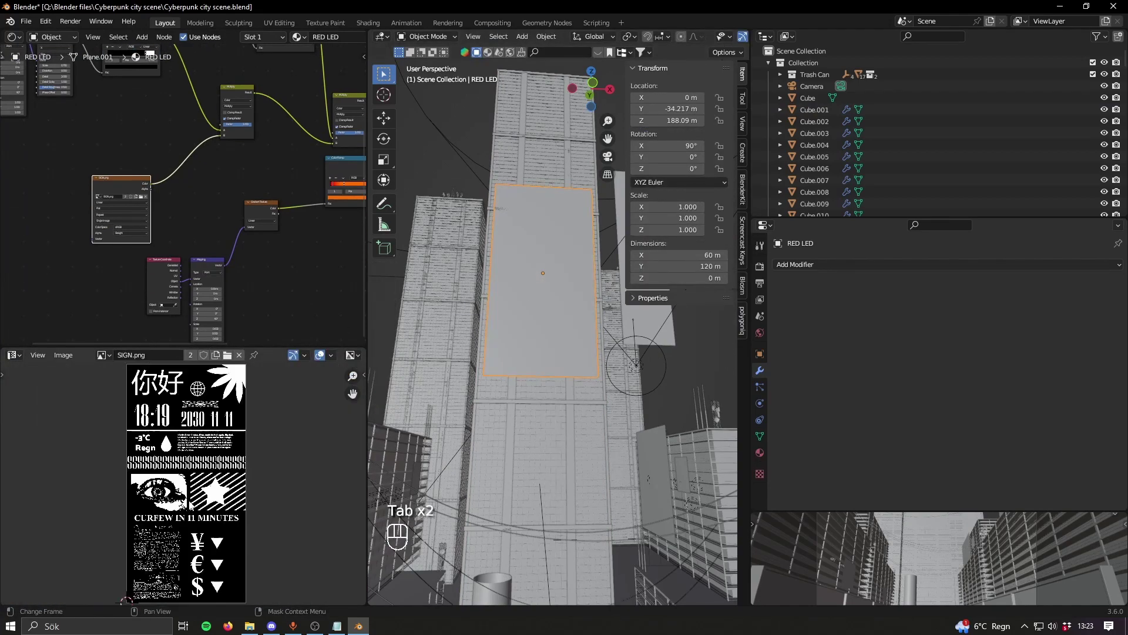
{"action": "scroll", "coordinate": [234, 482], "scroll_direction": "up", "scroll_amount": 8}
{"action": "middle_click_drag", "start_coordinate": [234, 482], "coordinate": [258, 559]}
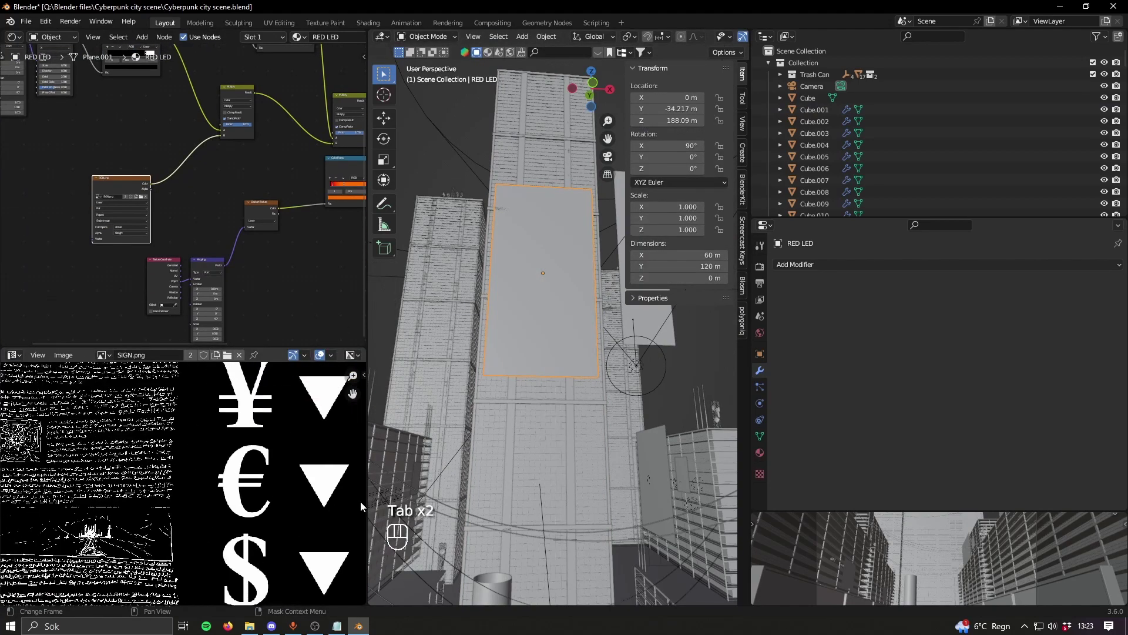
Step: Widen the image editor and look over the SIGN.png artwork, from the eye and star graphics to the lettering and currency symbols
{"action": "left_click_drag", "start_coordinate": [367, 486], "coordinate": [563, 485]}
{"action": "scroll", "coordinate": [367, 484], "scroll_direction": "down", "scroll_amount": 3}
{"action": "scroll", "coordinate": [367, 484], "scroll_direction": "down", "scroll_amount": 1}
{"action": "middle_click_drag", "start_coordinate": [369, 438], "coordinate": [380, 556]}
{"action": "scroll", "coordinate": [379, 556], "scroll_direction": "up", "scroll_amount": 3}
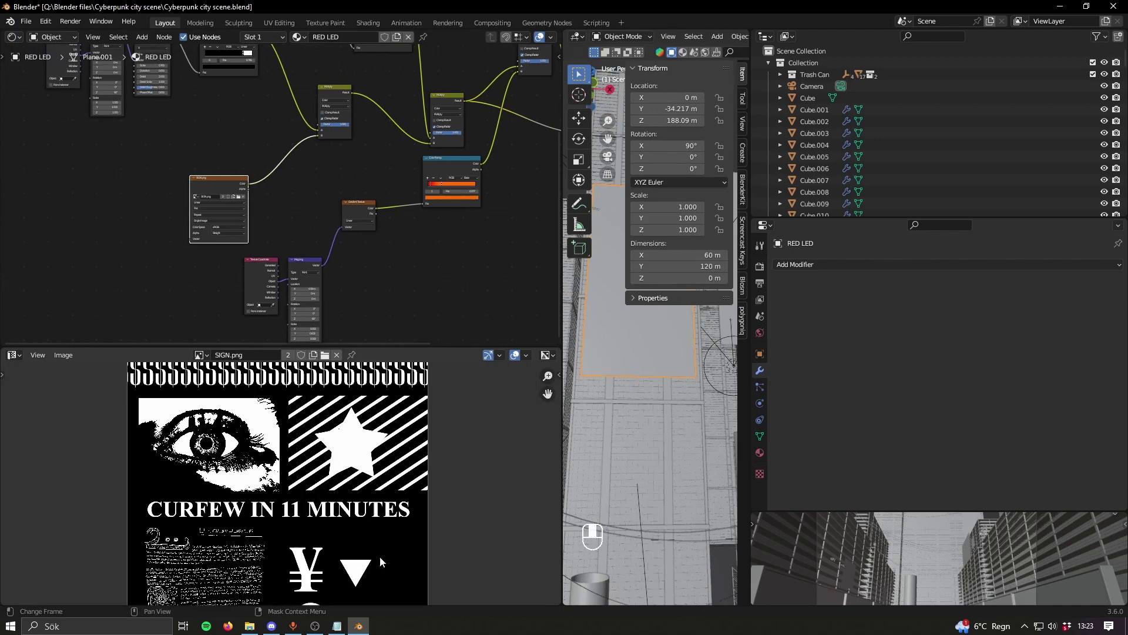
{"action": "middle_click_drag", "start_coordinate": [378, 417], "coordinate": [378, 564]}
{"action": "middle_click_drag", "start_coordinate": [355, 367], "coordinate": [342, 517]}
{"action": "scroll", "coordinate": [321, 511], "scroll_direction": "down", "scroll_amount": 7}
{"action": "scroll", "coordinate": [288, 535], "scroll_direction": "up", "scroll_amount": 9}
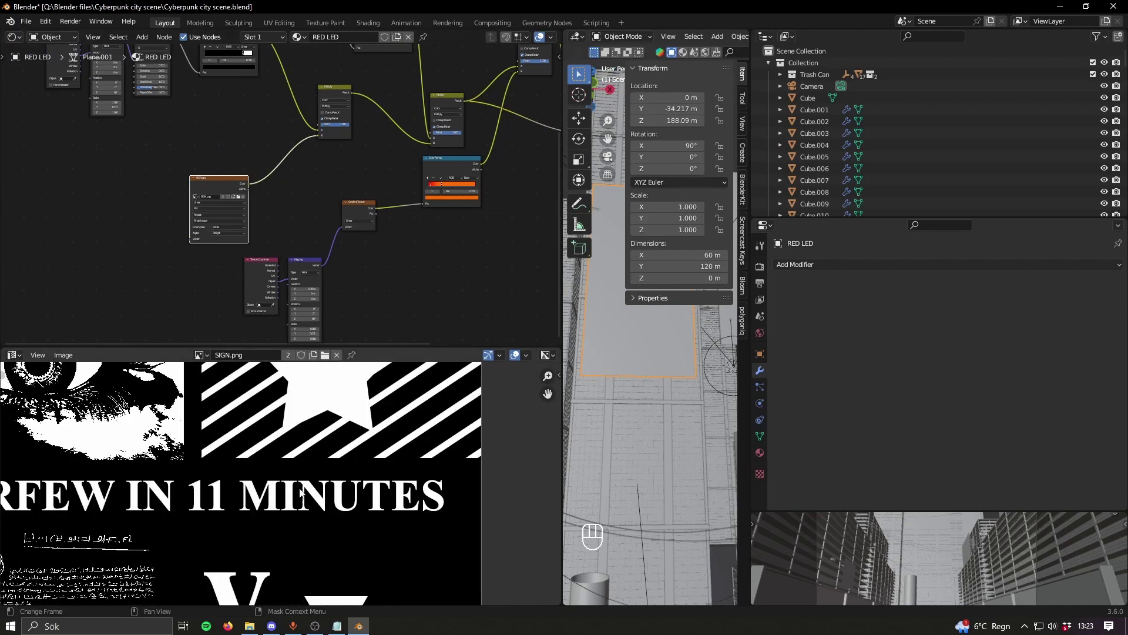
{"action": "middle_click_drag", "start_coordinate": [263, 376], "coordinate": [276, 449]}
{"action": "scroll", "coordinate": [305, 518], "scroll_direction": "down", "scroll_amount": 2}
{"action": "middle_click_drag", "start_coordinate": [309, 486], "coordinate": [325, 495]}
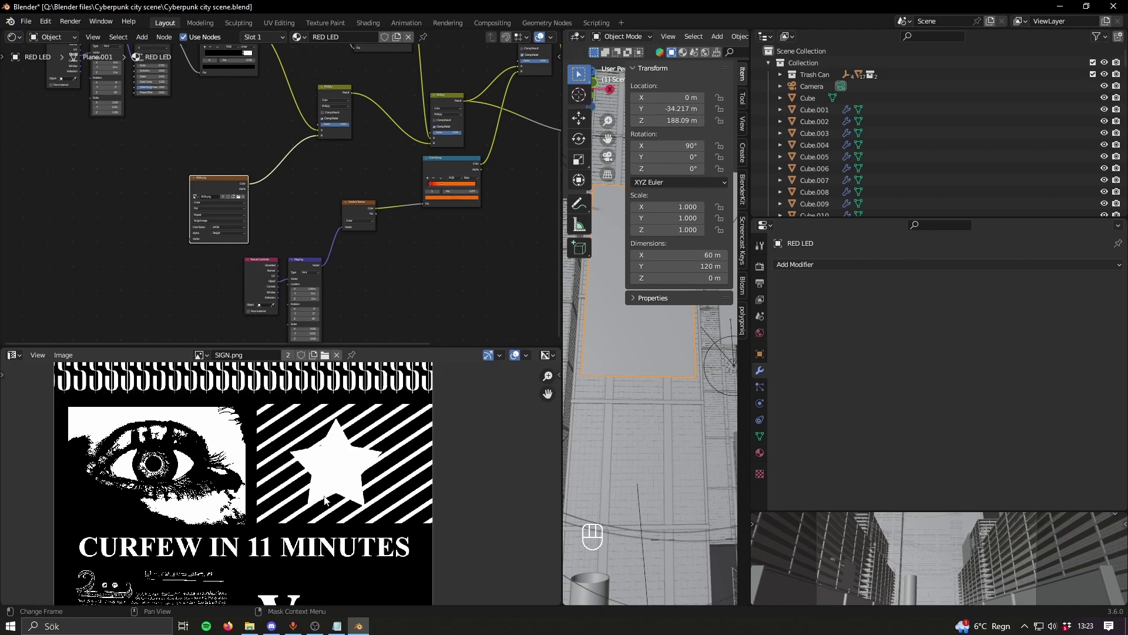
Step: Enlarge the shader editor and examine how the SIGN.png texture connects to the first Multiply node of the RED LED material
{"action": "left_click_drag", "start_coordinate": [412, 343], "coordinate": [388, 469]}
{"action": "scroll", "coordinate": [353, 350], "scroll_direction": "up", "scroll_amount": 5}
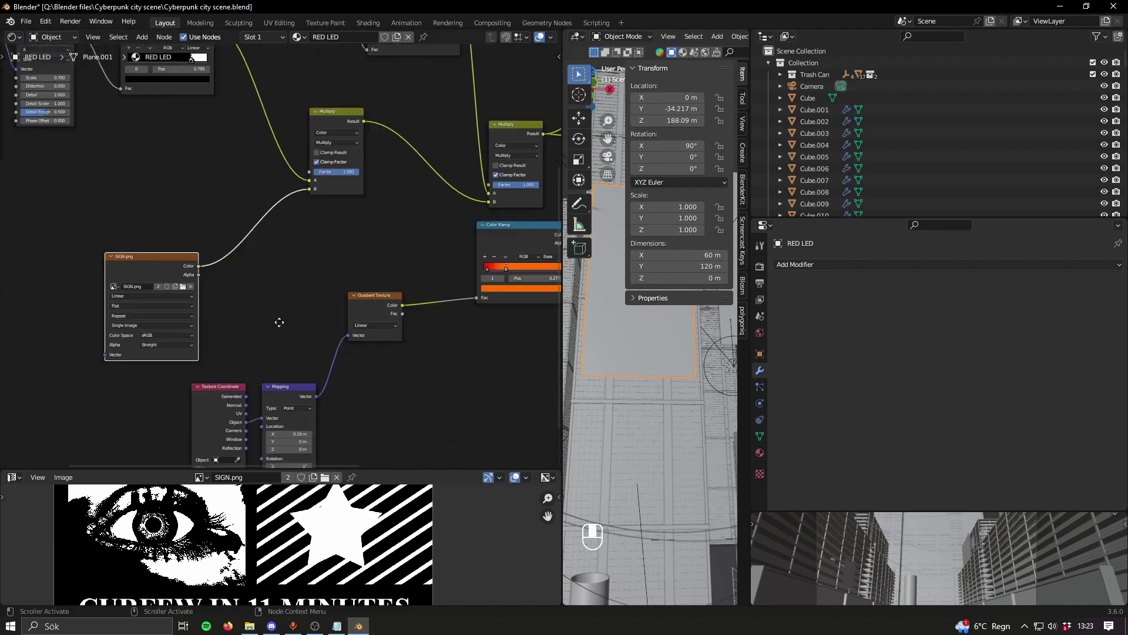
{"action": "scroll", "coordinate": [288, 334], "scroll_direction": "up", "scroll_amount": 3}
{"action": "middle_click_drag", "start_coordinate": [357, 230], "coordinate": [297, 320]}
{"action": "left_click", "coordinate": [307, 154]}
{"action": "scroll", "coordinate": [413, 259], "scroll_direction": "up", "scroll_amount": 1}
{"action": "middle_click_drag", "start_coordinate": [413, 259], "coordinate": [416, 286]}
{"action": "scroll", "coordinate": [282, 259], "scroll_direction": "down", "scroll_amount": 5}
{"action": "middle_click_drag", "start_coordinate": [207, 275], "coordinate": [192, 343]}
{"action": "scroll", "coordinate": [169, 351], "scroll_direction": "up", "scroll_amount": 3}
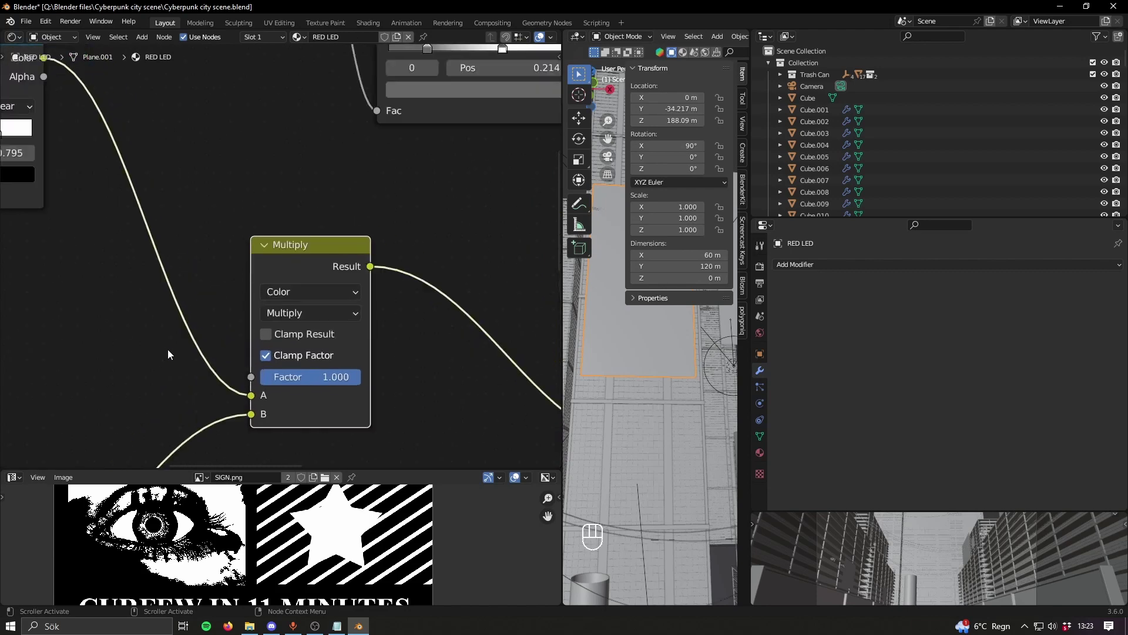
{"action": "left_click", "coordinate": [315, 376]}
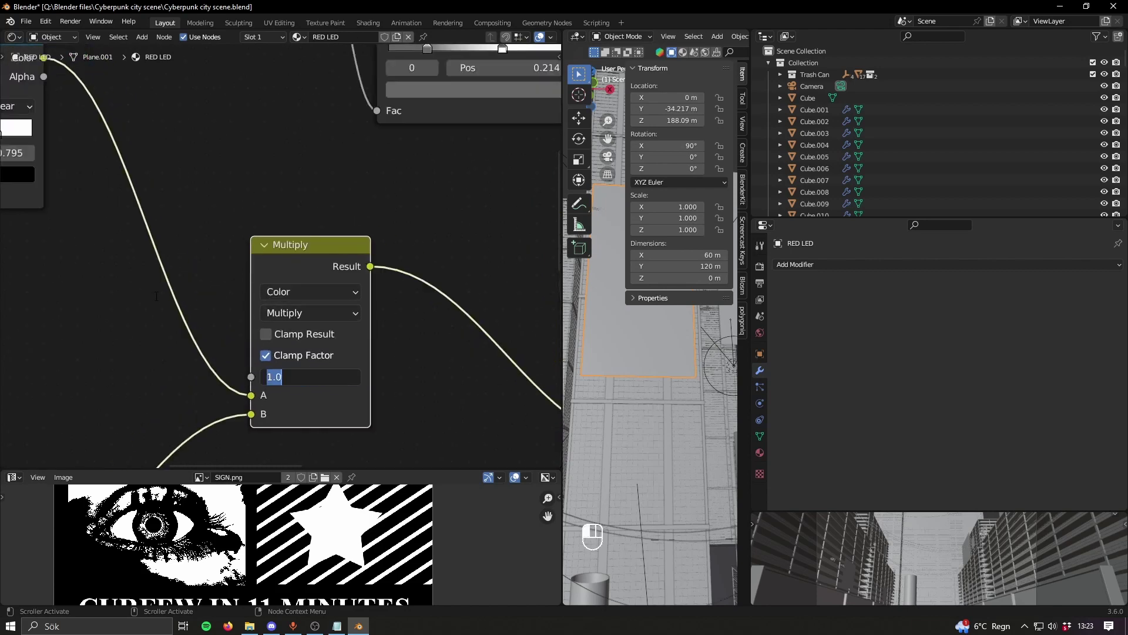
{"action": "left_click", "coordinate": [106, 271]}
Step: Preview the RED LED material's Wave Texture on its own on the sign, in Material Preview shading with a wider viewport
{"action": "middle_click_drag", "start_coordinate": [53, 279], "coordinate": [372, 393]}
{"action": "scroll", "coordinate": [371, 392], "scroll_direction": "down", "scroll_amount": 3}
{"action": "middle_click_drag", "start_coordinate": [231, 400], "coordinate": [365, 408]}
{"action": "scroll", "coordinate": [364, 409], "scroll_direction": "up", "scroll_amount": 4}
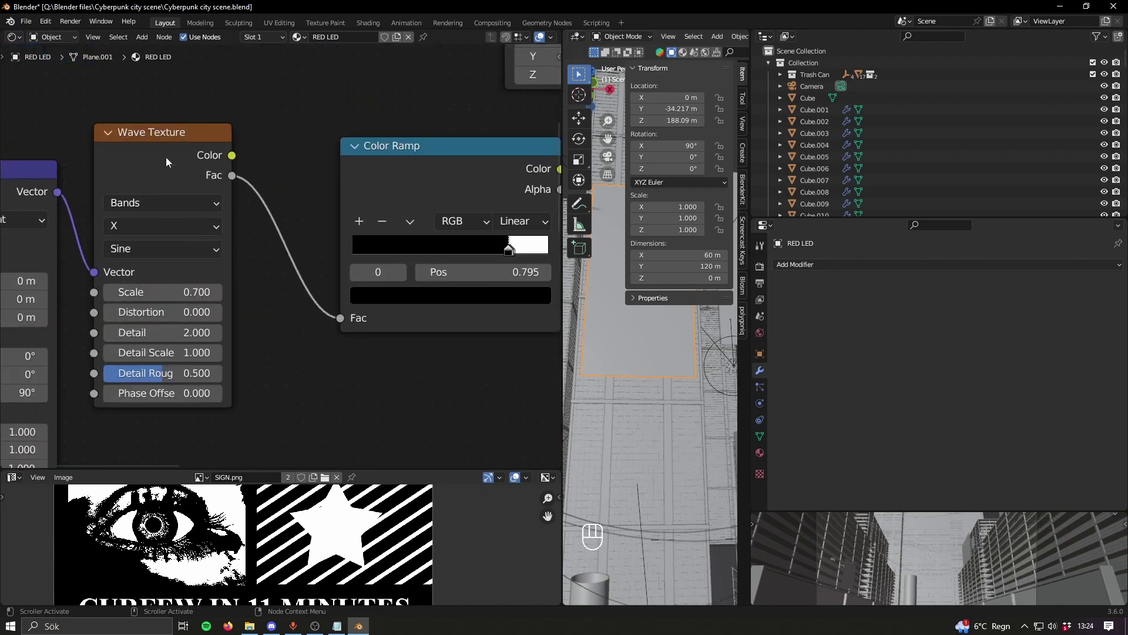
{"action": "left_click", "coordinate": [160, 131], "text": "ctrl+shift"}
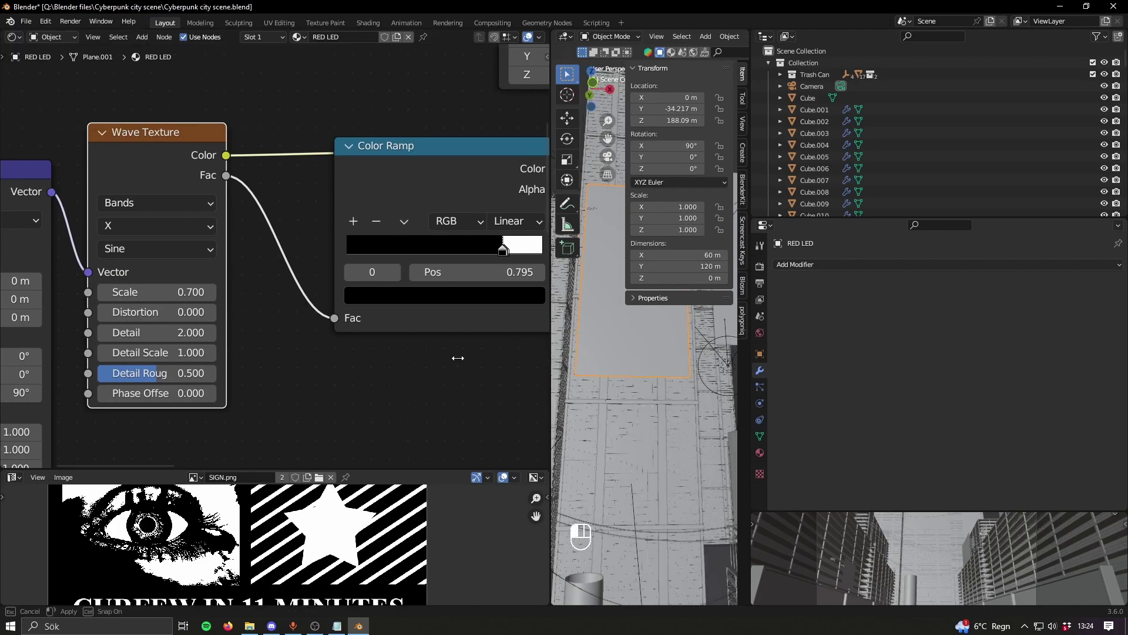
{"action": "left_click_drag", "start_coordinate": [561, 358], "coordinate": [332, 358]}
{"action": "key", "text": "z"}
{"action": "left_click", "coordinate": [531, 373]}
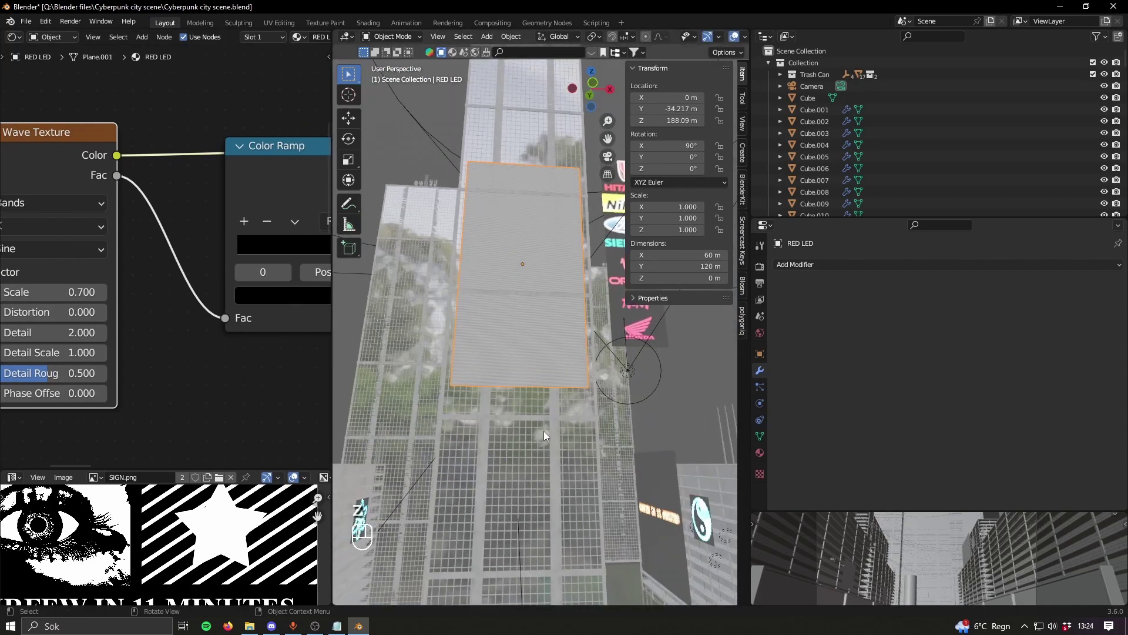
Step: Frame the sign plane and examine its wave stripes up close and from a distance
{"action": "key", "text": "KP_Decimal"}
{"action": "scroll", "coordinate": [538, 364], "scroll_direction": "up", "scroll_amount": 13}
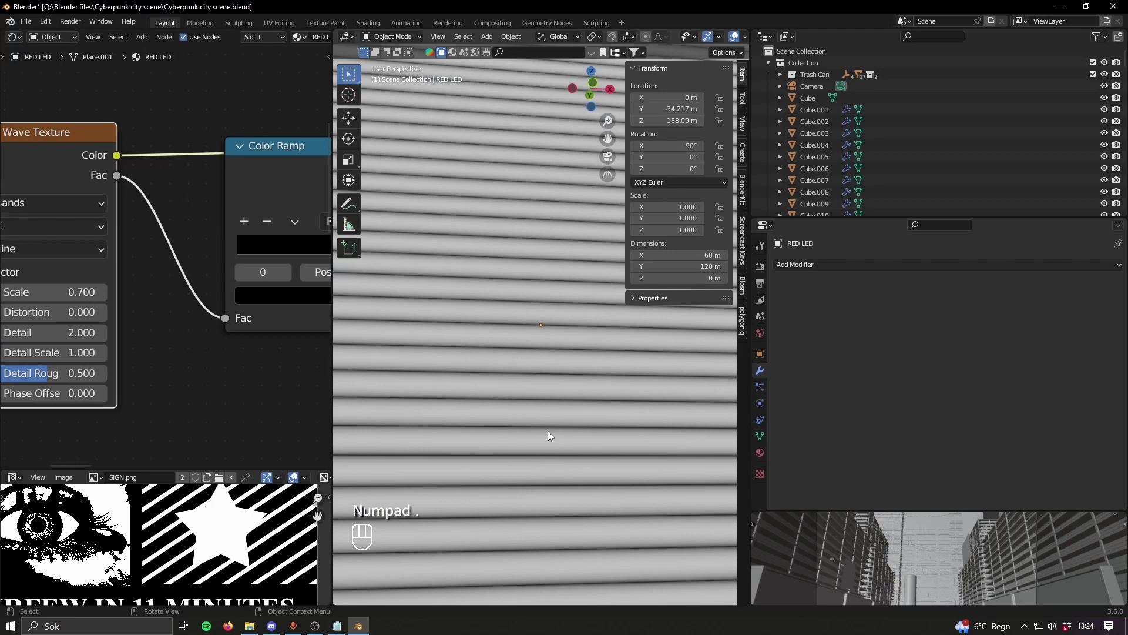
{"action": "scroll", "coordinate": [549, 429], "scroll_direction": "down", "scroll_amount": 6}
{"action": "middle_click_drag", "start_coordinate": [549, 425], "coordinate": [544, 441]}
{"action": "scroll", "coordinate": [543, 434], "scroll_direction": "down", "scroll_amount": 7}
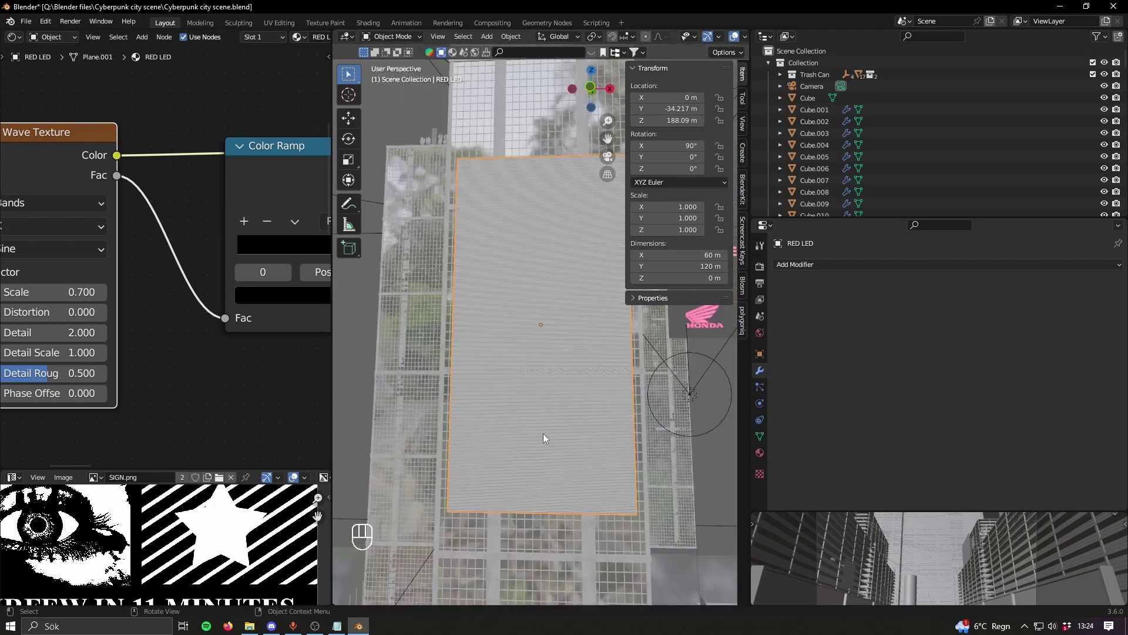
Step: Examine the Mapping and Wave Texture settings and the Color Ramp that the wave pattern feeds
{"action": "scroll", "coordinate": [188, 393], "scroll_direction": "down", "scroll_amount": 4}
{"action": "middle_click_drag", "start_coordinate": [176, 389], "coordinate": [273, 394]}
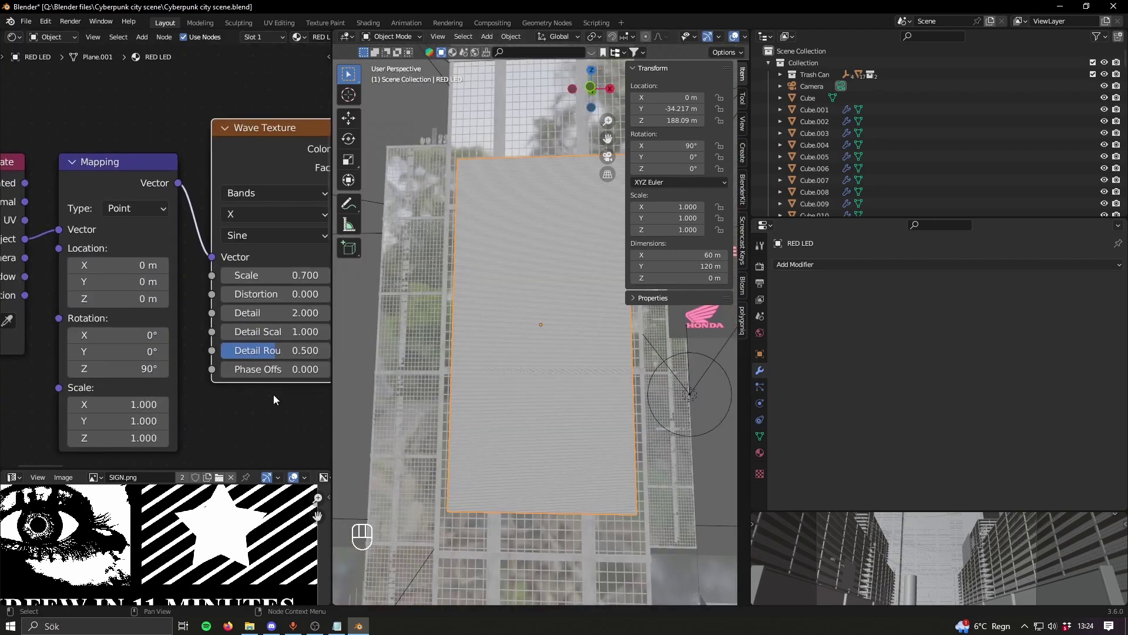
{"action": "scroll", "coordinate": [222, 312], "scroll_direction": "up", "scroll_amount": 2}
{"action": "scroll", "coordinate": [214, 361], "scroll_direction": "up", "scroll_amount": 2}
{"action": "scroll", "coordinate": [214, 361], "scroll_direction": "down", "scroll_amount": 5}
{"action": "middle_click_drag", "start_coordinate": [214, 361], "coordinate": [94, 347]}
{"action": "middle_click_drag", "start_coordinate": [252, 353], "coordinate": [122, 348]}
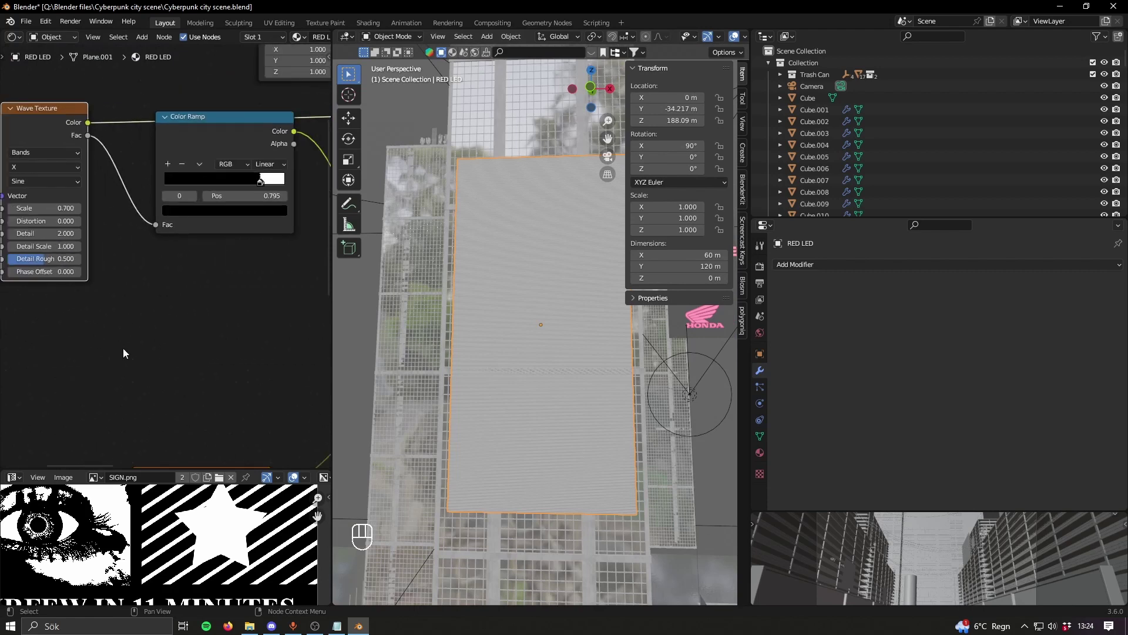
Step: Follow the Noise Texture's Color Ramp through the second Multiply node towards the Principled shader
{"action": "scroll", "coordinate": [123, 348], "scroll_direction": "down", "scroll_amount": 7}
{"action": "middle_click_drag", "start_coordinate": [247, 276], "coordinate": [286, 367]}
{"action": "scroll", "coordinate": [167, 262], "scroll_direction": "up", "scroll_amount": 7}
{"action": "left_click", "coordinate": [168, 262]}
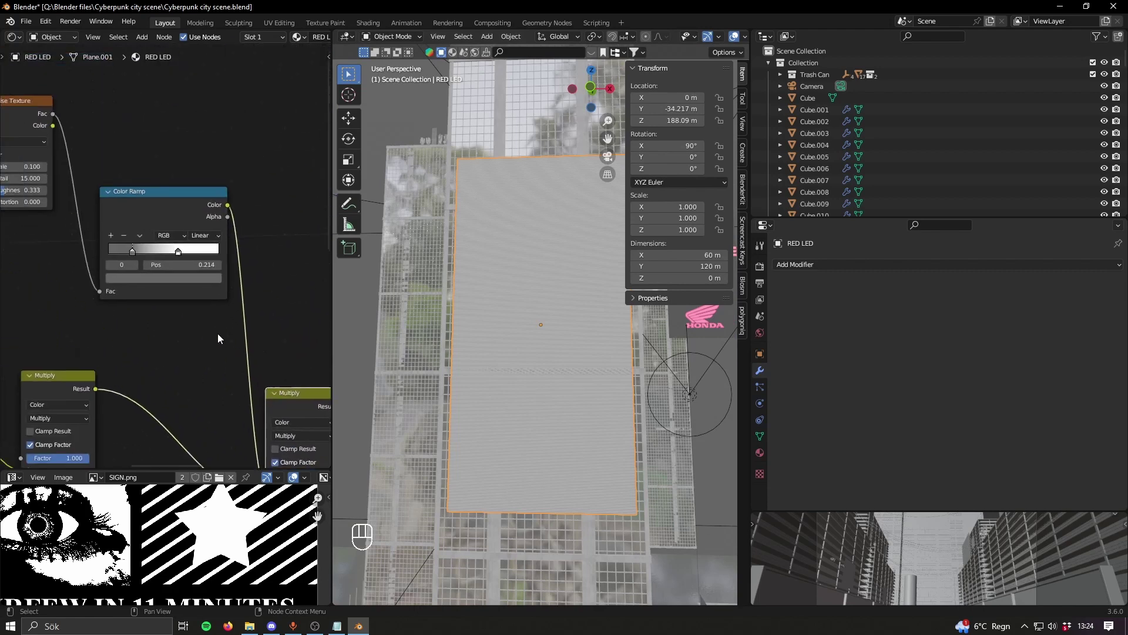
{"action": "middle_click_drag", "start_coordinate": [206, 340], "coordinate": [50, 167]}
{"action": "scroll", "coordinate": [212, 320], "scroll_direction": "down", "scroll_amount": 4}
{"action": "middle_click_drag", "start_coordinate": [215, 374], "coordinate": [45, 310]}
{"action": "middle_click_drag", "start_coordinate": [248, 231], "coordinate": [169, 395]}
{"action": "scroll", "coordinate": [175, 256], "scroll_direction": "up", "scroll_amount": 4}
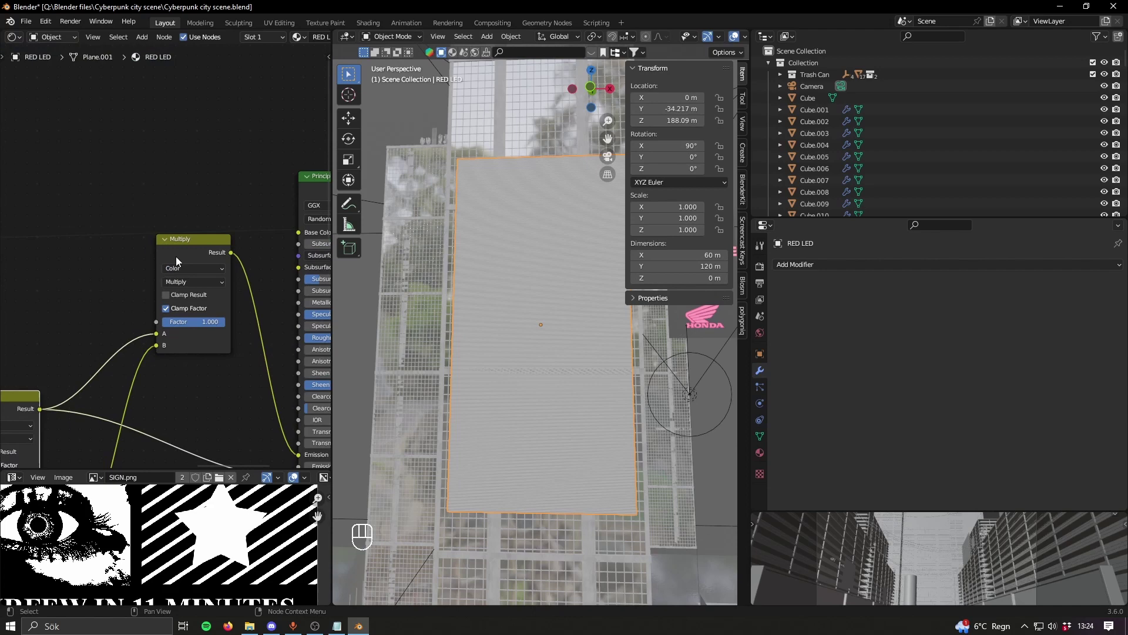
Step: Examine the Multiply node feeding the Emission input, and select the red-to-orange Color Ramp connected to it
{"action": "left_click", "coordinate": [185, 343]}
{"action": "scroll", "coordinate": [185, 343], "scroll_direction": "up", "scroll_amount": 4}
{"action": "middle_click_drag", "start_coordinate": [198, 352], "coordinate": [149, 283]}
{"action": "middle_click_drag", "start_coordinate": [109, 317], "coordinate": [197, 171]}
{"action": "scroll", "coordinate": [171, 246], "scroll_direction": "down", "scroll_amount": 1}
{"action": "middle_click_drag", "start_coordinate": [108, 382], "coordinate": [256, 255]}
{"action": "scroll", "coordinate": [141, 265], "scroll_direction": "down", "scroll_amount": 4}
{"action": "left_click", "coordinate": [133, 258]}
{"action": "scroll", "coordinate": [132, 262], "scroll_direction": "down", "scroll_amount": 4}
{"action": "middle_click_drag", "start_coordinate": [61, 344], "coordinate": [78, 335]}
{"action": "scroll", "coordinate": [76, 337], "scroll_direction": "up", "scroll_amount": 3}
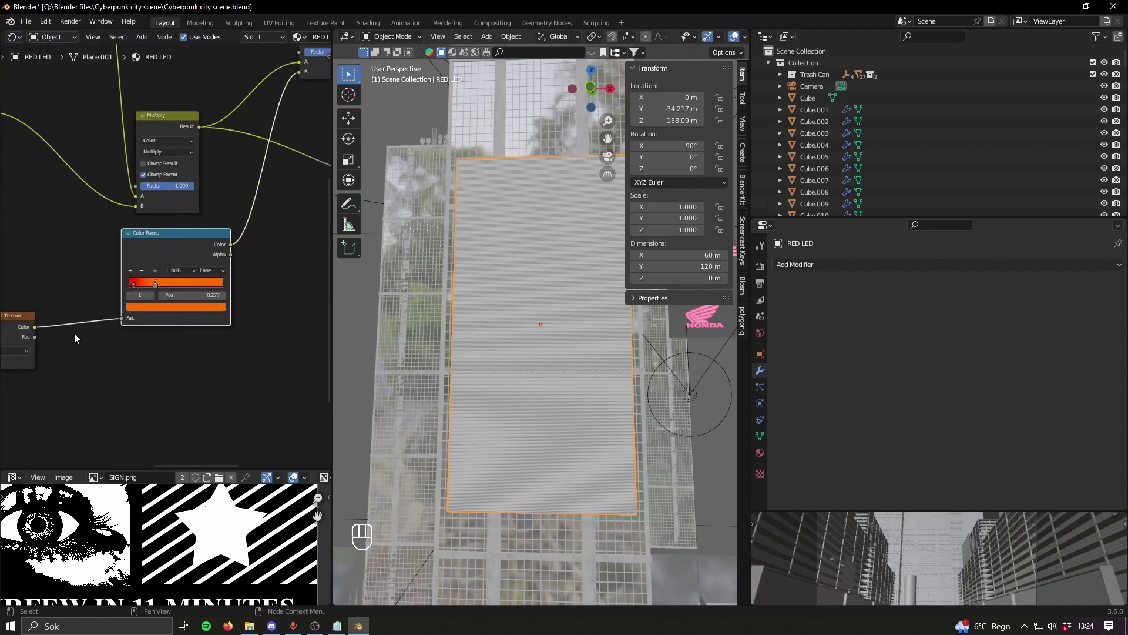
Step: Check the Gradient Texture and its Mapping node, and preview the gradient on its own on the sign plane
{"action": "scroll", "coordinate": [146, 390], "scroll_direction": "up", "scroll_amount": 6}
{"action": "middle_click_drag", "start_coordinate": [155, 336], "coordinate": [251, 278]}
{"action": "scroll", "coordinate": [147, 390], "scroll_direction": "down", "scroll_amount": 4}
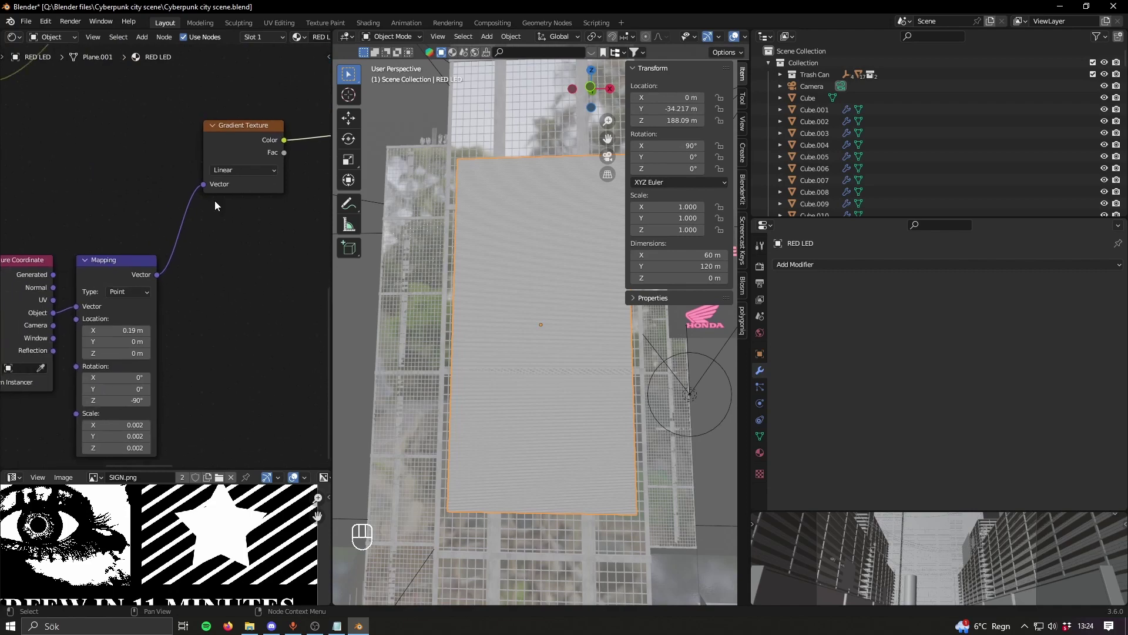
{"action": "left_click", "coordinate": [227, 131]}
{"action": "left_click", "coordinate": [256, 132], "text": "ctrl+shift"}
{"action": "middle_click_drag", "start_coordinate": [278, 242], "coordinate": [143, 333]}
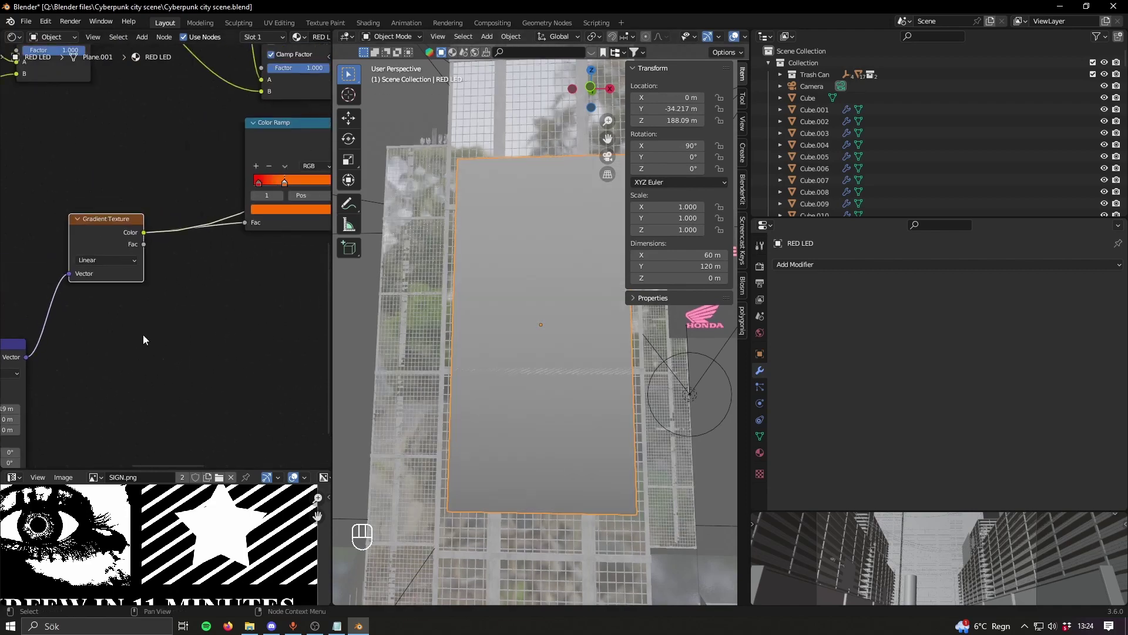
{"action": "scroll", "coordinate": [176, 342], "scroll_direction": "down", "scroll_amount": 5}
{"action": "middle_click_drag", "start_coordinate": [218, 355], "coordinate": [125, 365]}
{"action": "left_click", "coordinate": [618, 434]}
{"action": "middle_click_drag", "start_coordinate": [618, 433], "coordinate": [567, 406]}
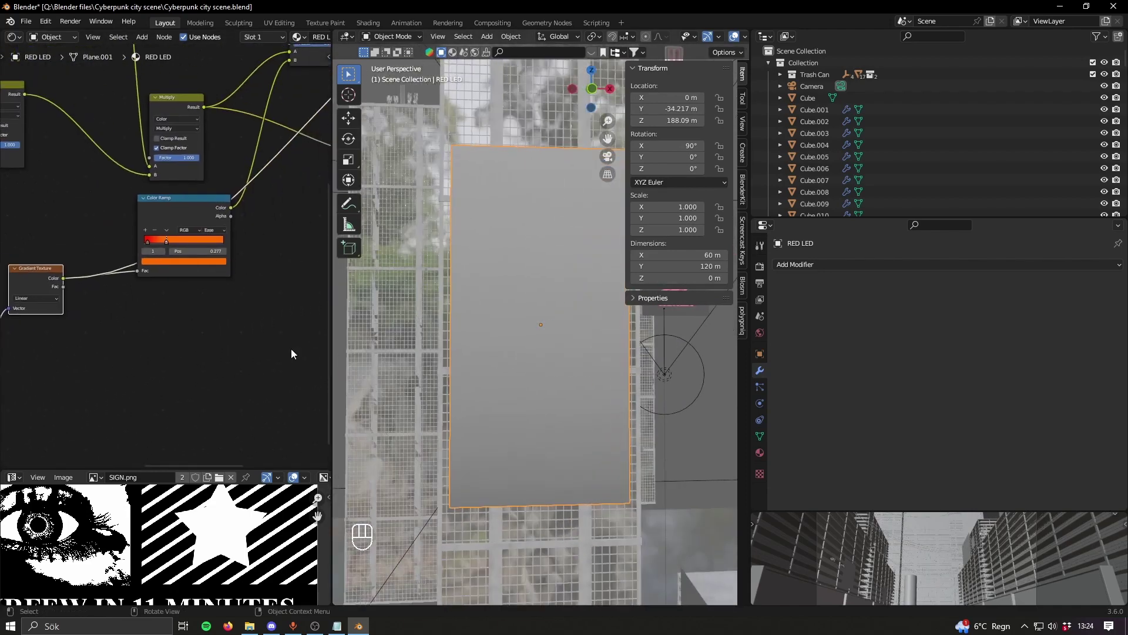
Step: Preview the red-to-orange Color Ramp on the sign plane and view it from another angle
{"action": "scroll", "coordinate": [200, 288], "scroll_direction": "up", "scroll_amount": 6}
{"action": "middle_click_drag", "start_coordinate": [200, 287], "coordinate": [152, 359]}
{"action": "left_click", "coordinate": [142, 217], "text": "ctrl+shift"}
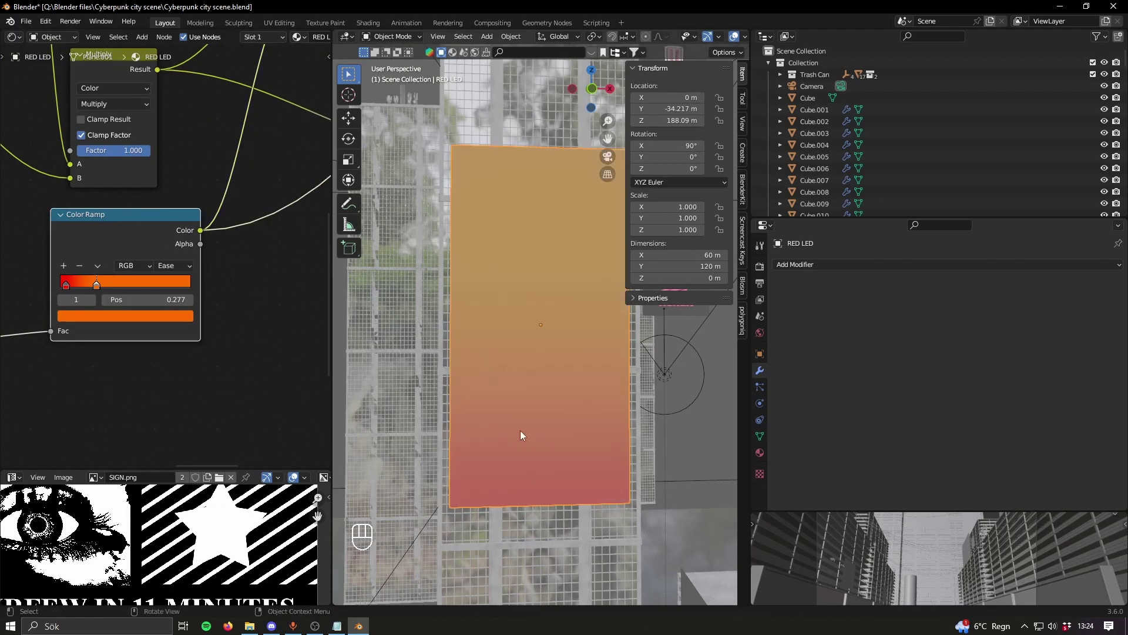
{"action": "middle_click_drag", "start_coordinate": [520, 431], "coordinate": [482, 411]}
Step: Preview the first Multiply node's output on the sign plane and check its striped pattern up close
{"action": "scroll", "coordinate": [229, 338], "scroll_direction": "down", "scroll_amount": 9}
{"action": "middle_click_drag", "start_coordinate": [212, 279], "coordinate": [129, 413]}
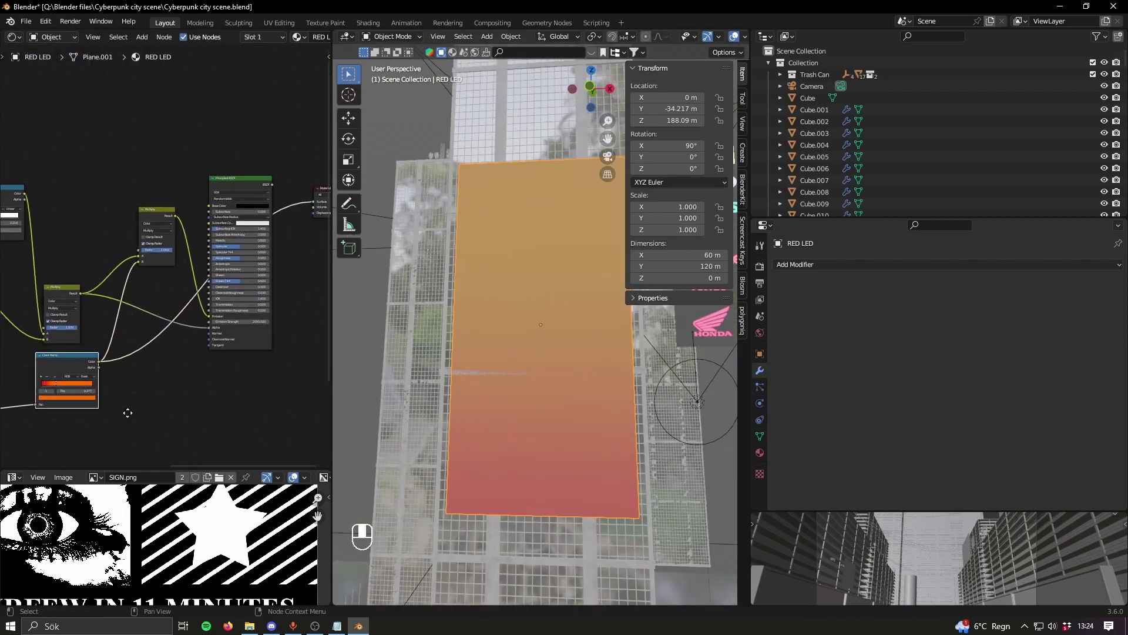
{"action": "scroll", "coordinate": [143, 400], "scroll_direction": "up", "scroll_amount": 9}
{"action": "middle_click_drag", "start_coordinate": [154, 299], "coordinate": [260, 250]}
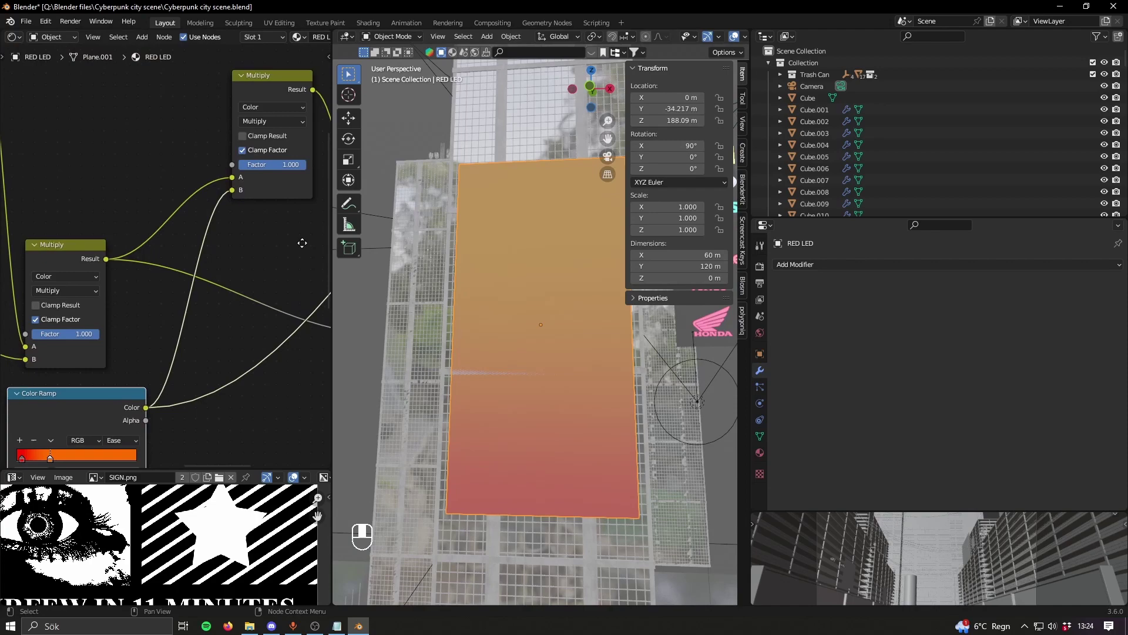
{"action": "middle_click_drag", "start_coordinate": [302, 243], "coordinate": [255, 235]}
{"action": "middle_click_drag", "start_coordinate": [78, 209], "coordinate": [172, 194]}
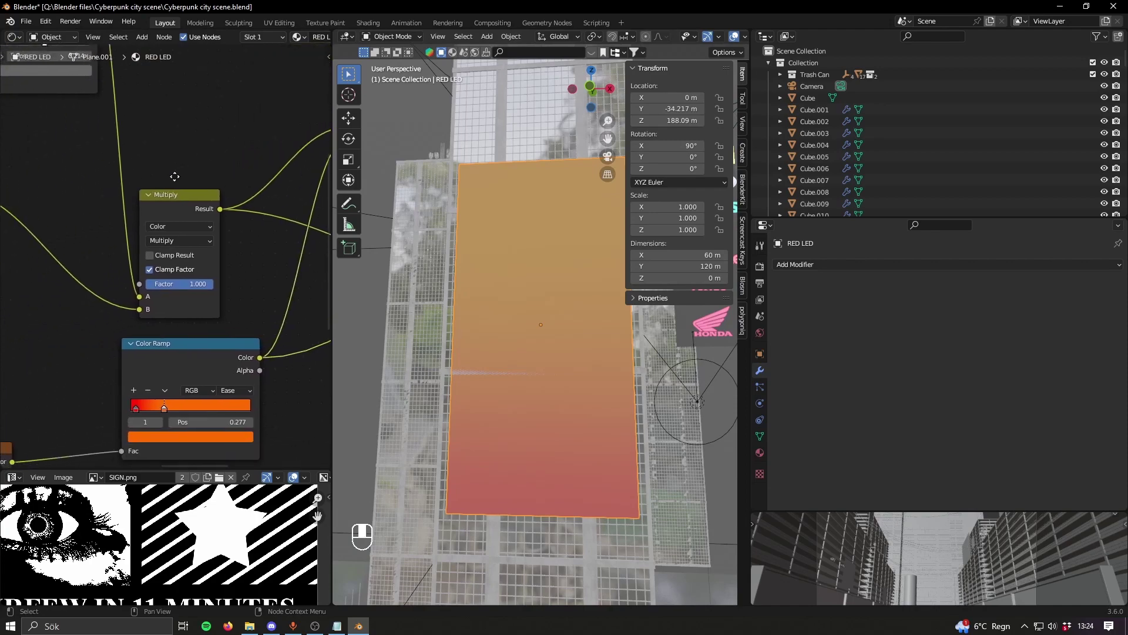
{"action": "left_click", "coordinate": [172, 197], "text": "ctrl+shift"}
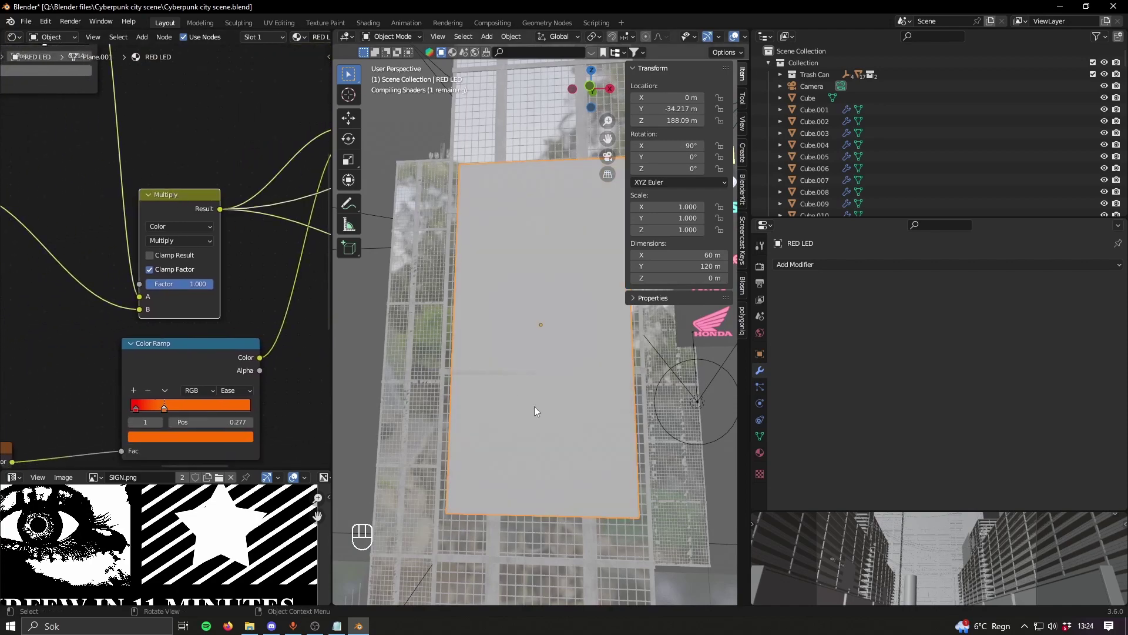
{"action": "scroll", "coordinate": [559, 414], "scroll_direction": "up", "scroll_amount": 6}
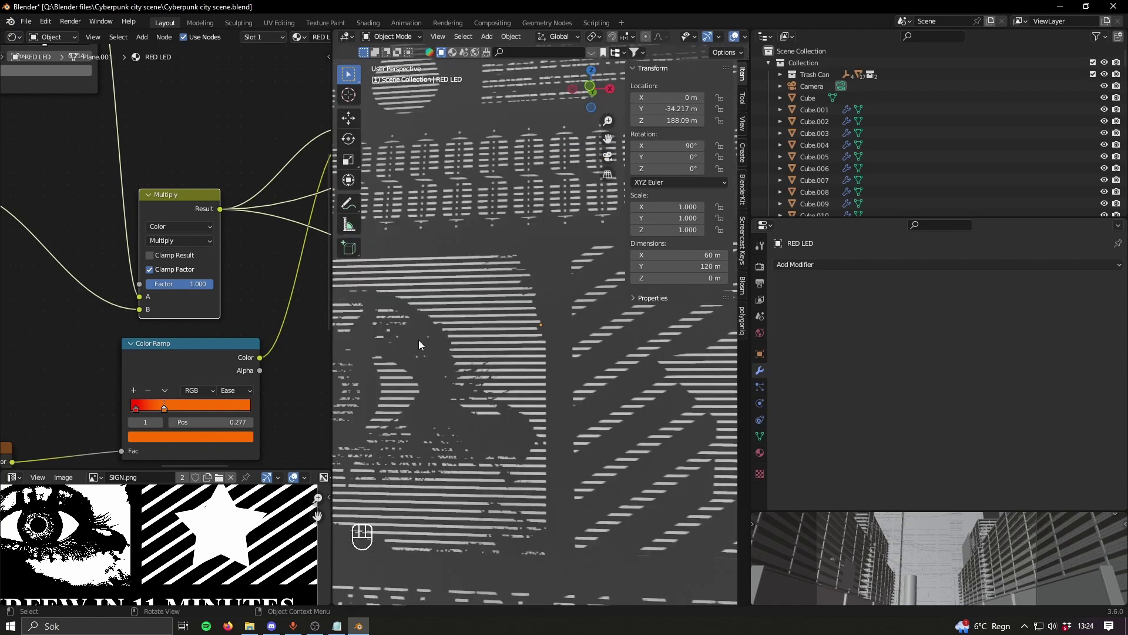
{"action": "scroll", "coordinate": [521, 359], "scroll_direction": "down", "scroll_amount": 4}
Step: Follow the first Multiply node's output to the Principled shader's Alpha input
{"action": "middle_click_drag", "start_coordinate": [249, 311], "coordinate": [119, 273]}
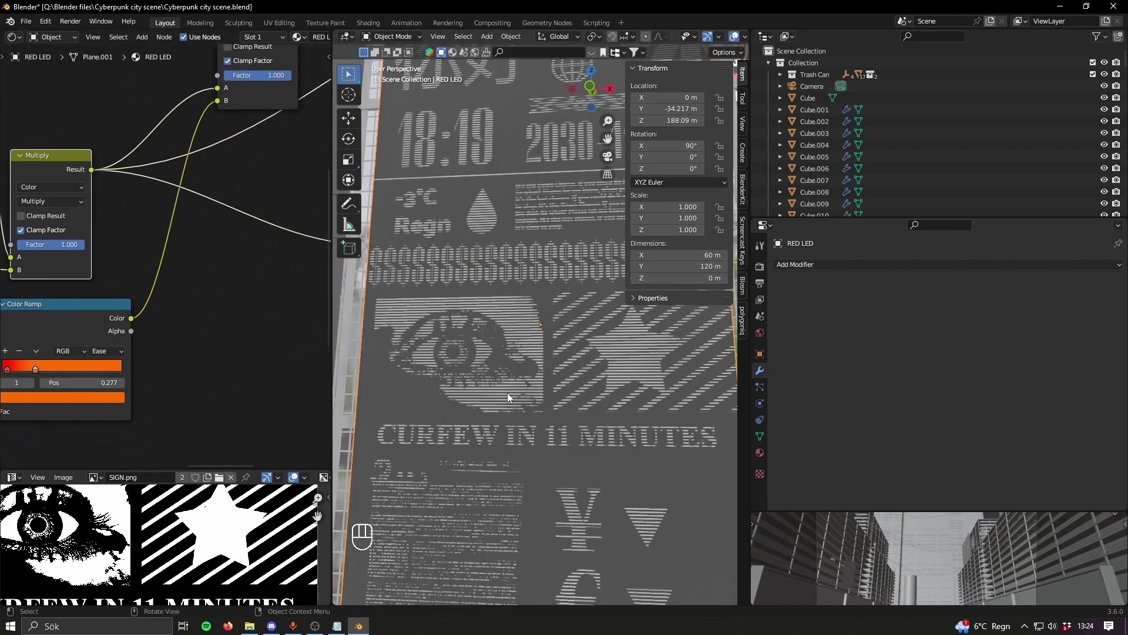
{"action": "middle_click_drag", "start_coordinate": [161, 312], "coordinate": [3, 305]}
{"action": "scroll", "coordinate": [376, 311], "scroll_direction": "up", "scroll_amount": 5}
{"action": "scroll", "coordinate": [231, 304], "scroll_direction": "up", "scroll_amount": 3}
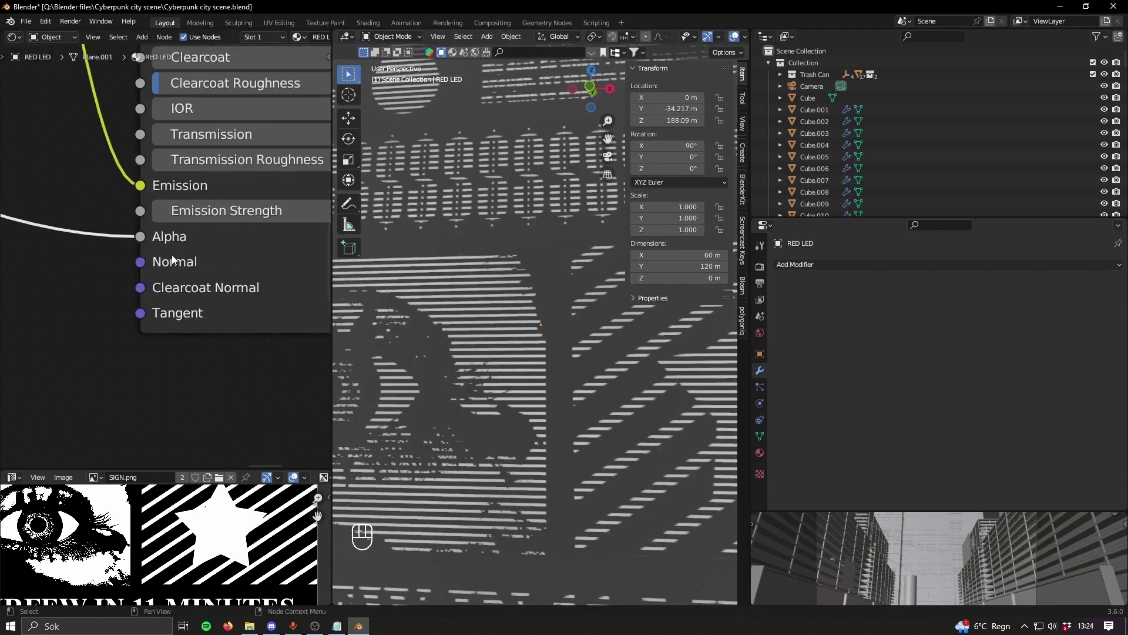
{"action": "scroll", "coordinate": [172, 259], "scroll_direction": "down", "scroll_amount": 3}
{"action": "scroll", "coordinate": [597, 385], "scroll_direction": "down", "scroll_amount": 3}
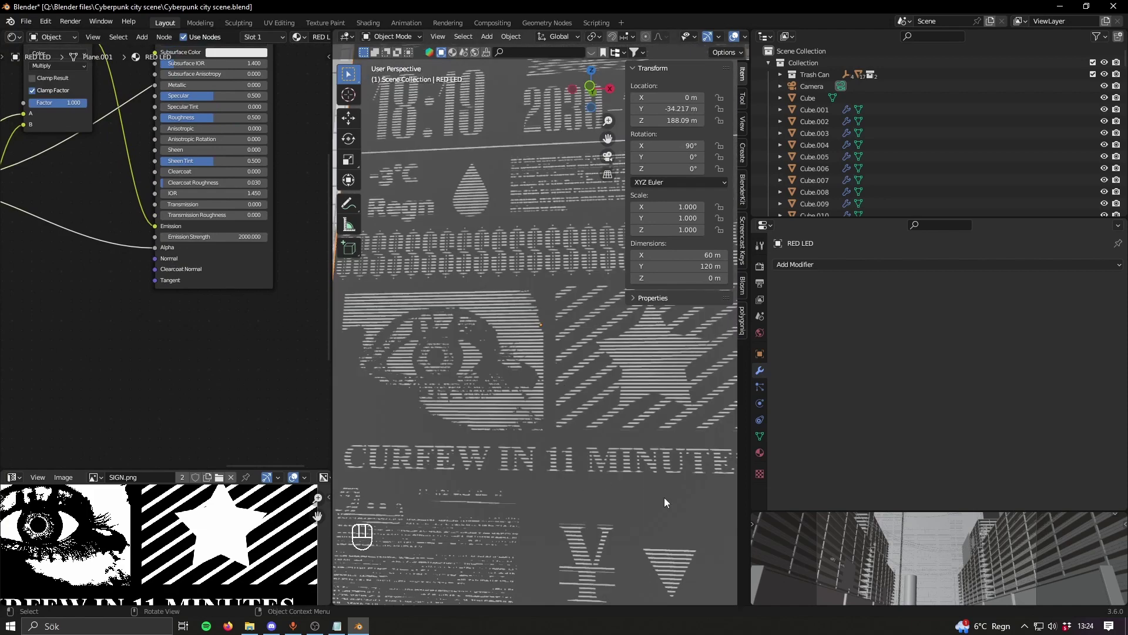
{"action": "scroll", "coordinate": [618, 492], "scroll_direction": "down", "scroll_amount": 1}
{"action": "scroll", "coordinate": [200, 357], "scroll_direction": "up", "scroll_amount": 2}
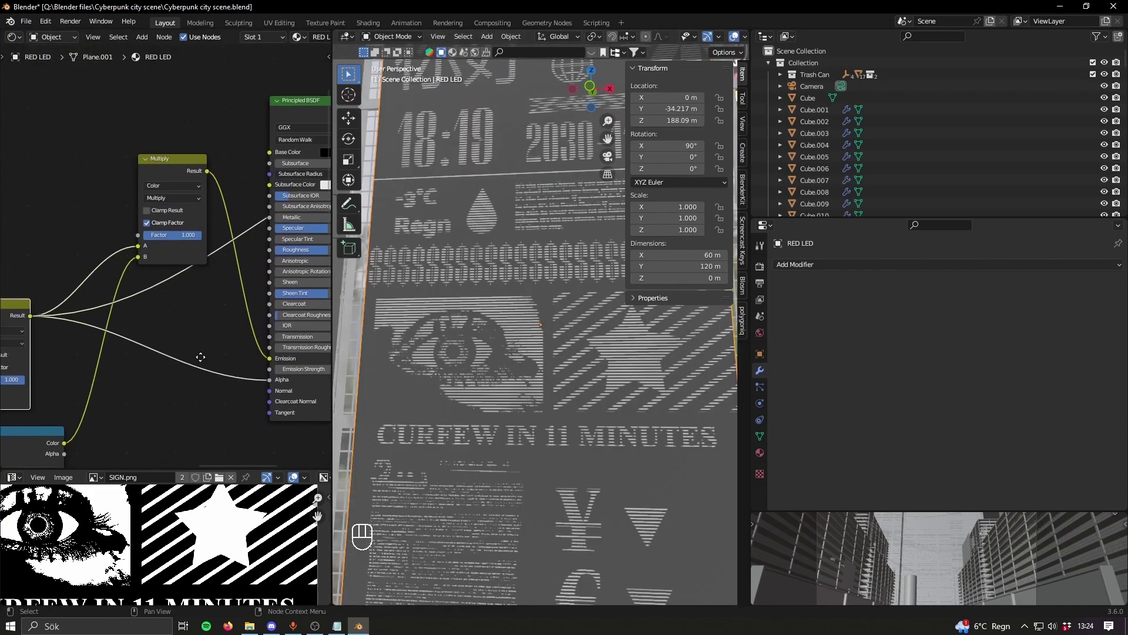
Step: Examine the Principled shader's Emission, Base Color, Emission Strength and Alpha settings
{"action": "scroll", "coordinate": [35, 305], "scroll_direction": "up", "scroll_amount": 4}
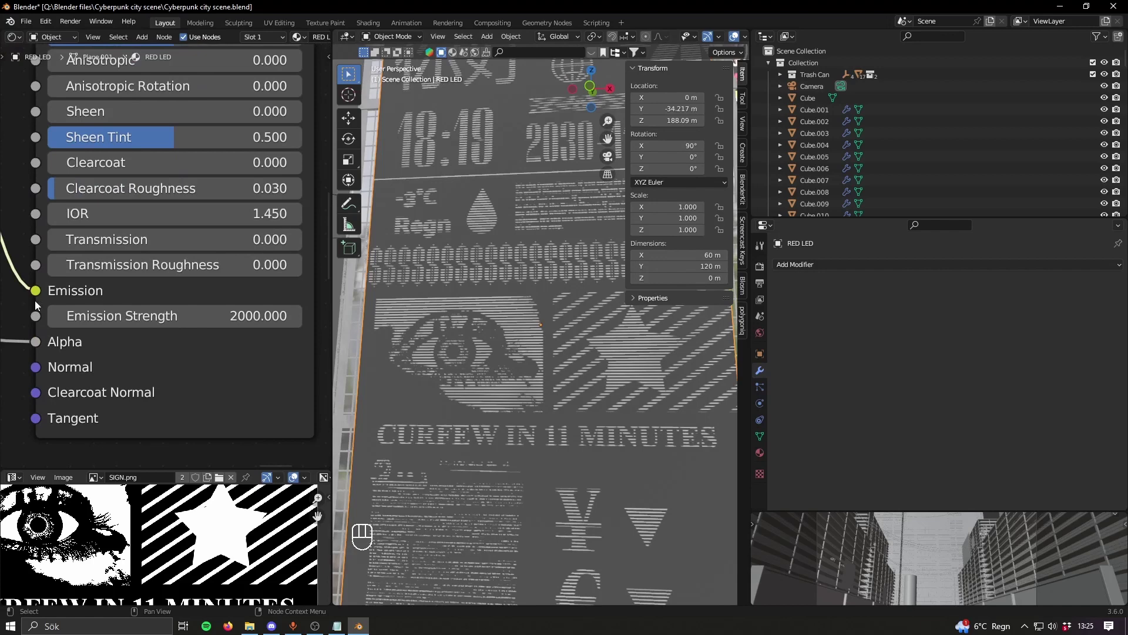
{"action": "scroll", "coordinate": [223, 330], "scroll_direction": "down", "scroll_amount": 3}
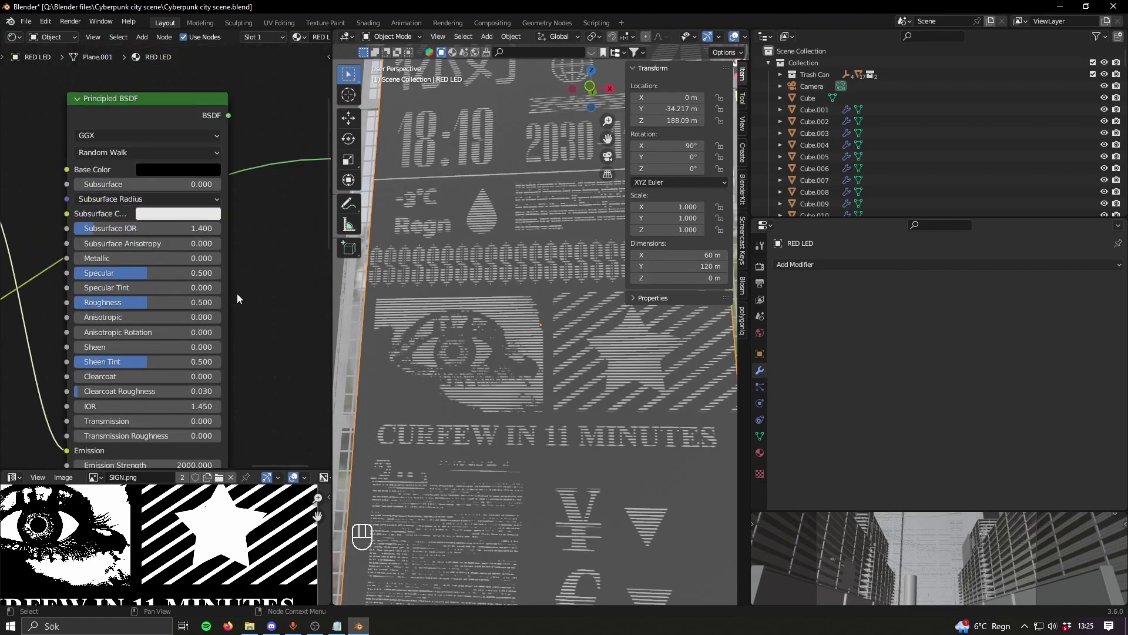
{"action": "middle_click_drag", "start_coordinate": [238, 298], "coordinate": [234, 369]}
{"action": "scroll", "coordinate": [234, 369], "scroll_direction": "up", "scroll_amount": 8}
{"action": "middle_click_drag", "start_coordinate": [71, 340], "coordinate": [165, 336]}
{"action": "scroll", "coordinate": [157, 324], "scroll_direction": "down", "scroll_amount": 3}
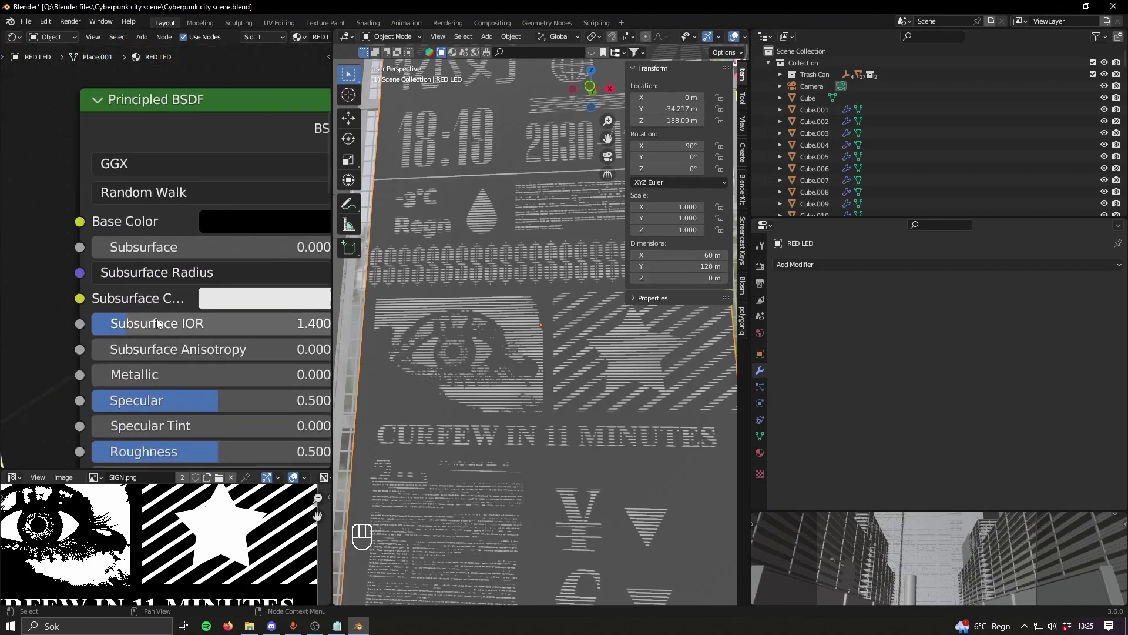
{"action": "left_click", "coordinate": [226, 231]}
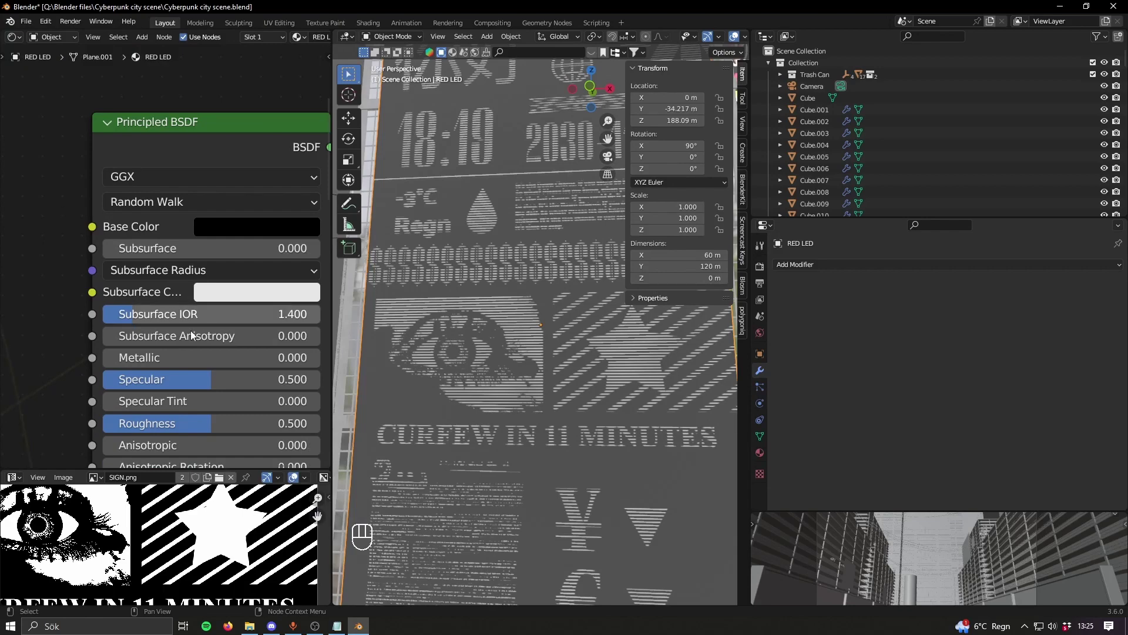
{"action": "scroll", "coordinate": [235, 246], "scroll_direction": "down", "scroll_amount": 1}
{"action": "middle_click_drag", "start_coordinate": [232, 374], "coordinate": [191, 213]}
{"action": "scroll", "coordinate": [191, 212], "scroll_direction": "down", "scroll_amount": 3}
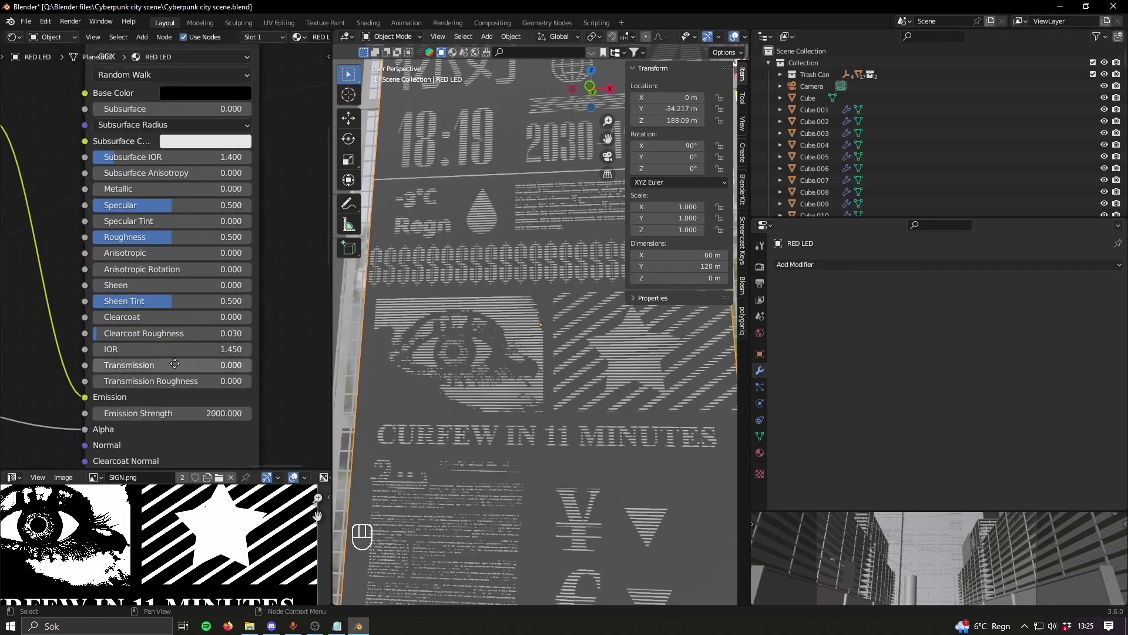
{"action": "middle_click_drag", "start_coordinate": [176, 365], "coordinate": [220, 209]}
{"action": "scroll", "coordinate": [617, 470], "scroll_direction": "down", "scroll_amount": 6}
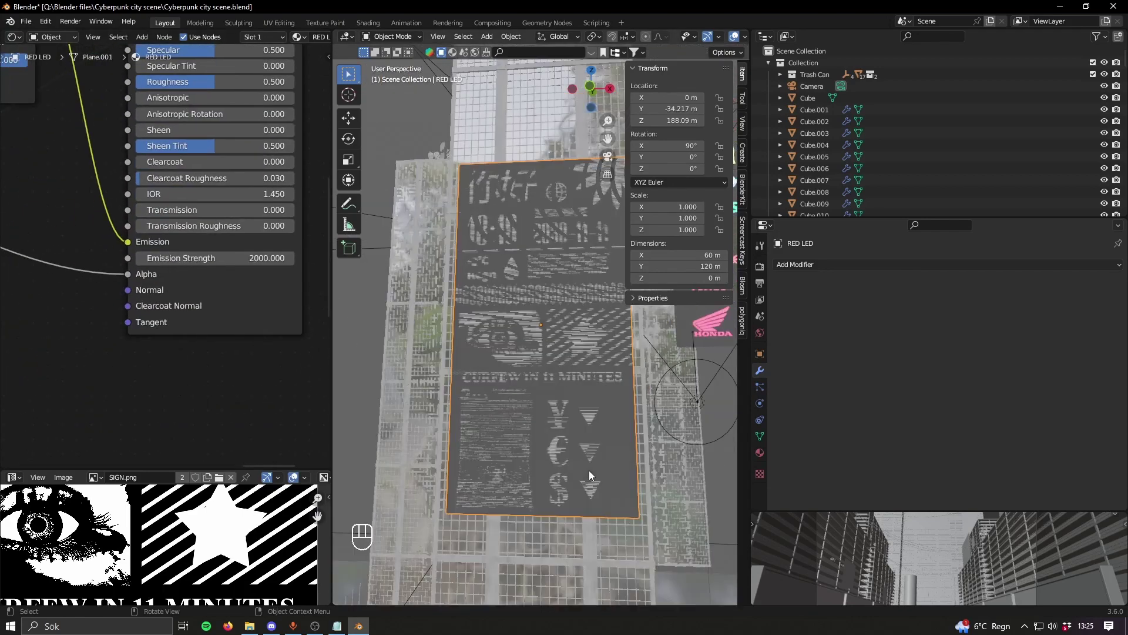
Step: Review the links from the first Multiply node and the Color Ramp into the second Multiply node
{"action": "scroll", "coordinate": [88, 353], "scroll_direction": "down", "scroll_amount": 1}
{"action": "middle_click_drag", "start_coordinate": [88, 353], "coordinate": [208, 402]}
{"action": "scroll", "coordinate": [180, 352], "scroll_direction": "up", "scroll_amount": 2}
{"action": "middle_click_drag", "start_coordinate": [180, 352], "coordinate": [222, 356]}
{"action": "scroll", "coordinate": [150, 292], "scroll_direction": "down", "scroll_amount": 1}
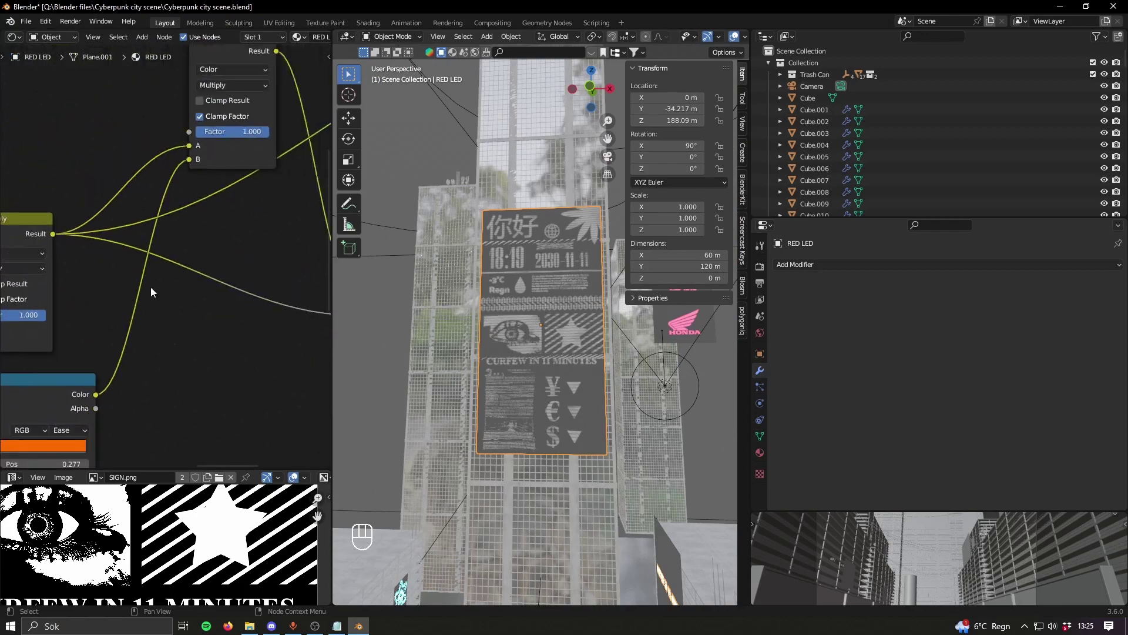
Step: Move from the skyscraper to the smaller street signs and select the DISTRICT sign plane
{"action": "scroll", "coordinate": [245, 351], "scroll_direction": "down", "scroll_amount": 8}
{"action": "middle_click_drag", "start_coordinate": [425, 386], "coordinate": [388, 427]}
{"action": "scroll", "coordinate": [390, 424], "scroll_direction": "down", "scroll_amount": 2}
{"action": "middle_click_drag", "start_coordinate": [394, 420], "coordinate": [564, 221], "text": "shift"}
{"action": "scroll", "coordinate": [552, 235], "scroll_direction": "up", "scroll_amount": 2}
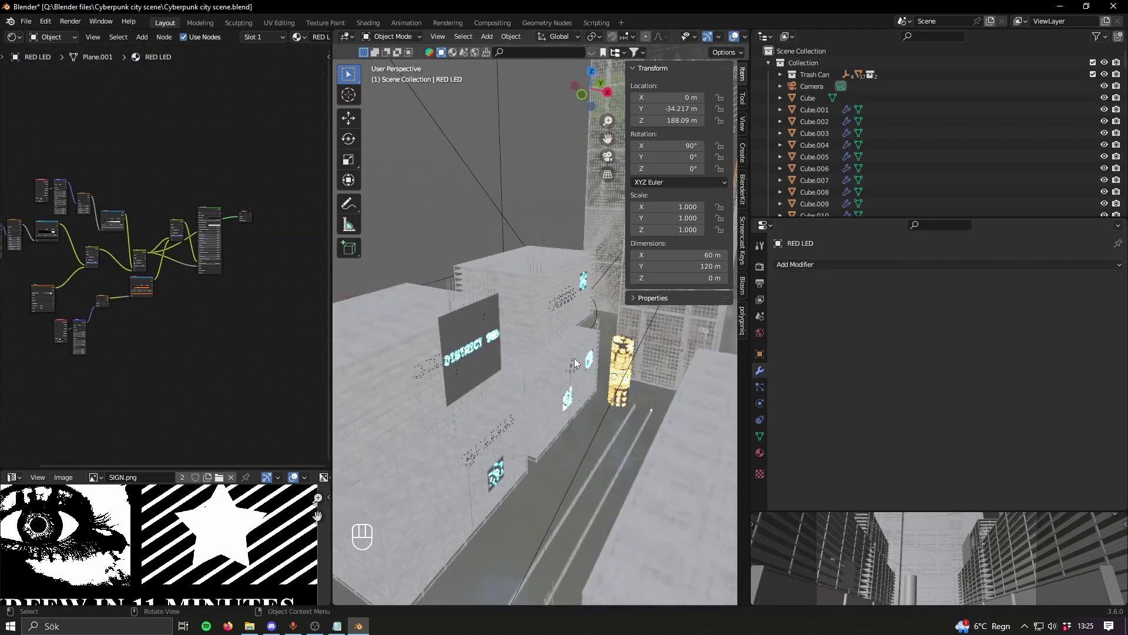
{"action": "left_click", "coordinate": [484, 360]}
{"action": "middle_click_drag", "start_coordinate": [538, 361], "coordinate": [456, 404], "text": "shift"}
{"action": "scroll", "coordinate": [456, 404], "scroll_direction": "down", "scroll_amount": 3}
Step: Inspect the district sign material's Principled shader, and return to the skyscraper's RED LED sign and its shader
{"action": "middle_click_drag", "start_coordinate": [241, 229], "coordinate": [229, 320]}
{"action": "scroll", "coordinate": [183, 301], "scroll_direction": "up", "scroll_amount": 2}
{"action": "scroll", "coordinate": [187, 299], "scroll_direction": "up", "scroll_amount": 5}
{"action": "mouse_move", "coordinate": [485, 385]}
{"action": "middle_mouse_down"}
{"action": "mouse_move", "coordinate": [508, 317]}
{"action": "mouse_move", "coordinate": [482, 380]}
{"action": "middle_mouse_up"}
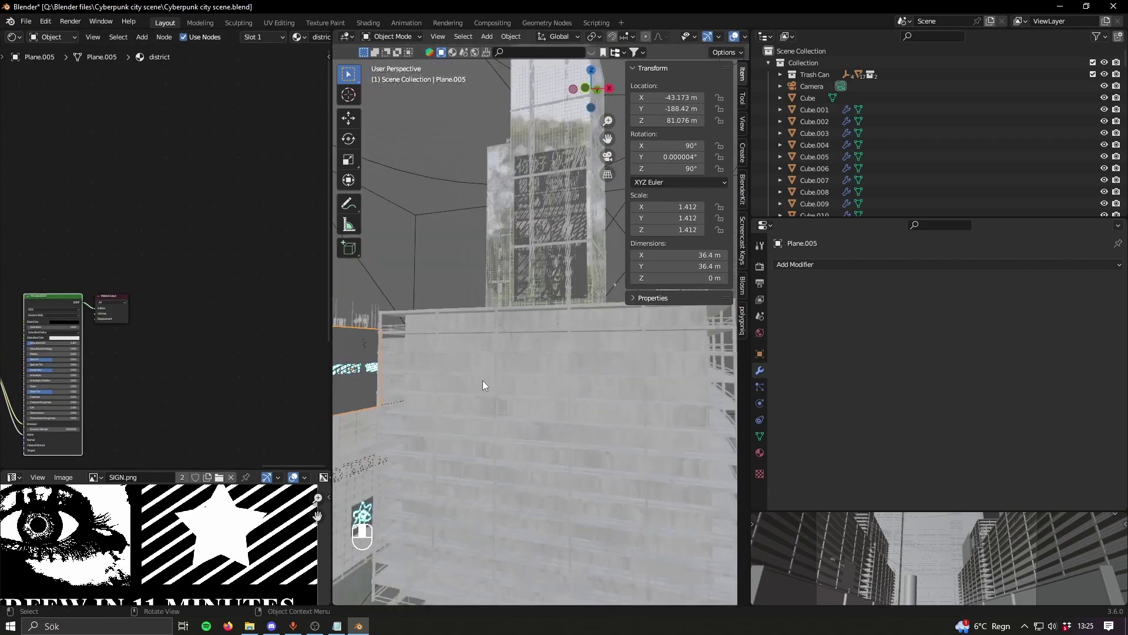
{"action": "scroll", "coordinate": [260, 263], "scroll_direction": "up", "scroll_amount": 2}
{"action": "middle_click_drag", "start_coordinate": [211, 326], "coordinate": [185, 340]}
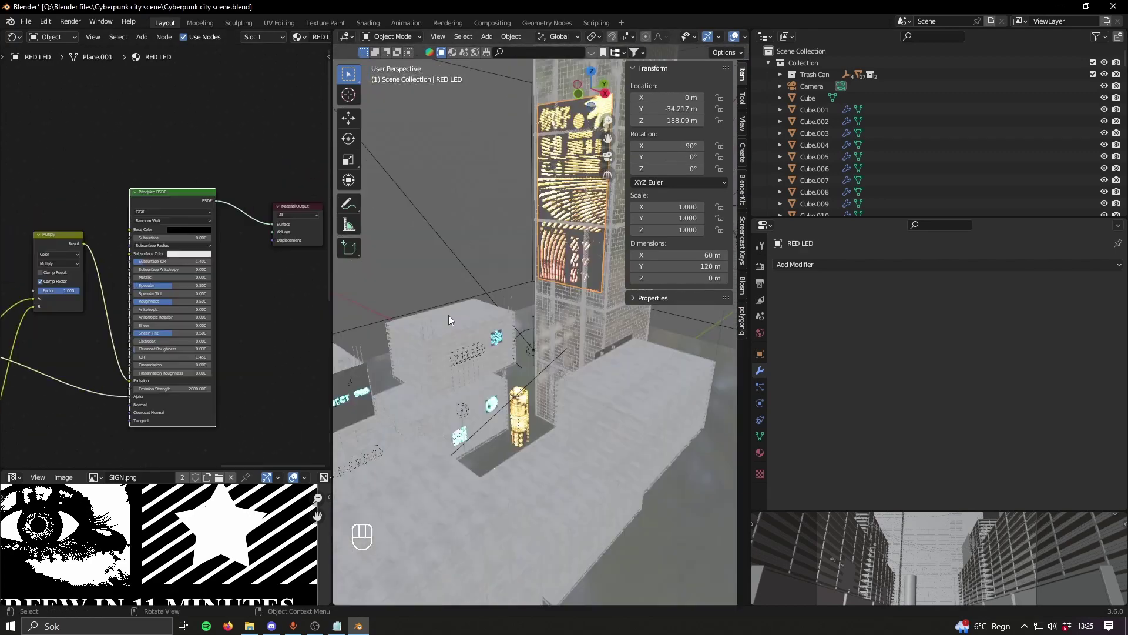
Step: Select the large volume box that encloses the whole city
{"action": "scroll", "coordinate": [449, 318], "scroll_direction": "down", "scroll_amount": 3}
{"action": "middle_click_drag", "start_coordinate": [453, 318], "coordinate": [530, 368], "text": "shift"}
{"action": "scroll", "coordinate": [533, 354], "scroll_direction": "down", "scroll_amount": 7}
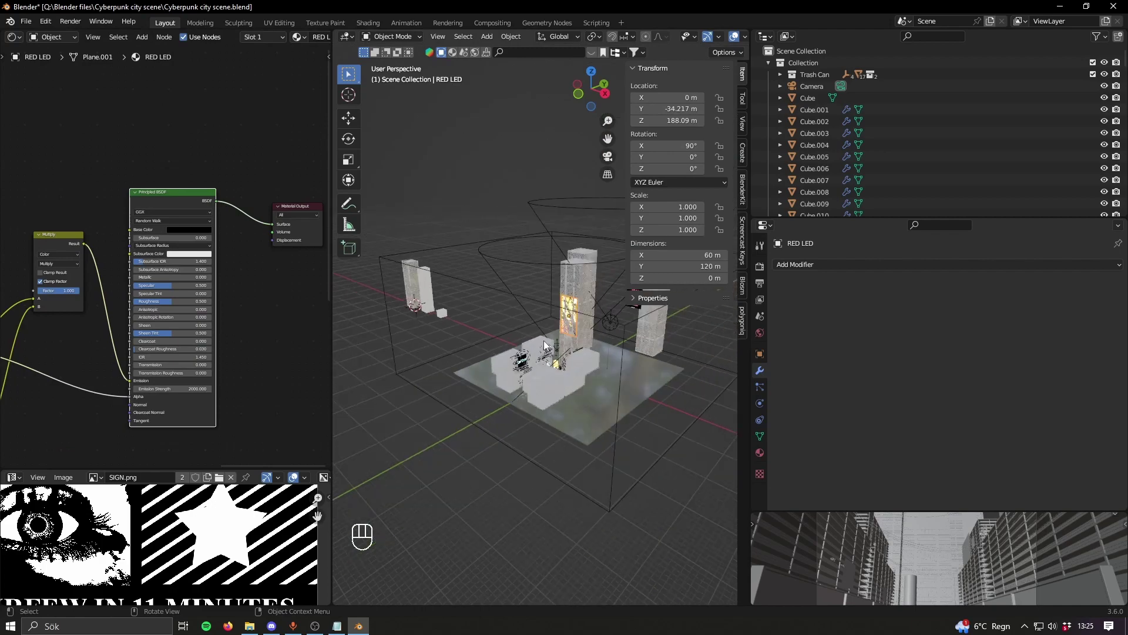
{"action": "middle_click_drag", "start_coordinate": [531, 276], "coordinate": [489, 315]}
{"action": "left_click", "coordinate": [454, 242]}
{"action": "scroll", "coordinate": [525, 280], "scroll_direction": "up", "scroll_amount": 4}
{"action": "scroll", "coordinate": [489, 315], "scroll_direction": "down", "scroll_amount": 6}
{"action": "mouse_move", "coordinate": [540, 373]}
{"action": "middle_mouse_down", "text": "shift"}
{"action": "mouse_move", "coordinate": [555, 382]}
{"action": "mouse_move", "coordinate": [548, 376]}
{"action": "middle_mouse_up", "text": "shift"}
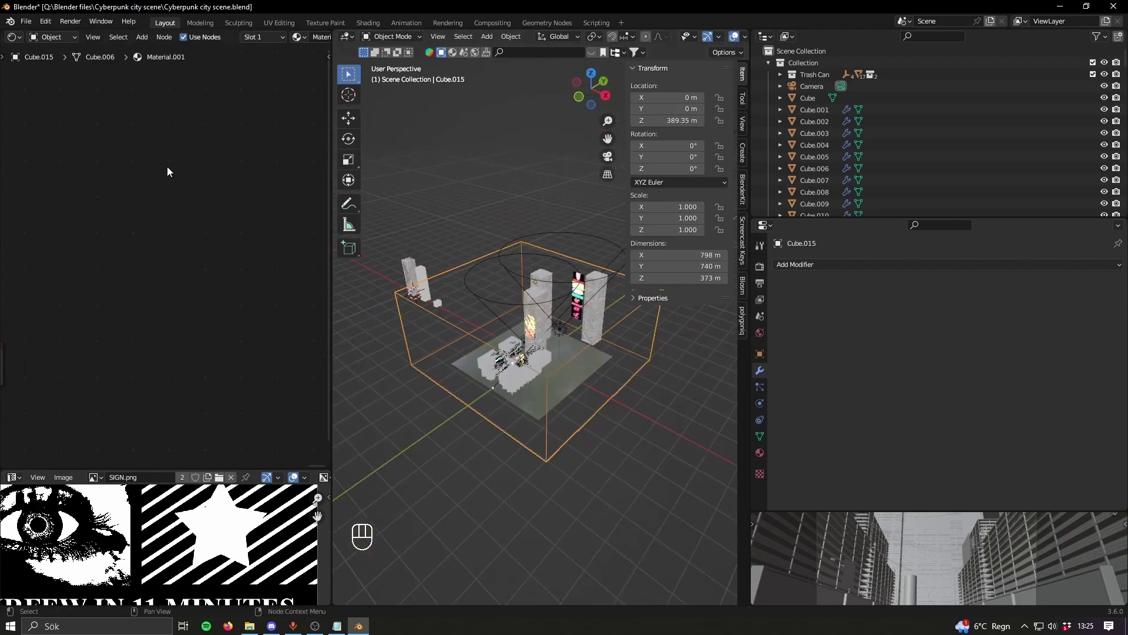
Step: Frame the volume box's material nodes and check the exact Density value of its Principled Volume shader
{"action": "key", "text": "a"}
{"action": "key", "text": "KP_Decimal"}
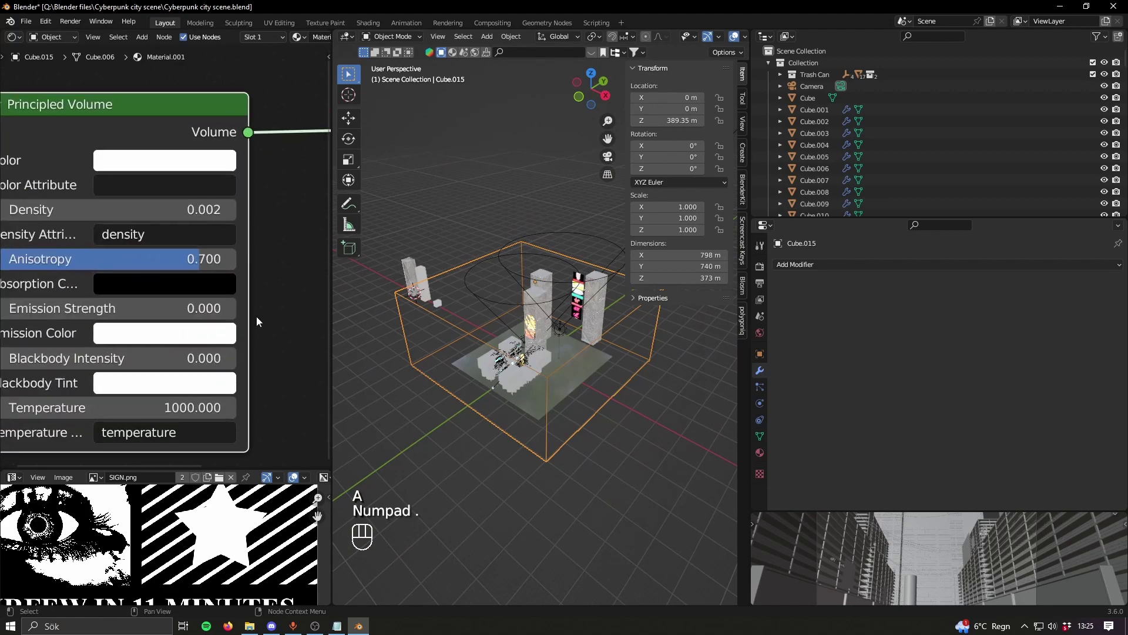
{"action": "left_click", "coordinate": [175, 207]}
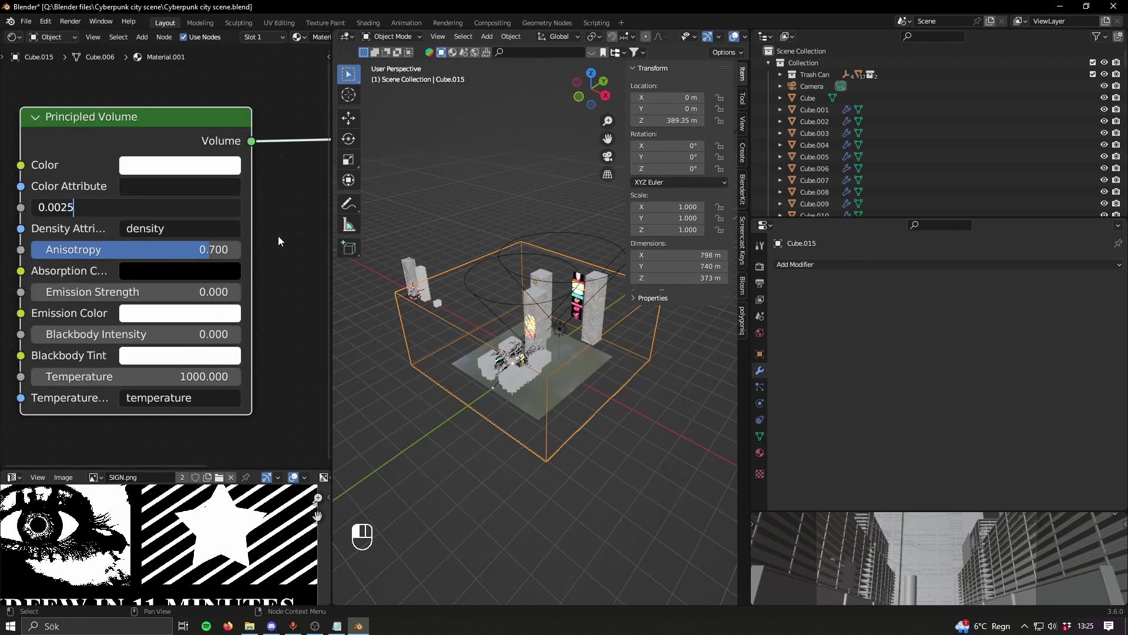
{"action": "key", "text": "Return"}
{"action": "scroll", "coordinate": [278, 235], "scroll_direction": "down", "scroll_amount": 1}
{"action": "middle_click_drag", "start_coordinate": [517, 346], "coordinate": [545, 357]}
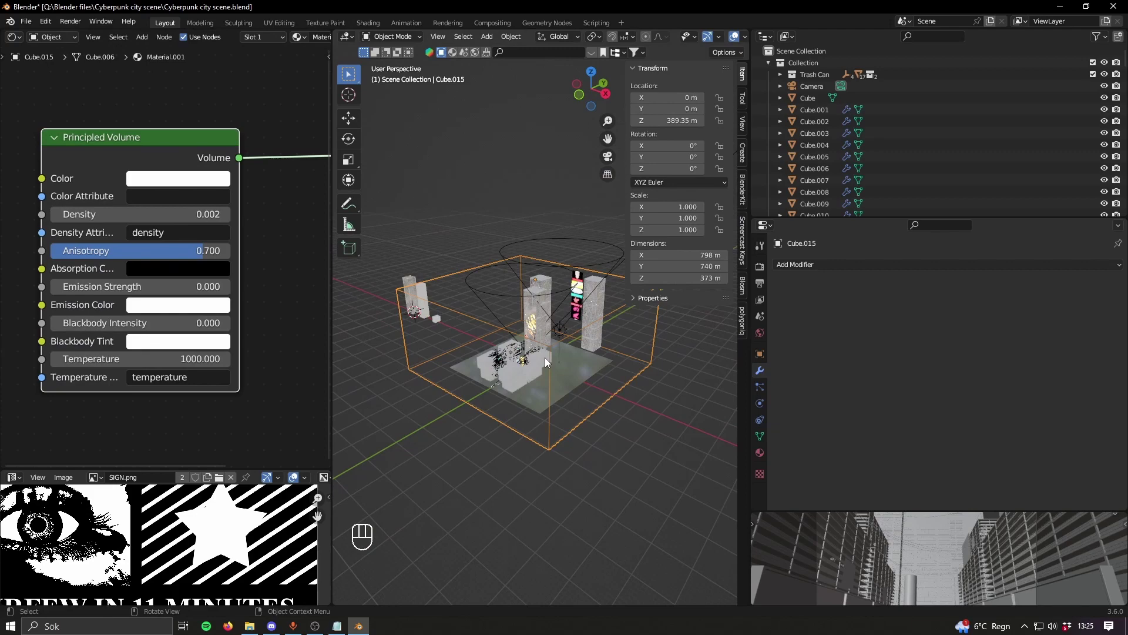
Step: Look over the skyscraper sign and the city inside the volume box, and show the box's complete node setup
{"action": "scroll", "coordinate": [525, 332], "scroll_direction": "up", "scroll_amount": 10}
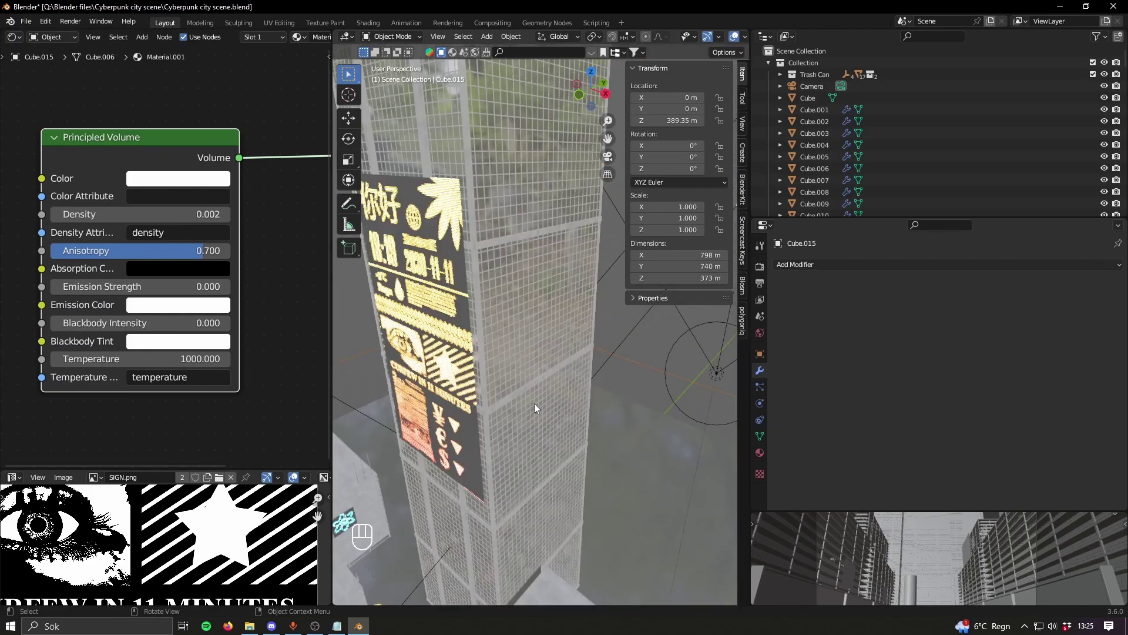
{"action": "scroll", "coordinate": [459, 358], "scroll_direction": "down", "scroll_amount": 10}
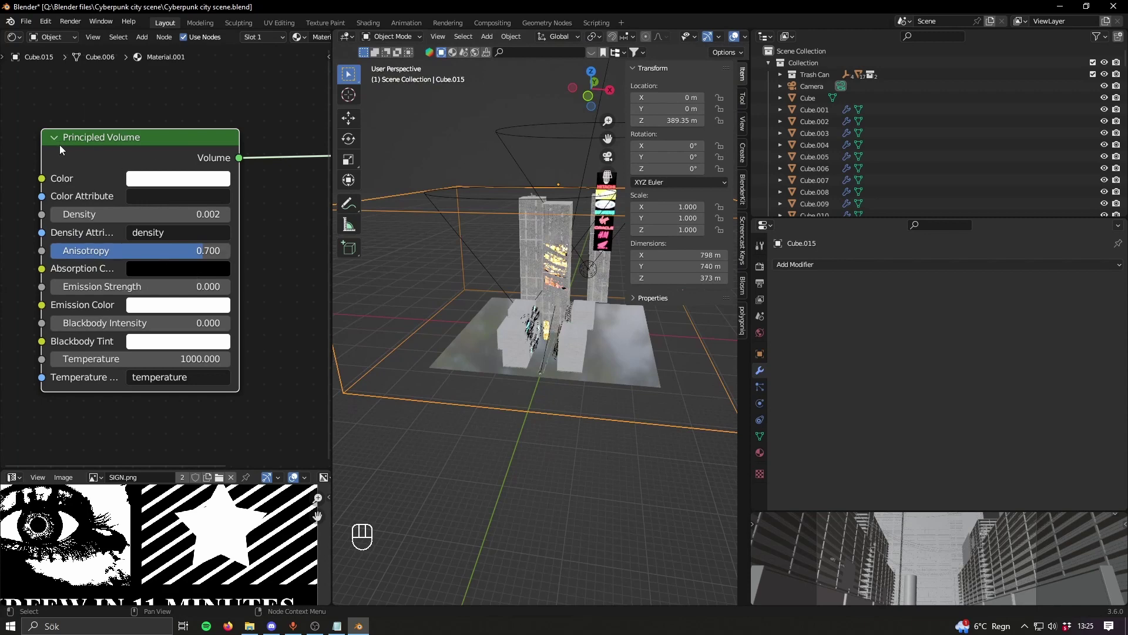
{"action": "scroll", "coordinate": [222, 290], "scroll_direction": "down", "scroll_amount": 1}
{"action": "middle_click_drag", "start_coordinate": [147, 76], "coordinate": [137, 215]}
{"action": "scroll", "coordinate": [149, 269], "scroll_direction": "down", "scroll_amount": 8}
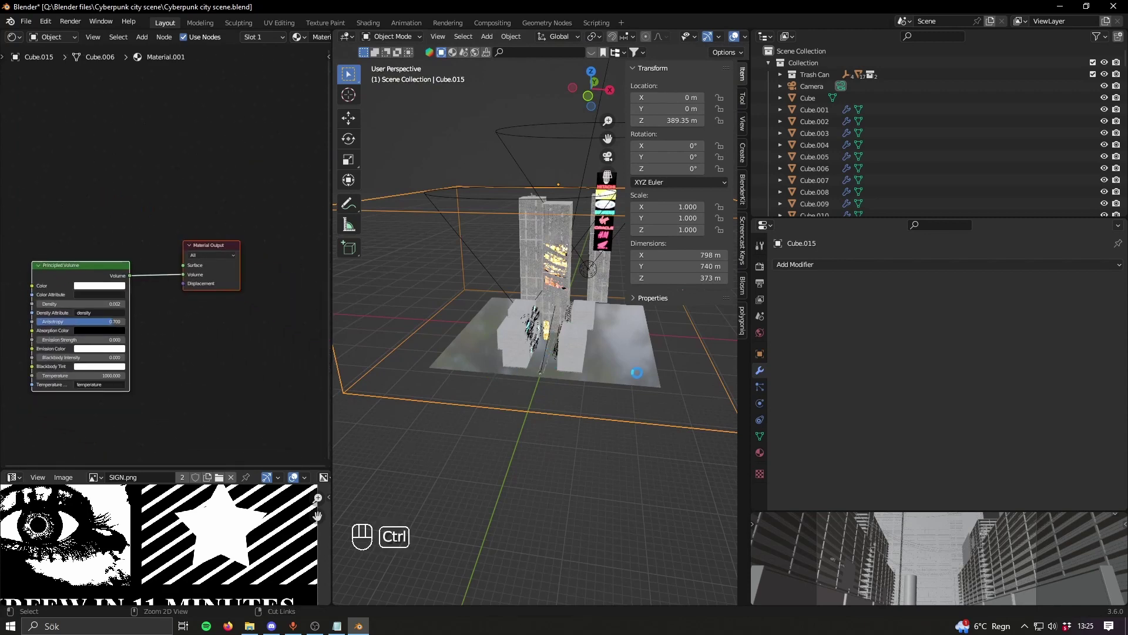
Step: Save the Blender file and switch the 3D viewport to solid shading
{"action": "key", "text": "ctrl+s"}
{"action": "middle_click_drag", "start_coordinate": [546, 381], "coordinate": [520, 383]}
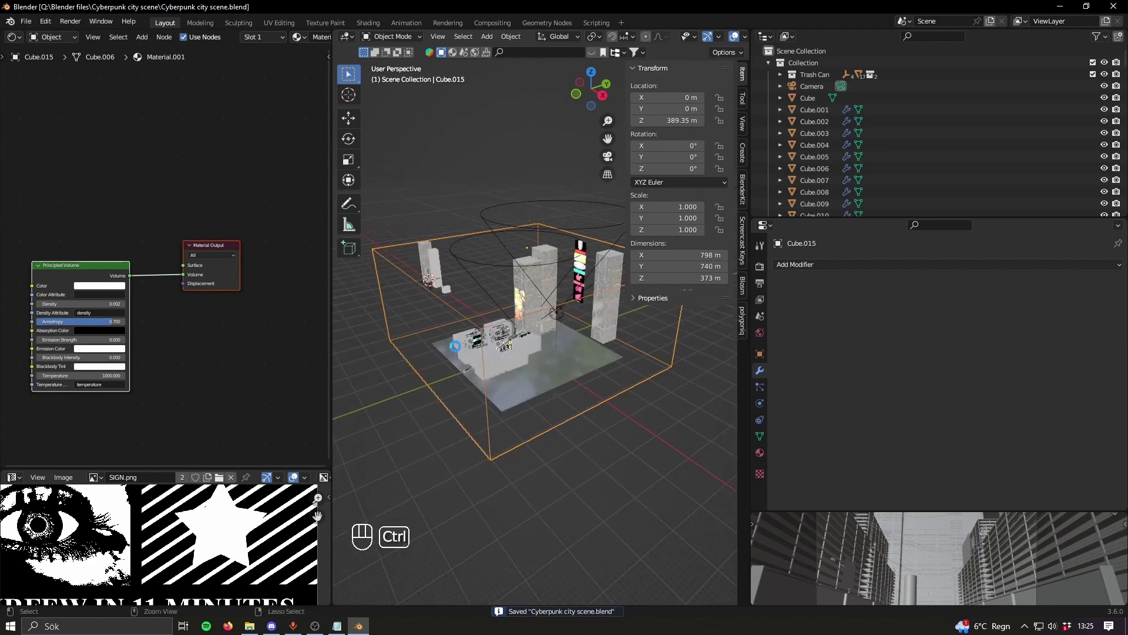
{"action": "key", "text": "z"}
{"action": "key", "text": "z"}
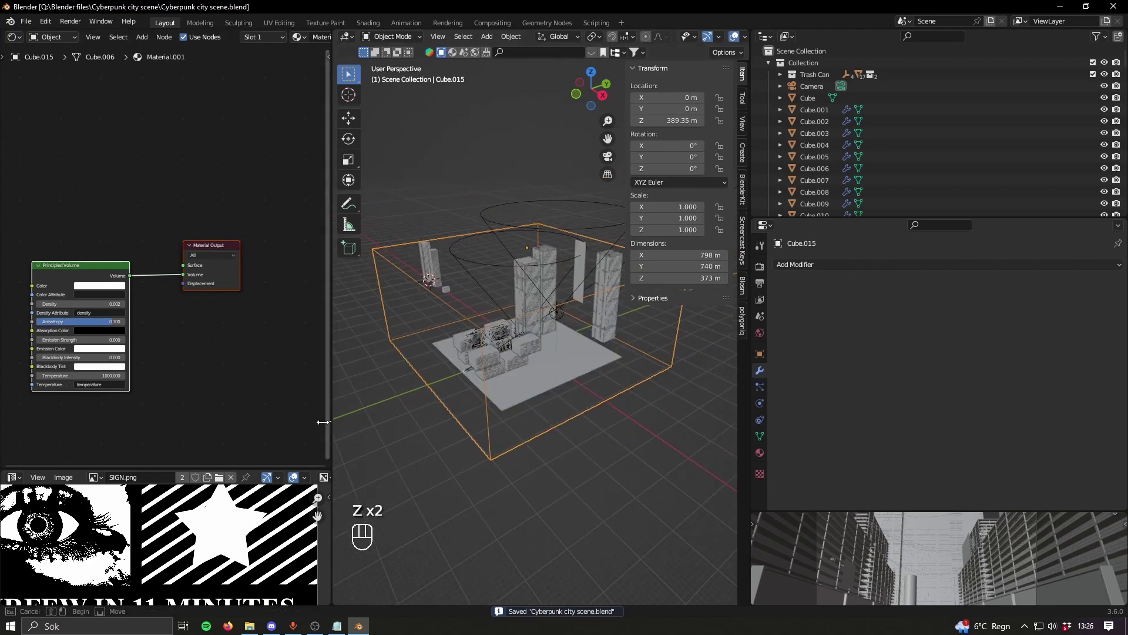
Step: Widen the 3D viewport, split off an area beneath it and turn that area into an Asset Browser
{"action": "left_click_drag", "start_coordinate": [325, 424], "coordinate": [94, 426]}
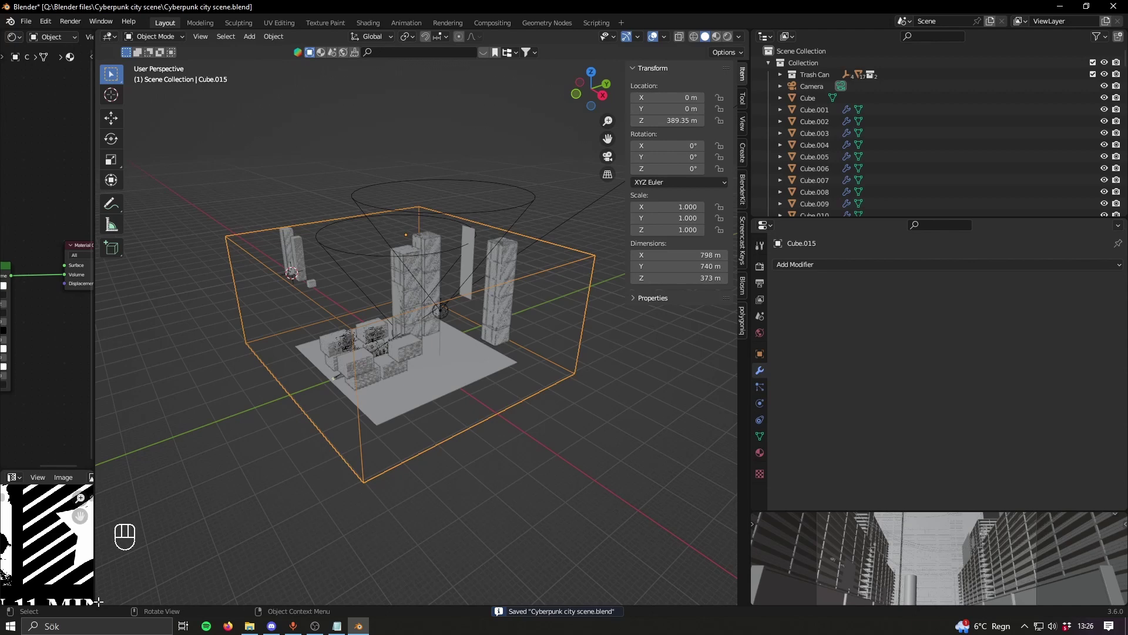
{"action": "left_click_drag", "start_coordinate": [98, 601], "coordinate": [107, 401]}
{"action": "left_click", "coordinate": [107, 400]}
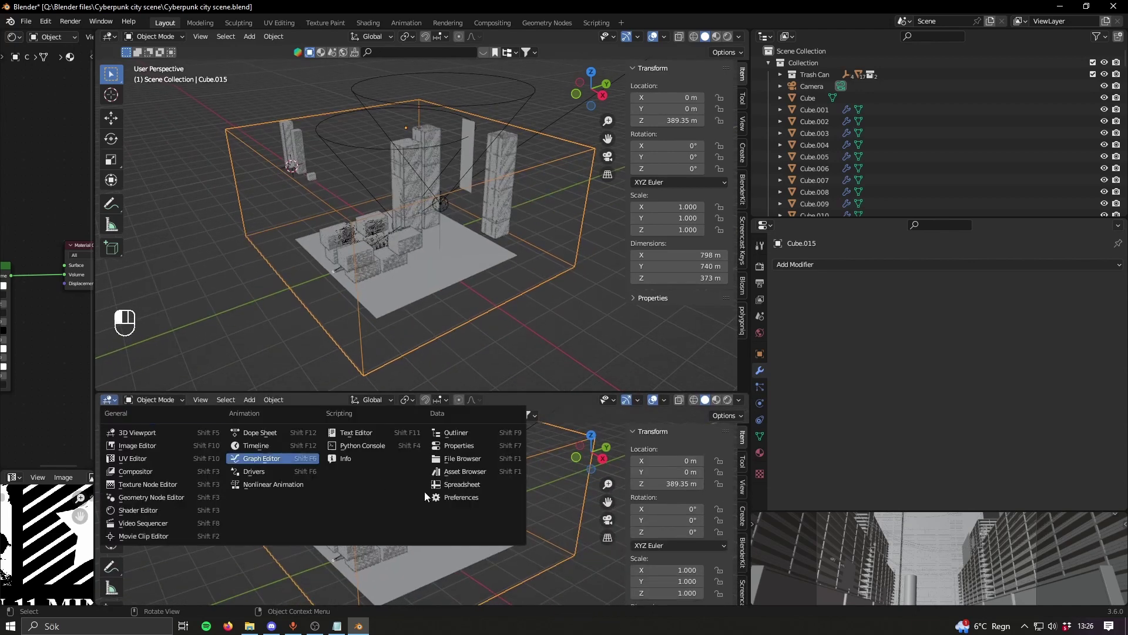
{"action": "left_click", "coordinate": [461, 471]}
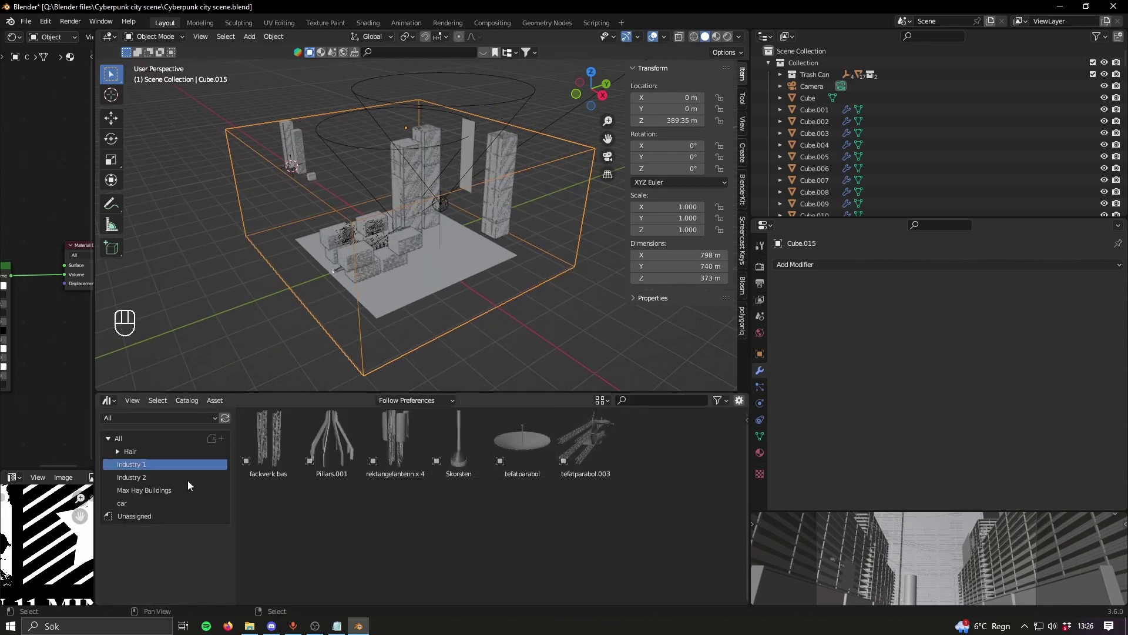
Step: Browse the Industry 2 and Industry 1 asset catalogs, and shrink the Asset Browser to enlarge the viewport
{"action": "left_click", "coordinate": [143, 477]}
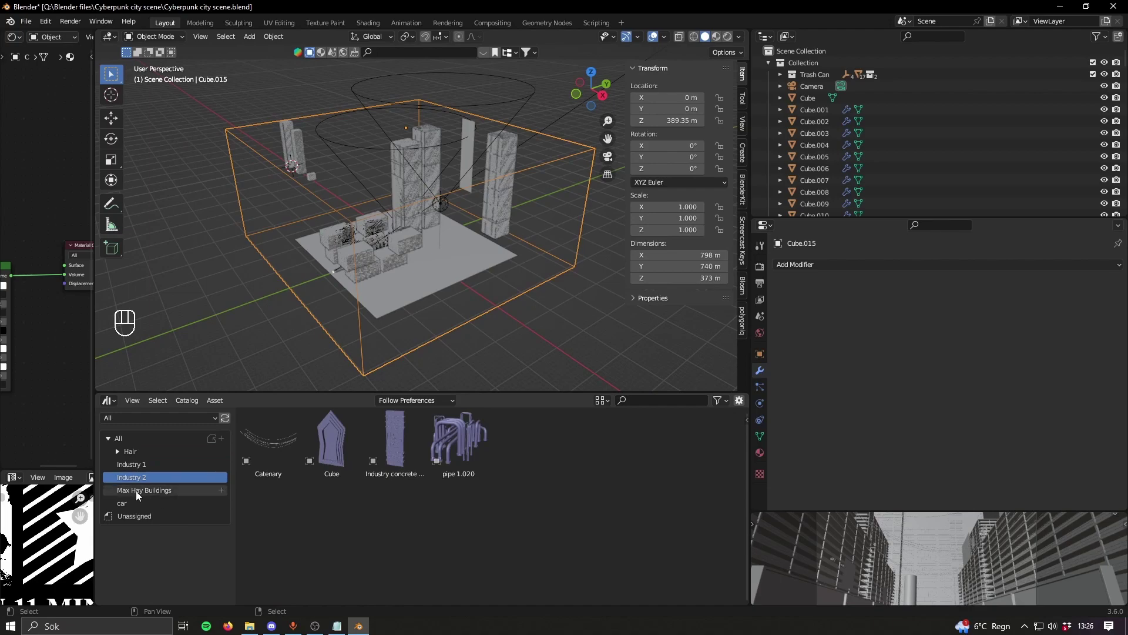
{"action": "left_click", "coordinate": [138, 465]}
{"action": "left_click_drag", "start_coordinate": [349, 391], "coordinate": [346, 539]}
Step: Look through the scene camera and examine the antennas and cables on the building rooftops
{"action": "key", "text": "KP_0"}
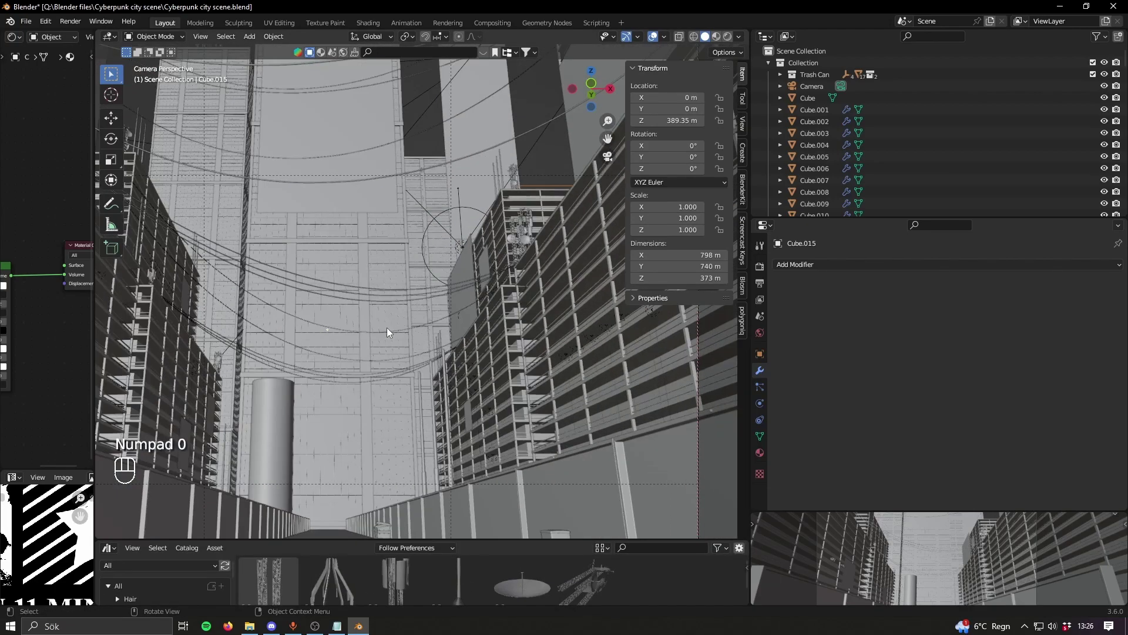
{"action": "middle_click_drag", "start_coordinate": [387, 327], "coordinate": [564, 404], "text": "shift"}
{"action": "scroll", "coordinate": [470, 306], "scroll_direction": "up", "scroll_amount": 4}
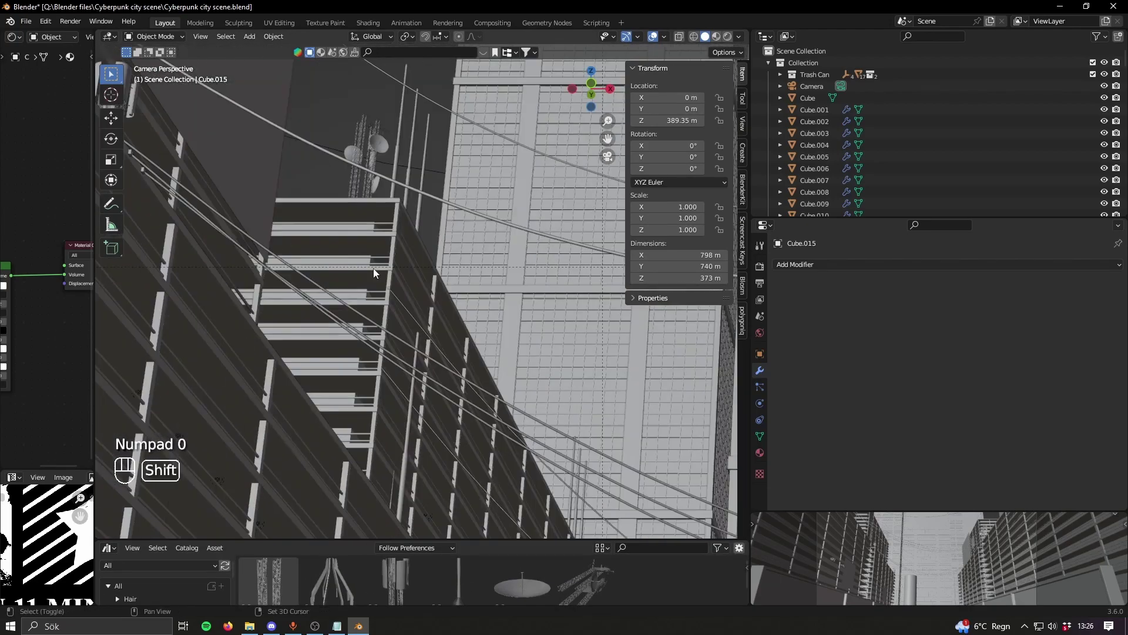
Step: Select the front trash can on the street and show its BlenderKit model details
{"action": "middle_click_drag", "start_coordinate": [373, 268], "coordinate": [372, 315], "text": "shift"}
{"action": "left_click", "coordinate": [336, 320]}
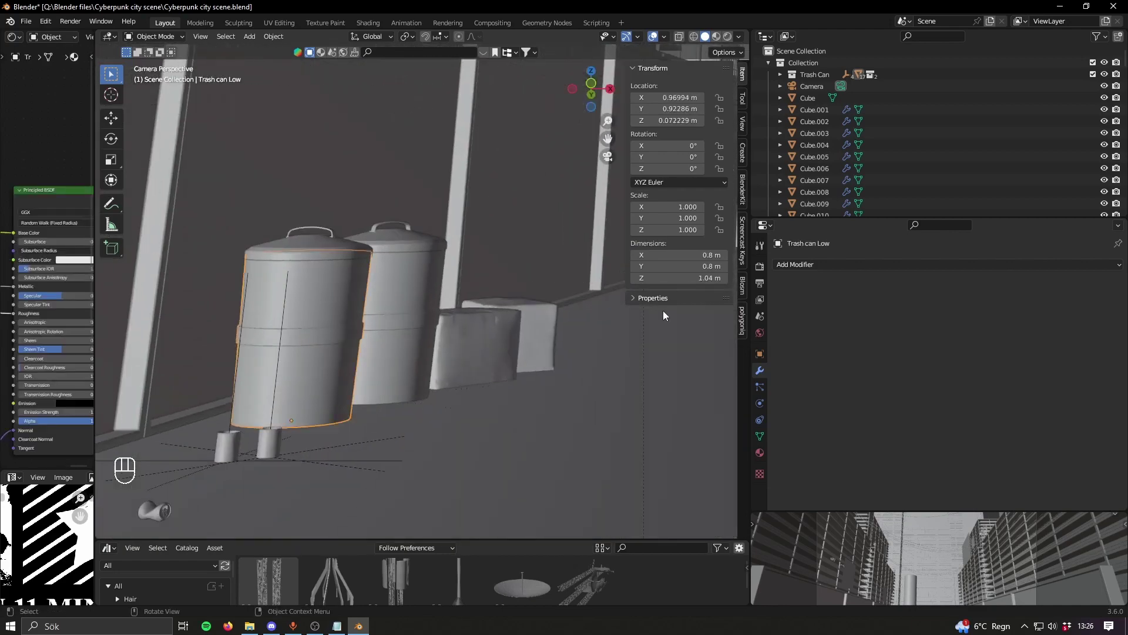
{"action": "left_click", "coordinate": [742, 200]}
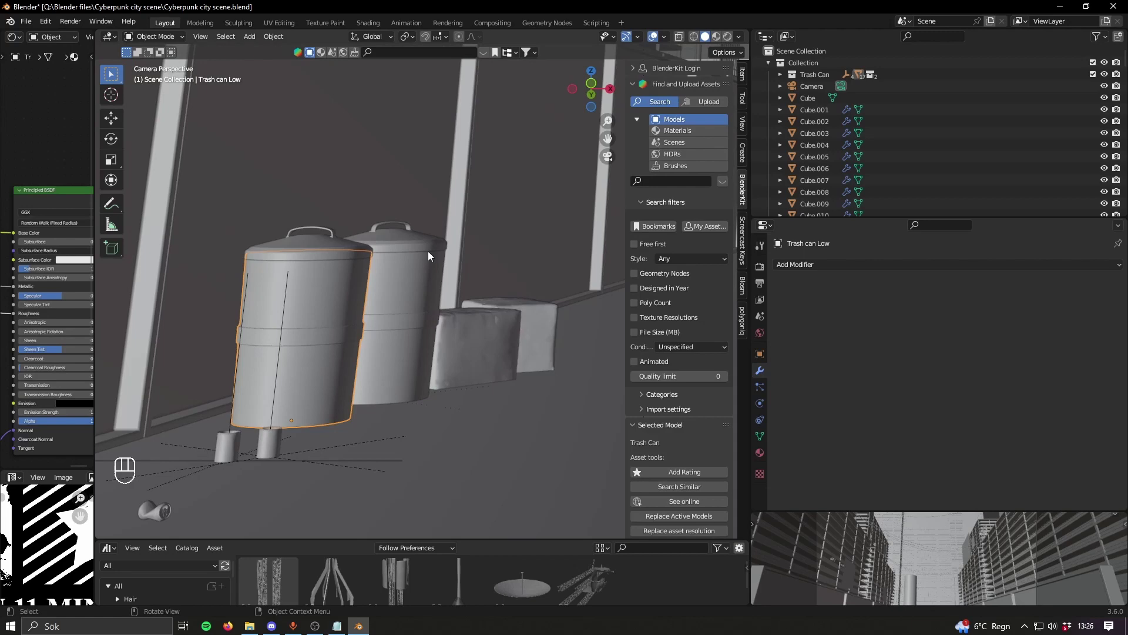
{"action": "scroll", "coordinate": [428, 253], "scroll_direction": "down", "scroll_amount": 5}
{"action": "middle_click_drag", "start_coordinate": [467, 348], "coordinate": [414, 352], "text": "shift"}
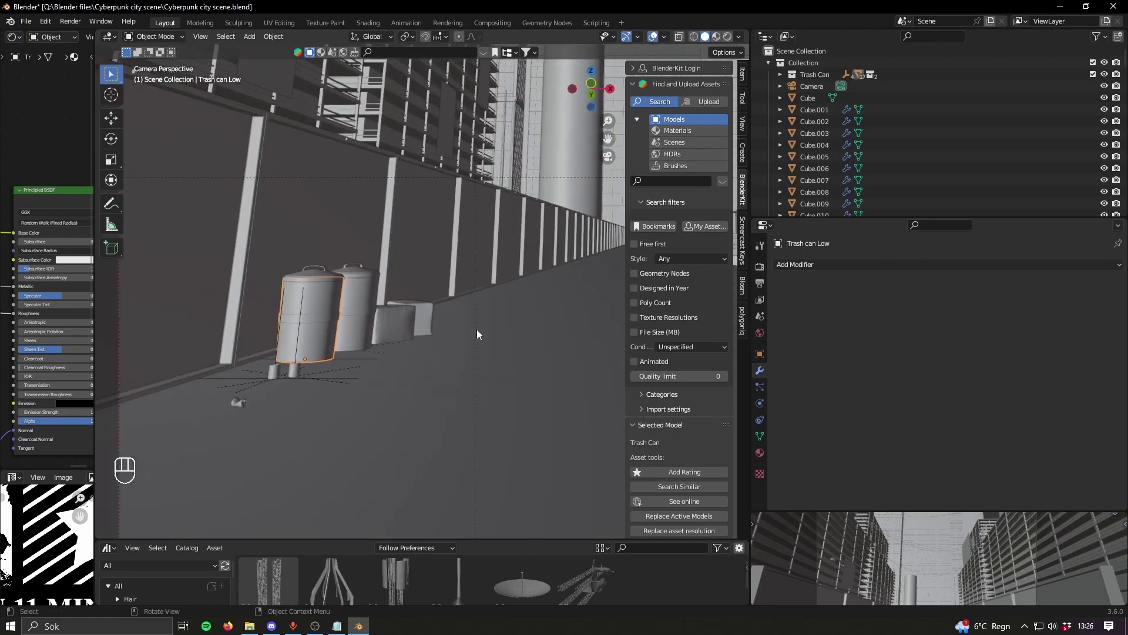
{"action": "middle_click_drag", "start_coordinate": [478, 334], "coordinate": [479, 385], "text": "shift"}
Step: Select one of the cables hanging between the buildings and examine how it spans the street
{"action": "scroll", "coordinate": [365, 371], "scroll_direction": "up", "scroll_amount": 5}
{"action": "left_click", "coordinate": [365, 371]}
{"action": "scroll", "coordinate": [364, 372], "scroll_direction": "up", "scroll_amount": 3}
{"action": "scroll", "coordinate": [515, 350], "scroll_direction": "down", "scroll_amount": 8}
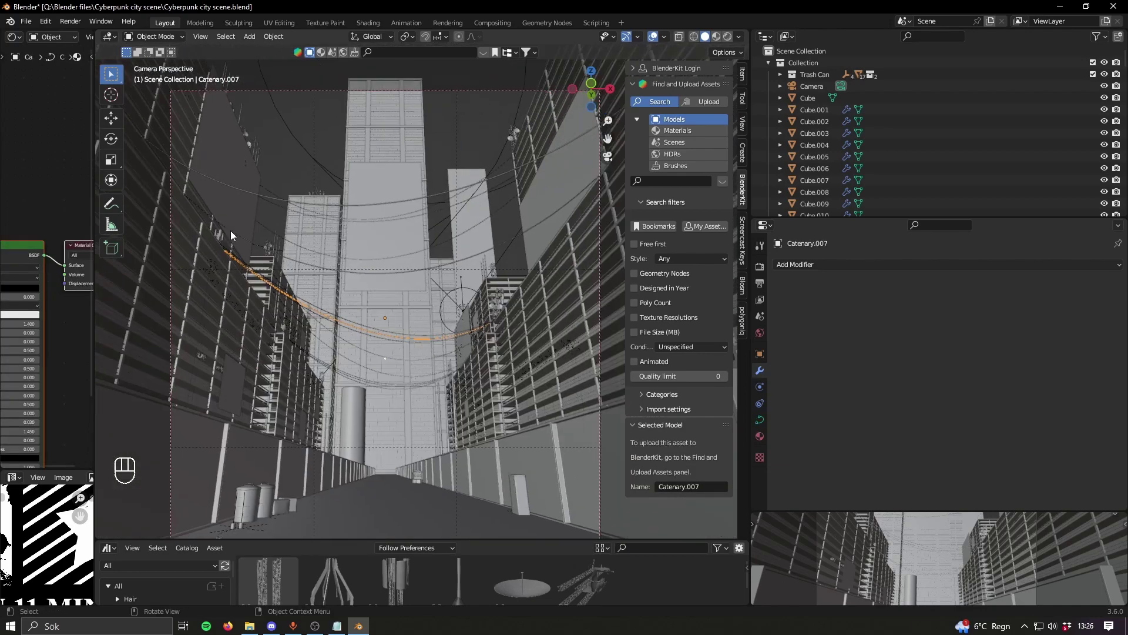
{"action": "middle_click_drag", "start_coordinate": [331, 289], "coordinate": [436, 357]}
Step: Search the add-on preferences for "extra" and check the Extra Objects add-ons for curves and meshes
{"action": "left_click", "coordinate": [27, 22]}
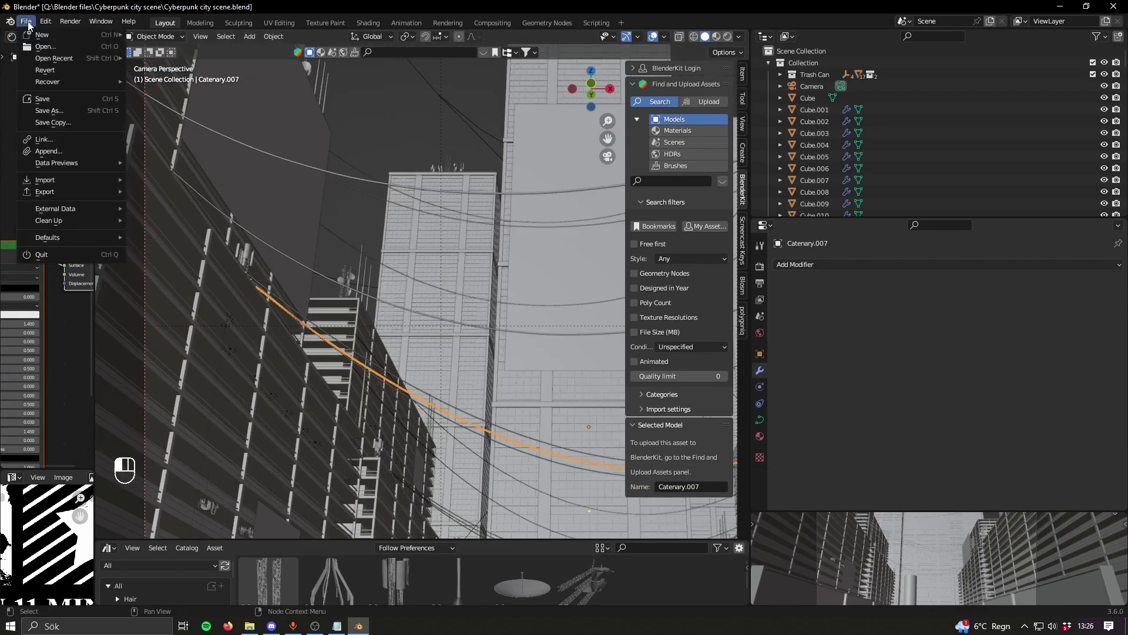
{"action": "mouse_move", "coordinate": [45, 21]}
{"action": "left_click", "coordinate": [64, 189]}
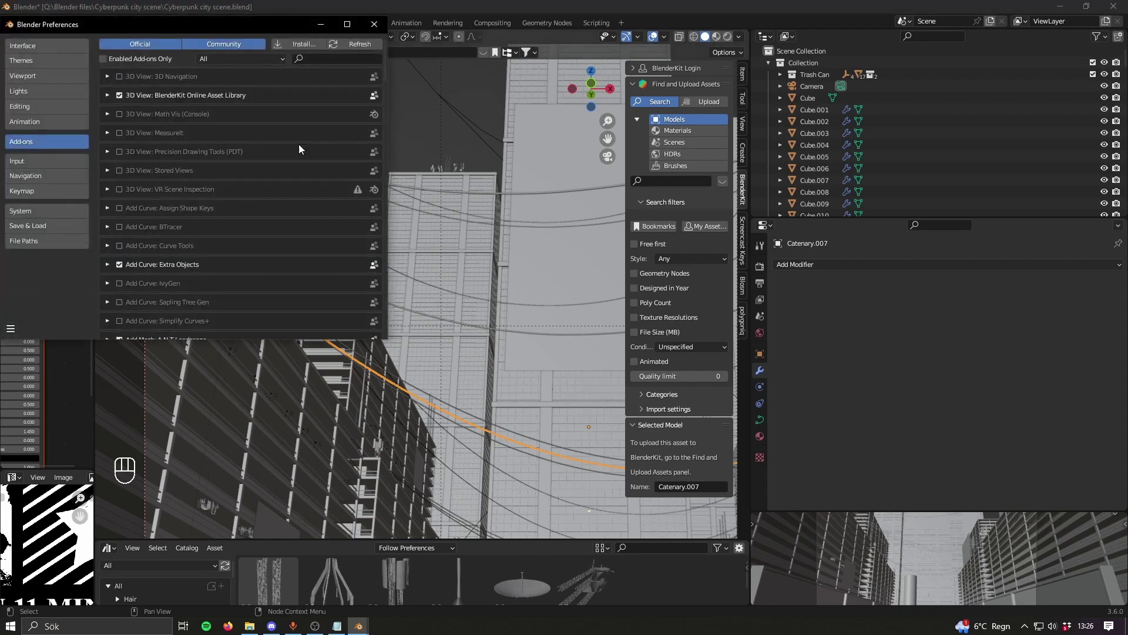
{"action": "type", "text": "exytr"}
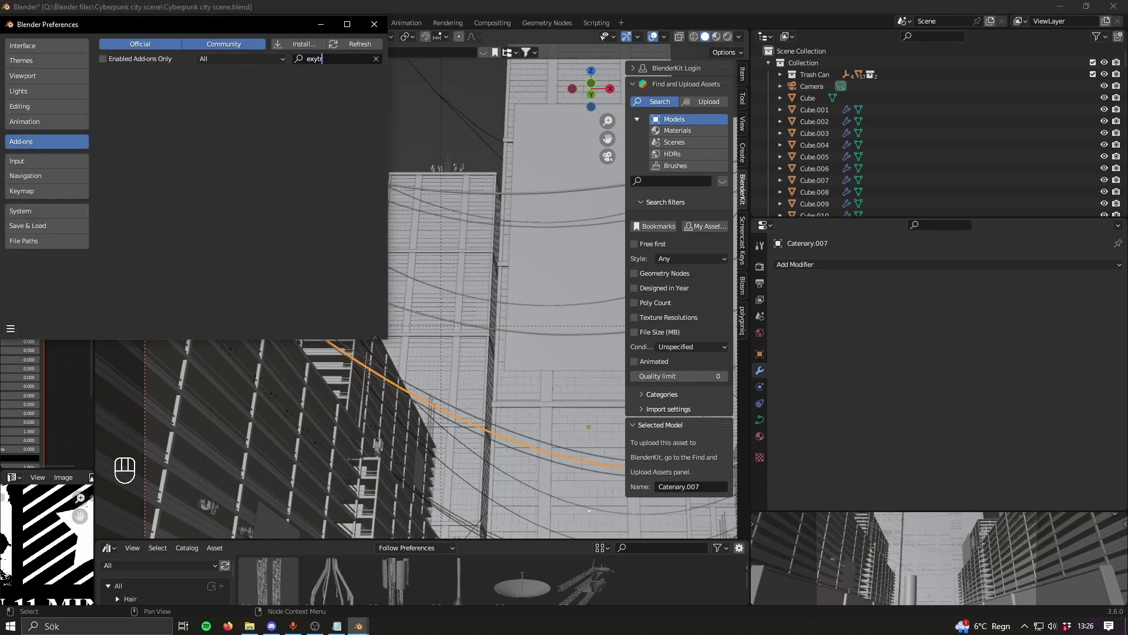
{"action": "key", "text": "BackSpace"}
{"action": "type", "text": "tra"}
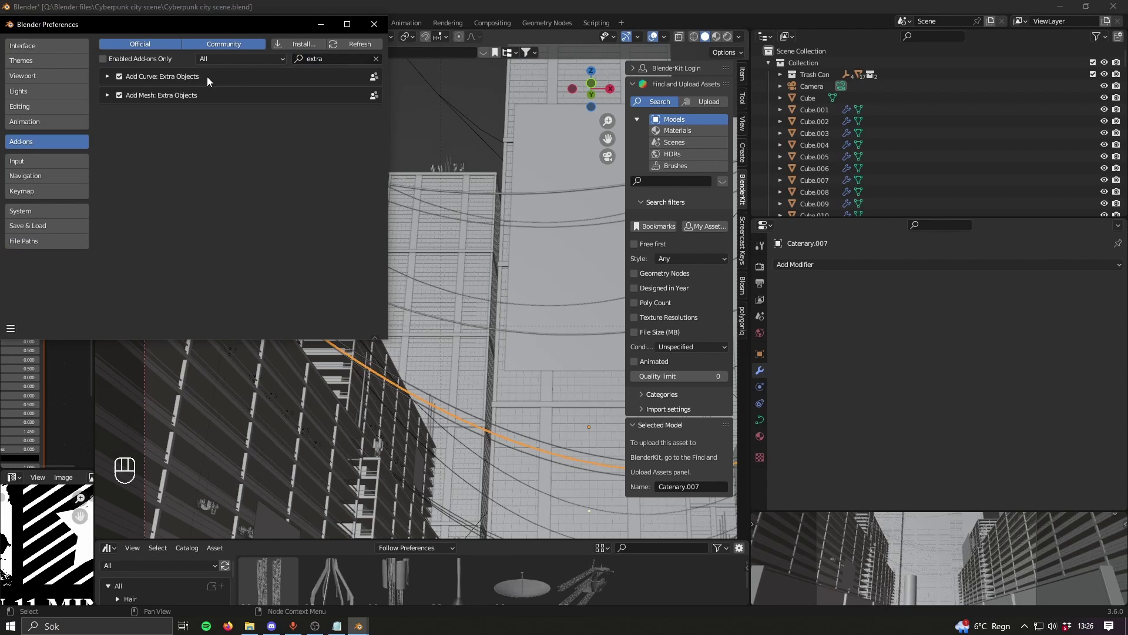
{"action": "left_click", "coordinate": [375, 24]}
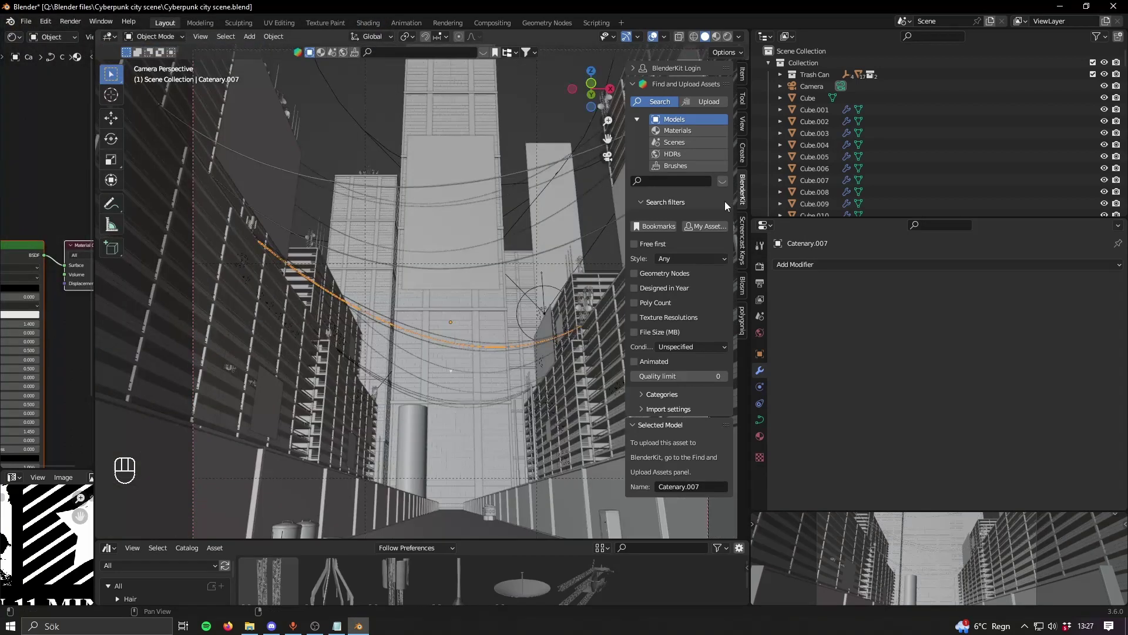
Step: Select WIREBOX.020 and WIREBOX.021, frame them to examine the cable attachment, and return to the camera view
{"action": "scroll", "coordinate": [838, 164], "scroll_direction": "down", "scroll_amount": 15}
{"action": "scroll", "coordinate": [834, 172], "scroll_direction": "down", "scroll_amount": 10}
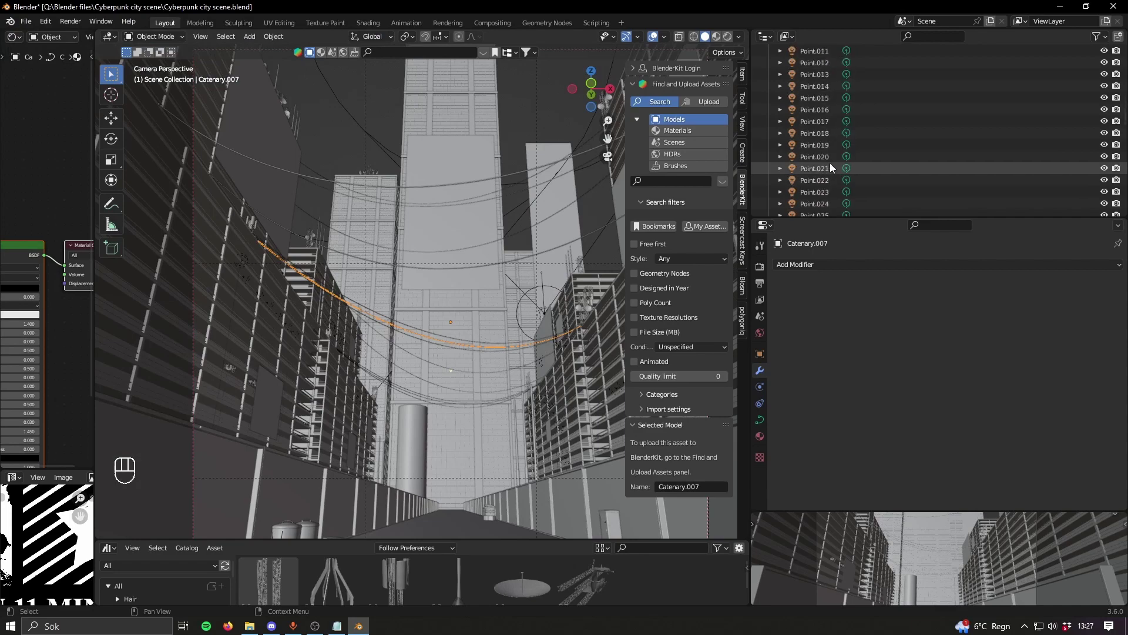
{"action": "left_click", "coordinate": [821, 109]}
{"action": "left_click", "coordinate": [822, 145]}
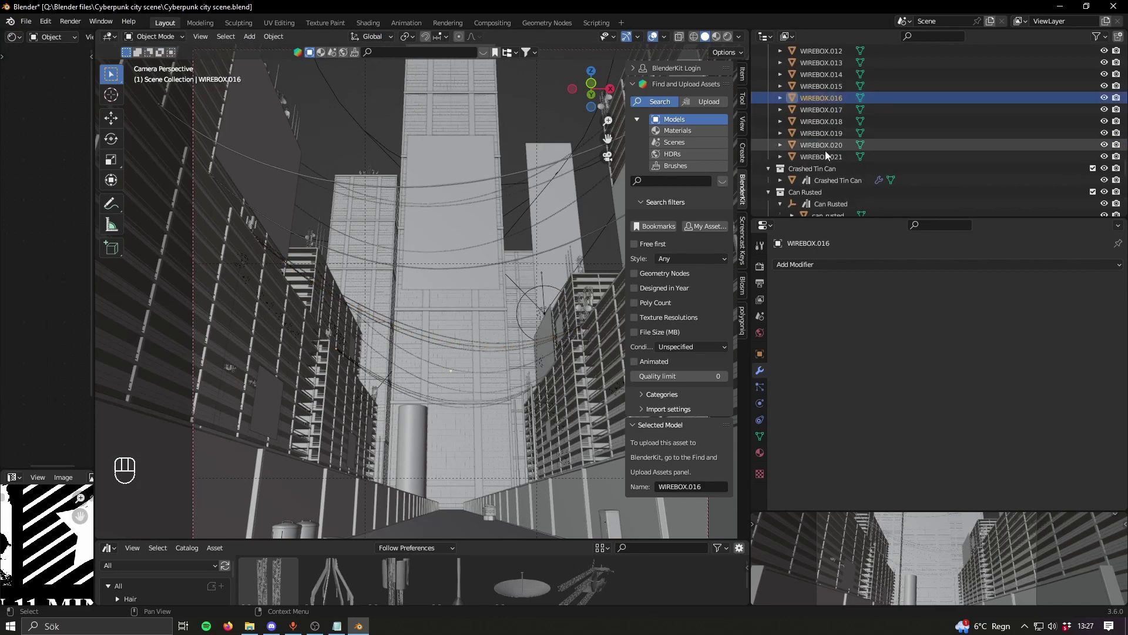
{"action": "left_click", "coordinate": [825, 155], "text": "shift"}
{"action": "key", "text": "KP_Decimal"}
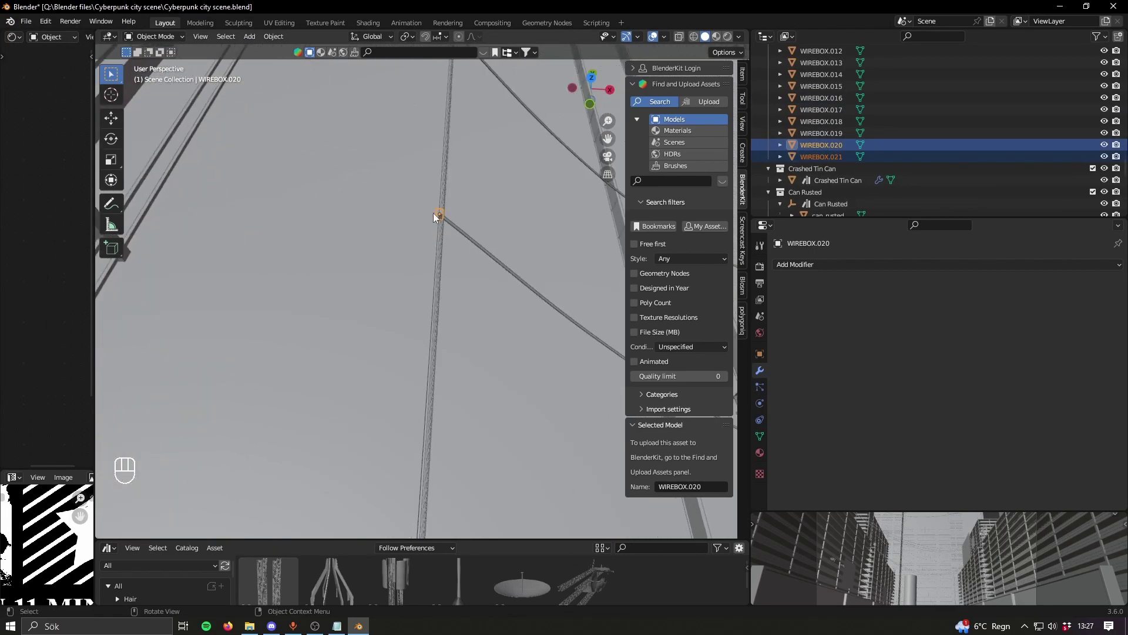
{"action": "middle_click_drag", "start_coordinate": [435, 217], "coordinate": [402, 315]}
{"action": "key", "text": "KP_0"}
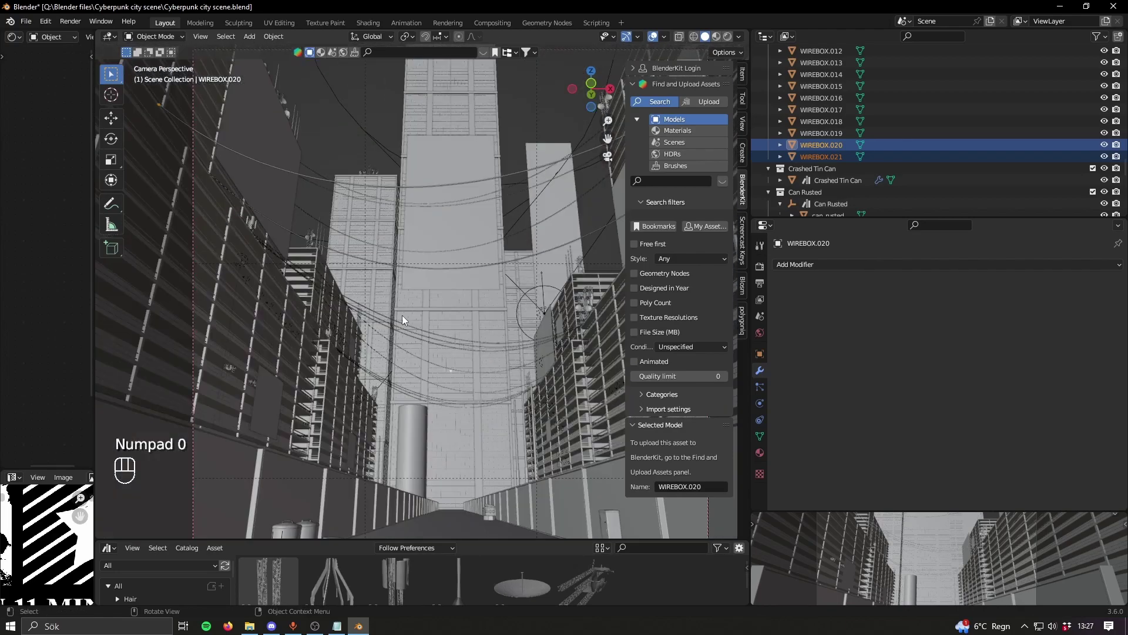
{"action": "key", "text": "KP_0"}
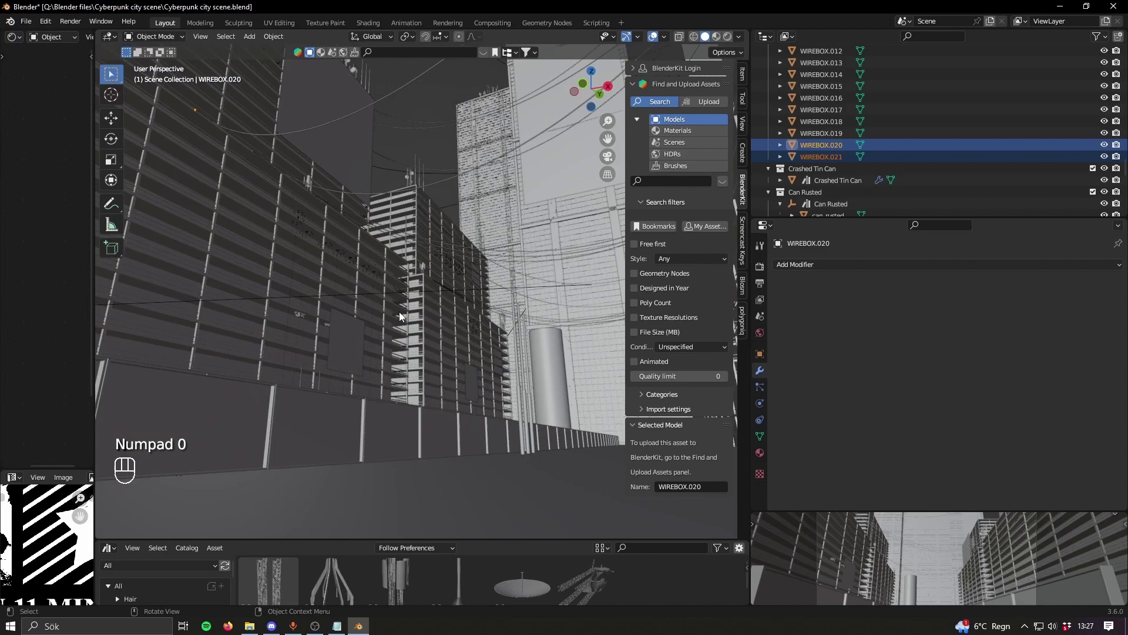
{"action": "key", "text": "KP_0"}
Step: Add a Catenary curve between the two selected wire boxes
{"action": "key", "text": "shift+a"}
{"action": "mouse_move", "coordinate": [400, 316]}
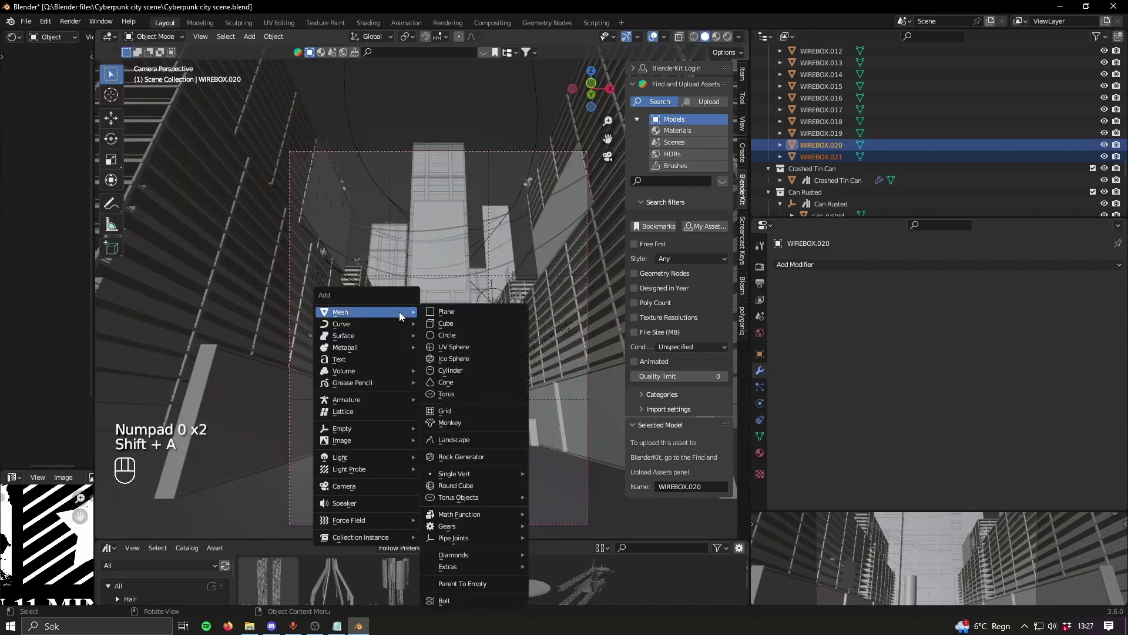
{"action": "mouse_move", "coordinate": [355, 328]}
{"action": "mouse_move", "coordinate": [447, 285]}
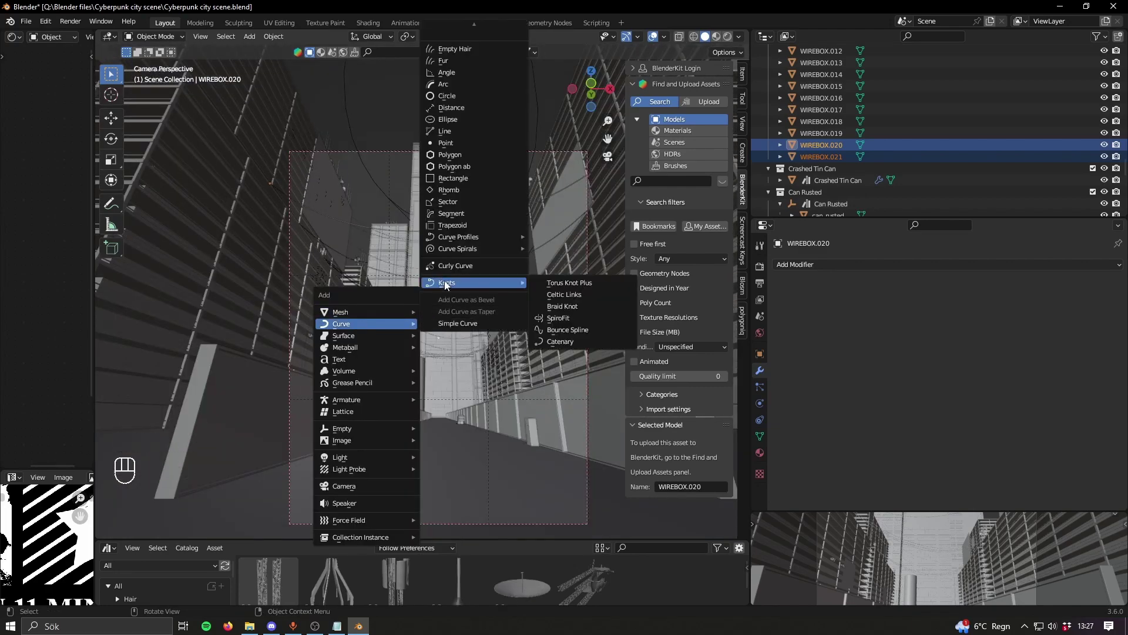
{"action": "left_click", "coordinate": [563, 341]}
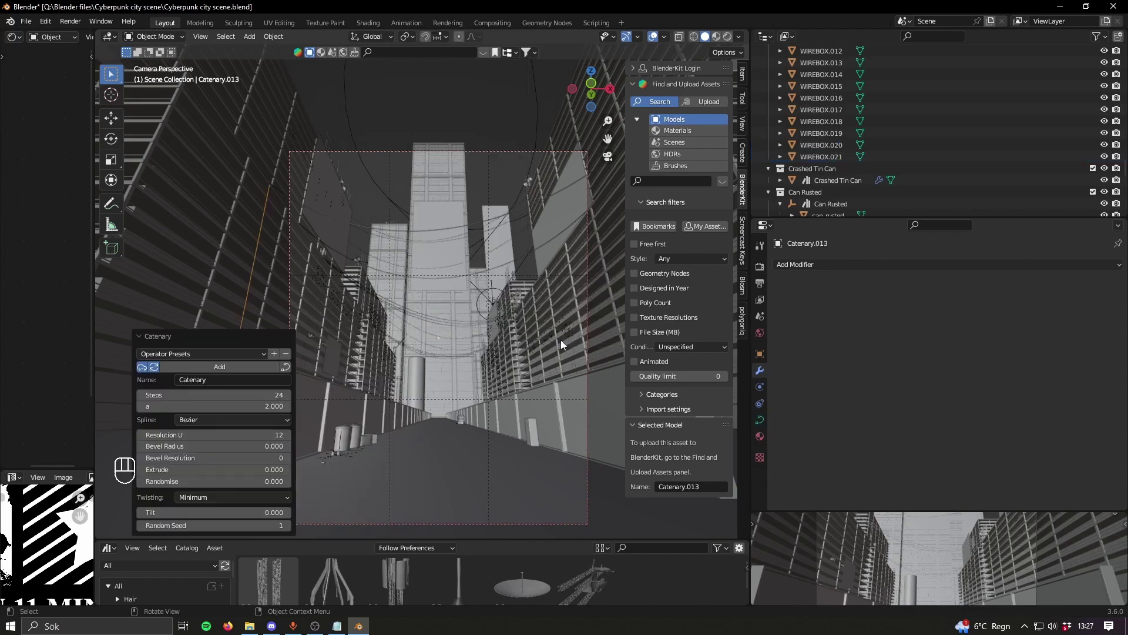
Step: Turn on X-ray and set the catenary's a value to 23.210 to flatten the cable's sag
{"action": "middle_click_drag", "start_coordinate": [446, 356], "coordinate": [427, 238], "text": "shift"}
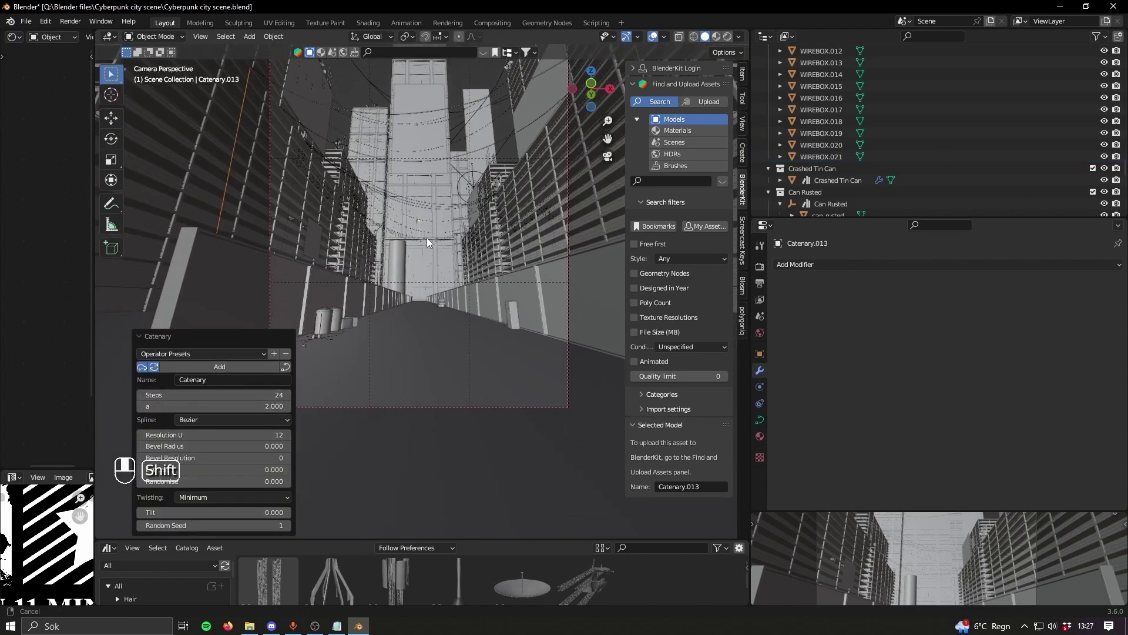
{"action": "scroll", "coordinate": [426, 242], "scroll_direction": "down", "scroll_amount": 7}
{"action": "scroll", "coordinate": [453, 287], "scroll_direction": "up", "scroll_amount": 6}
{"action": "key", "text": "alt+z"}
{"action": "scroll", "coordinate": [447, 290], "scroll_direction": "down", "scroll_amount": 4}
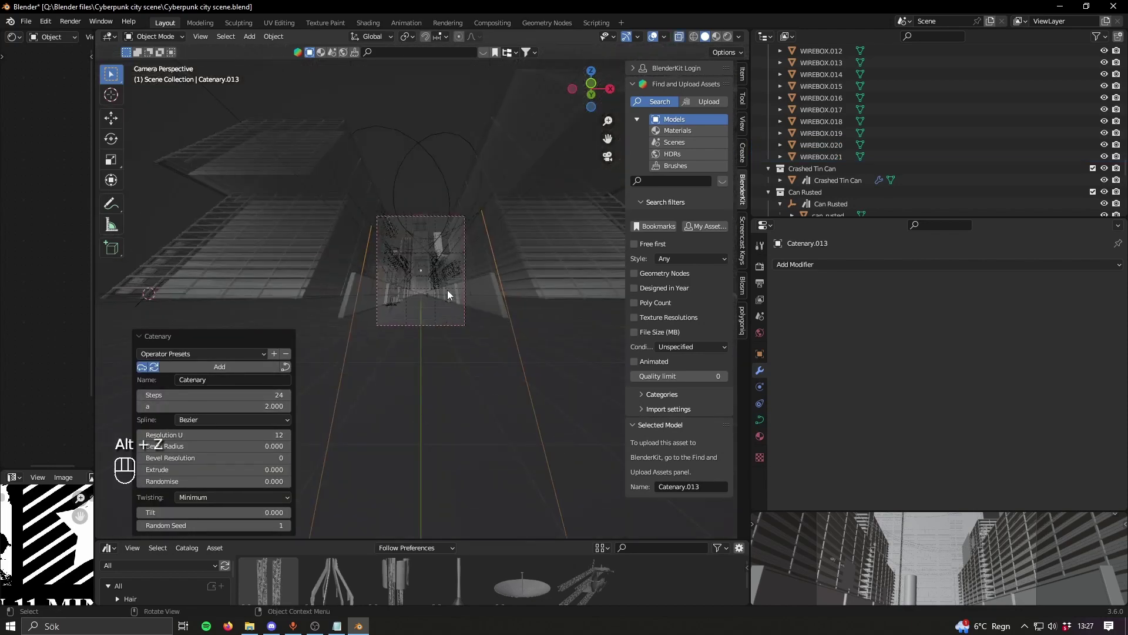
{"action": "scroll", "coordinate": [446, 290], "scroll_direction": "up", "scroll_amount": 5}
{"action": "scroll", "coordinate": [331, 315], "scroll_direction": "down", "scroll_amount": 2}
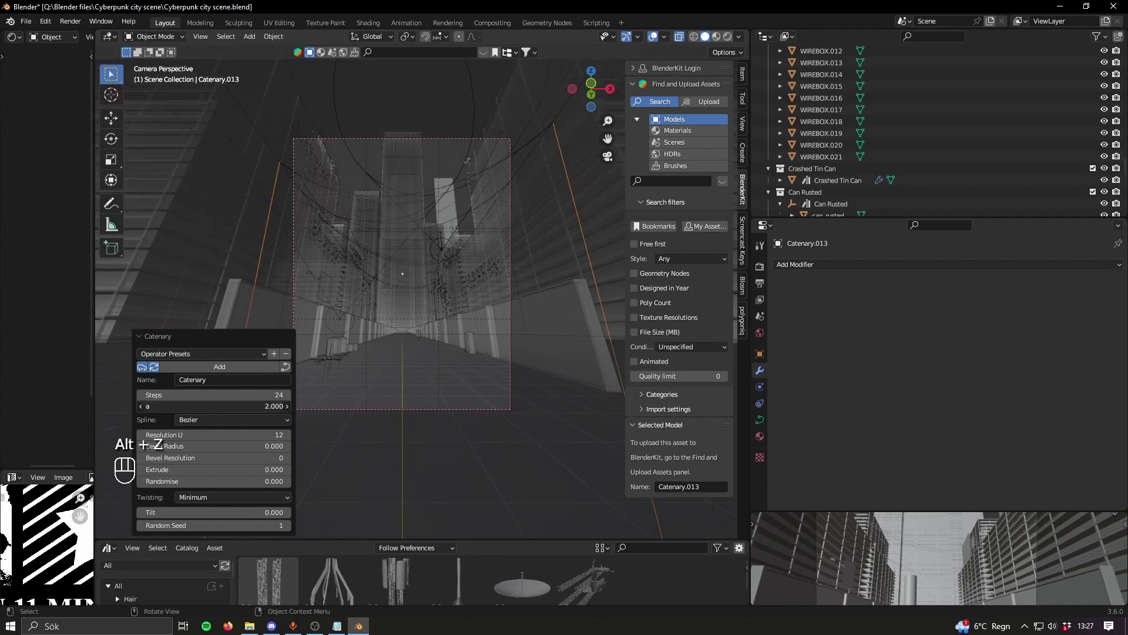
{"action": "left_click_drag", "start_coordinate": [214, 406], "coordinate": [276, 407]}
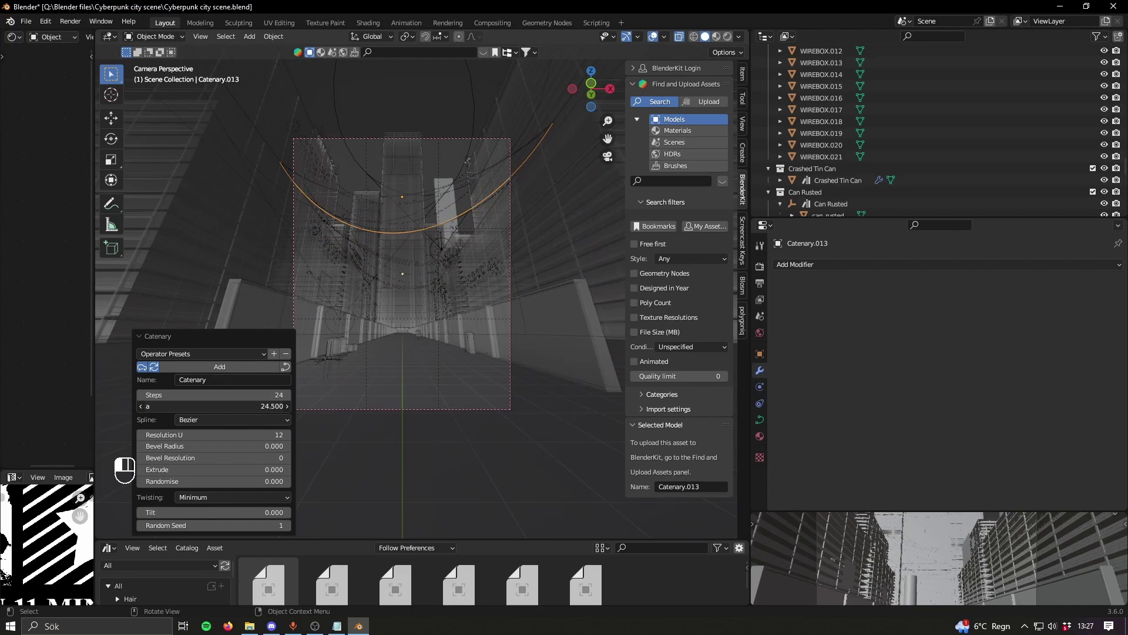
{"action": "left_click_drag", "start_coordinate": [276, 406], "coordinate": [278, 406]}
Step: Switch to wireframe shading and give the catenary a bevel radius of 0.021 with a bevel resolution of 1
{"action": "middle_click_drag", "start_coordinate": [399, 289], "coordinate": [424, 295], "text": "shift"}
{"action": "scroll", "coordinate": [426, 293], "scroll_direction": "up", "scroll_amount": 8}
{"action": "middle_click_drag", "start_coordinate": [456, 223], "coordinate": [440, 312], "text": "shift"}
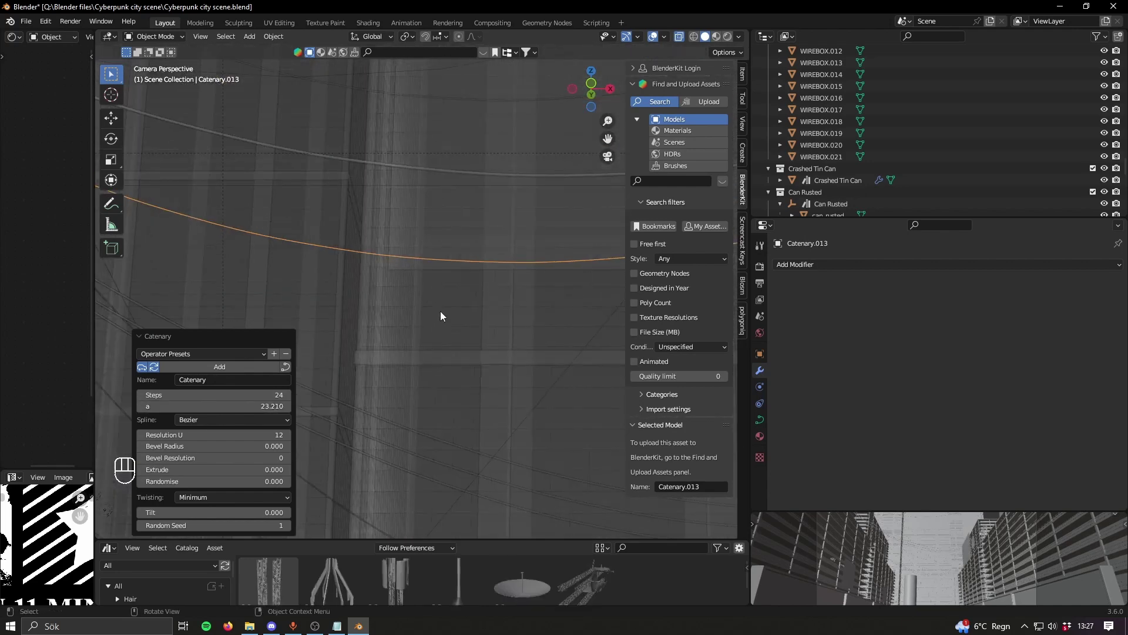
{"action": "scroll", "coordinate": [440, 310], "scroll_direction": "up", "scroll_amount": 3}
{"action": "key", "text": "z"}
{"action": "left_click", "coordinate": [416, 277]}
{"action": "middle_click_drag", "start_coordinate": [440, 261], "coordinate": [411, 323], "text": "shift"}
{"action": "scroll", "coordinate": [411, 323], "scroll_direction": "up", "scroll_amount": 3}
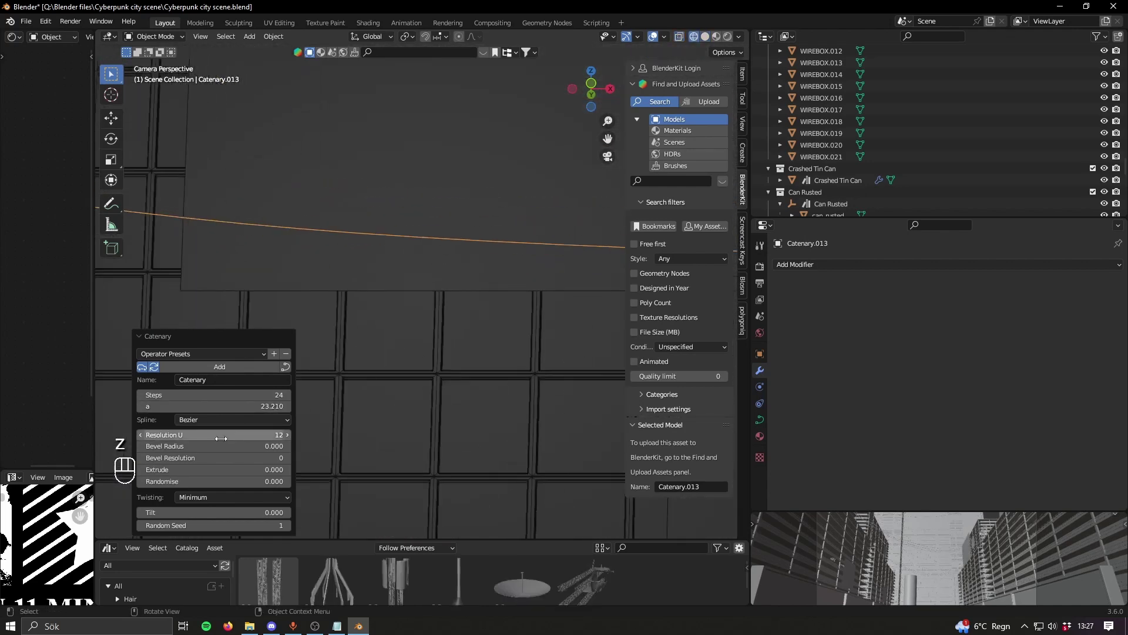
{"action": "mouse_move", "coordinate": [214, 446]}
{"action": "left_mouse_down"}
{"action": "mouse_move", "coordinate": [253, 446]}
{"action": "mouse_move", "coordinate": [207, 446]}
{"action": "left_mouse_up"}
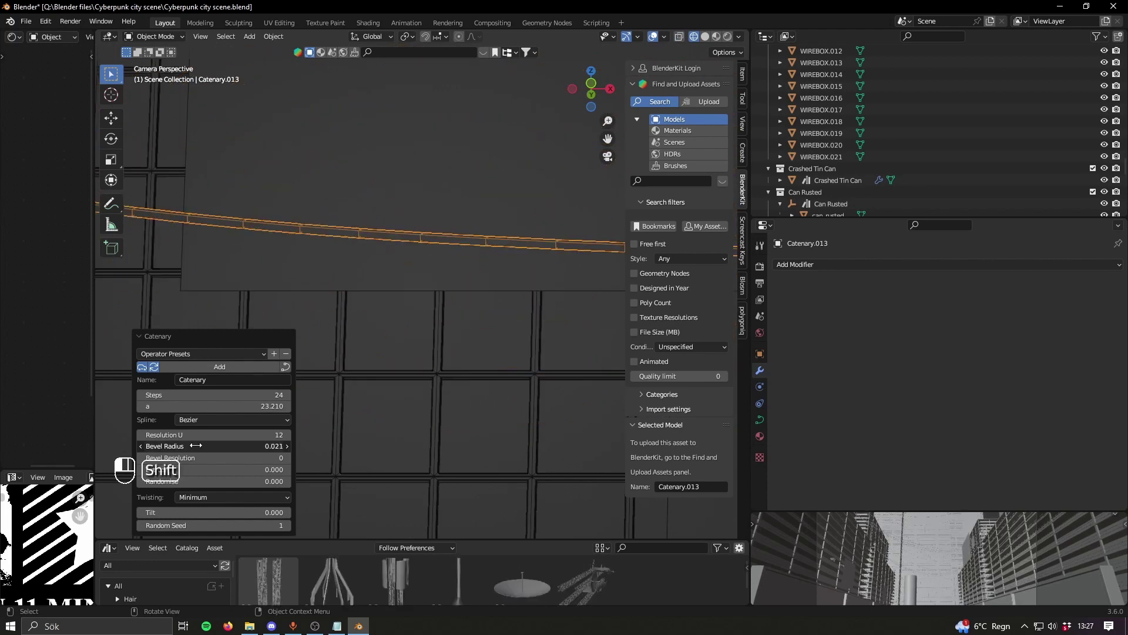
{"action": "left_click", "coordinate": [289, 458]}
{"action": "scroll", "coordinate": [461, 278], "scroll_direction": "up", "scroll_amount": 3}
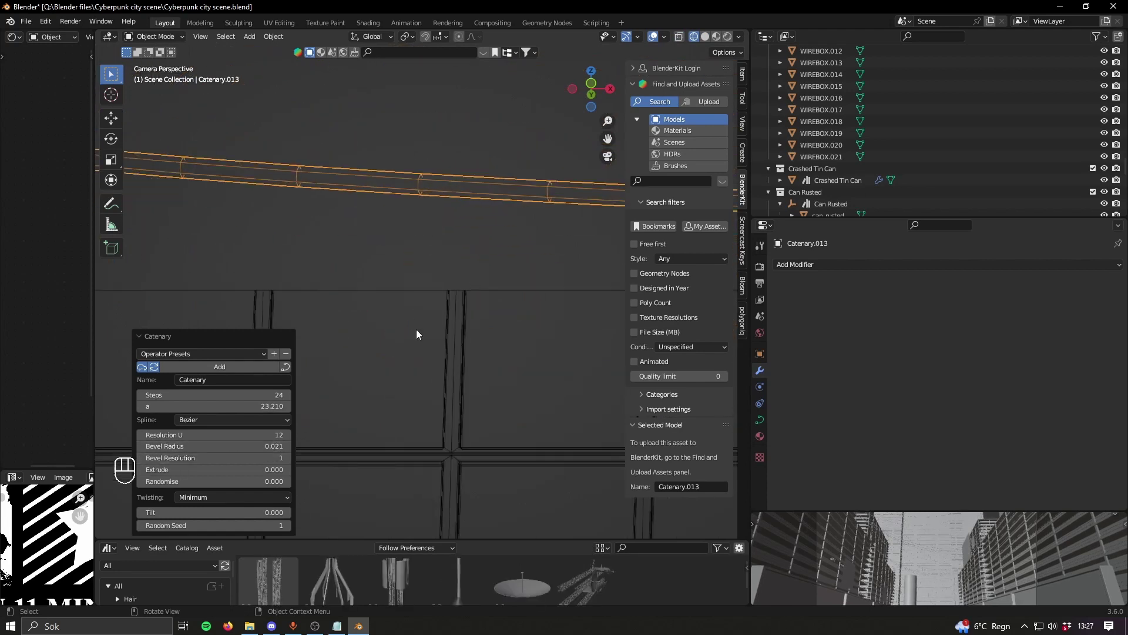
{"action": "scroll", "coordinate": [467, 276], "scroll_direction": "down", "scroll_amount": 6}
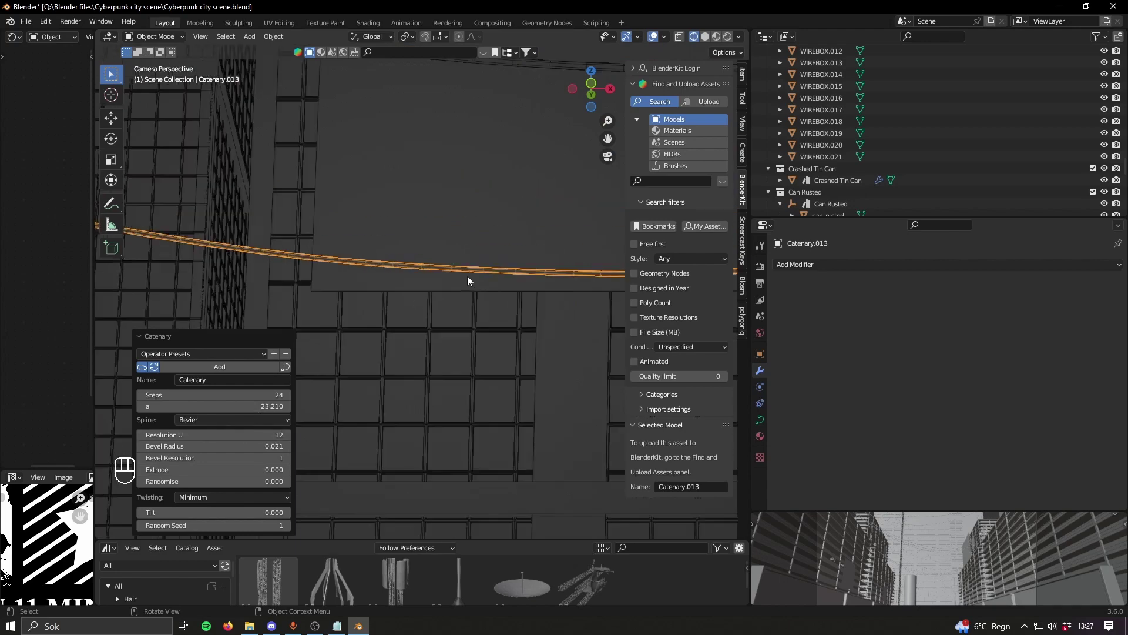
Step: Undo the example catenary cable and save the Blender file
{"action": "middle_click_drag", "start_coordinate": [450, 319], "coordinate": [503, 390], "text": "shift"}
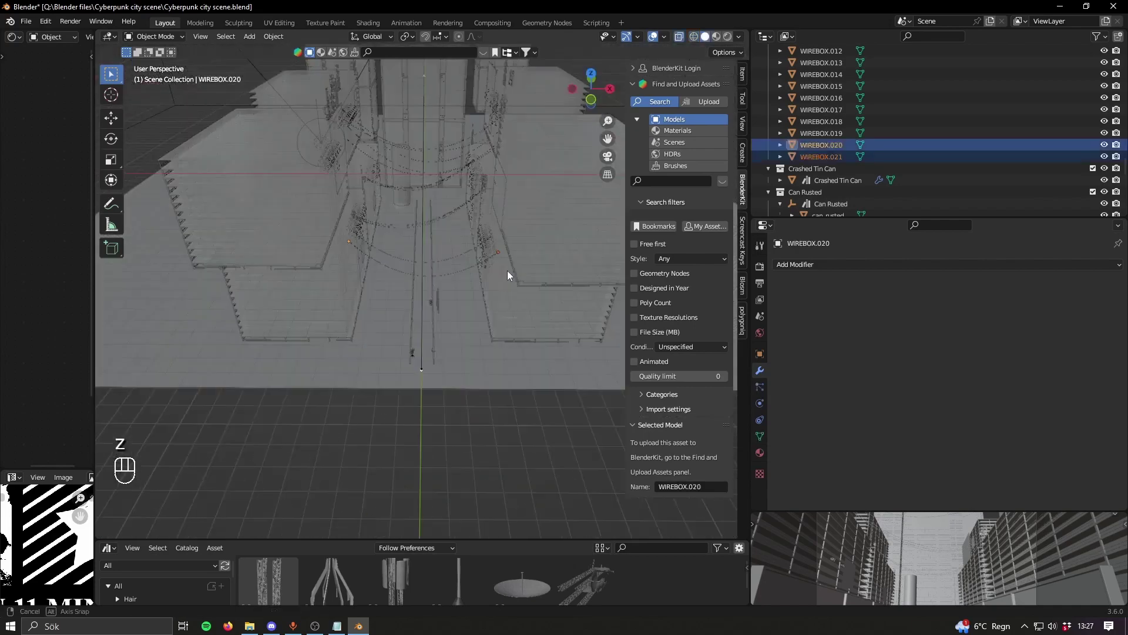
{"action": "middle_click_drag", "start_coordinate": [508, 275], "coordinate": [513, 242]}
{"action": "key", "text": "ctrl+s"}
Step: Deselect all objects and turn off X-ray, ending in the scene camera view
{"action": "middle_click_drag", "start_coordinate": [530, 298], "coordinate": [305, 114], "text": "ctrl"}
{"action": "key", "text": "alt+a"}
{"action": "key", "text": "alt+z"}
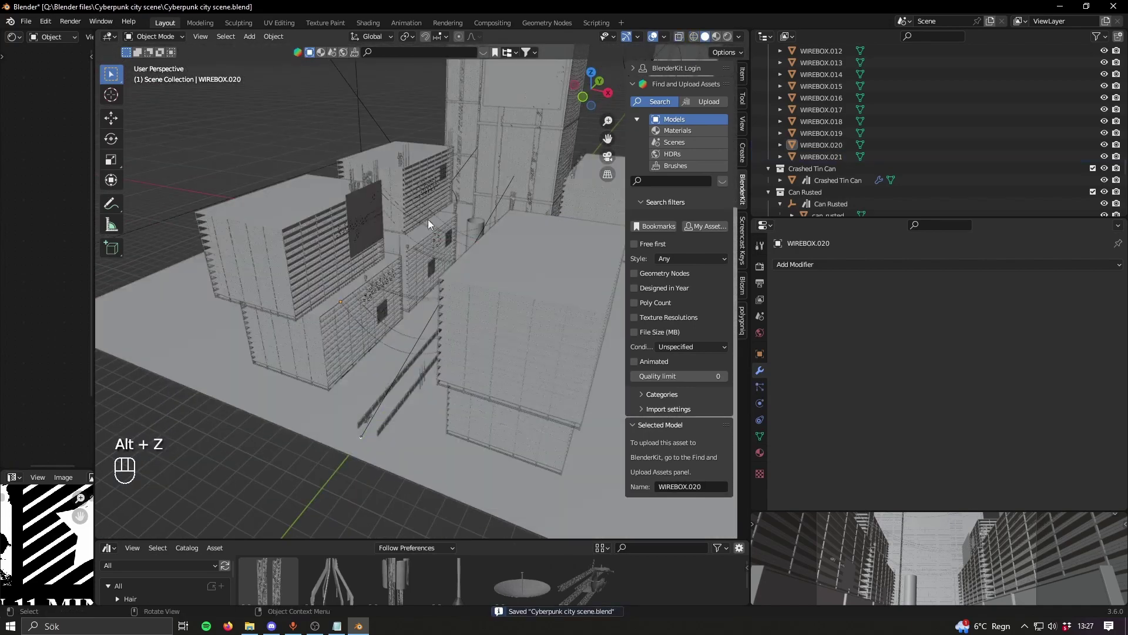
{"action": "middle_click_drag", "start_coordinate": [428, 222], "coordinate": [541, 308]}
{"action": "key", "text": "KP_0"}
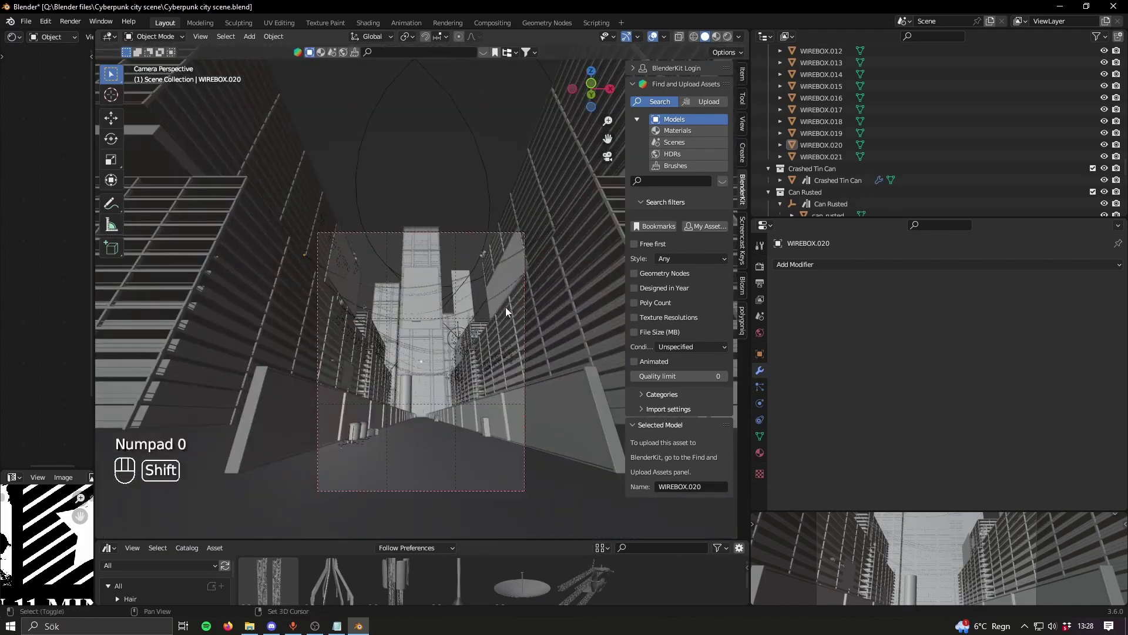